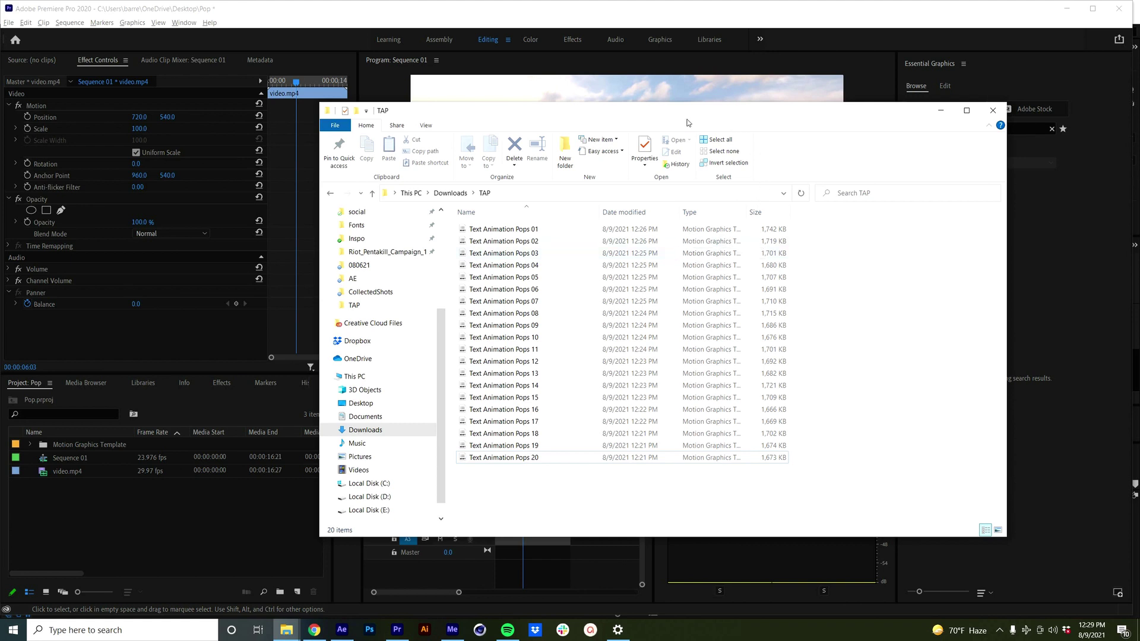
Clear the template search in Essential Graphics so all templates are listed.
left_click_drag(524, 116, 320, 148)
left_click(1052, 129)
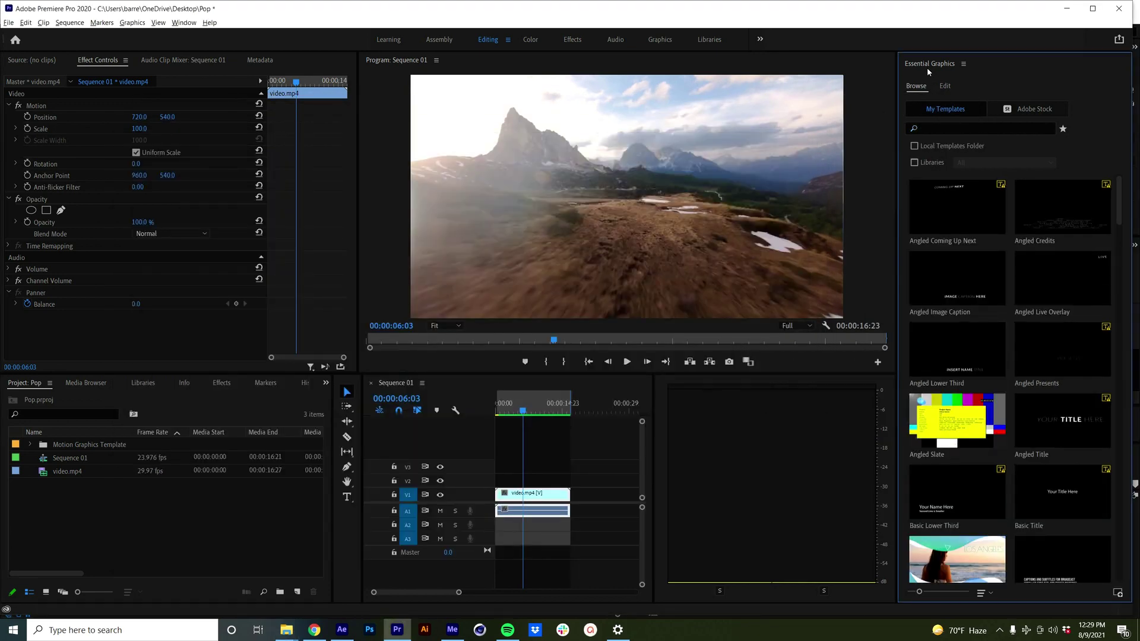
left_click(184, 22)
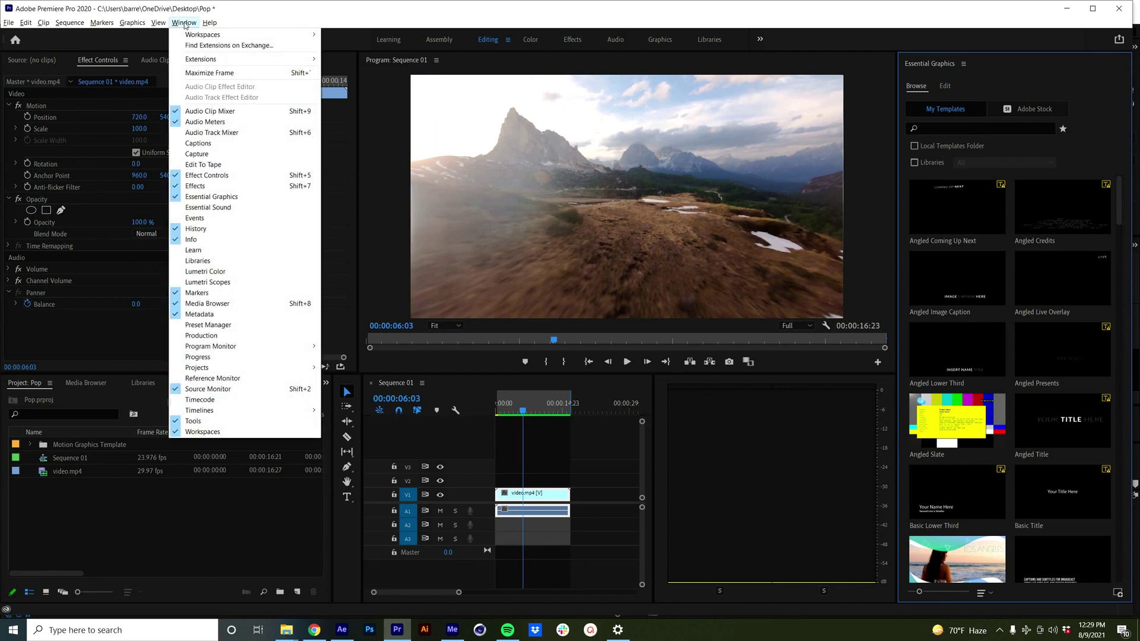
left_click(184, 22)
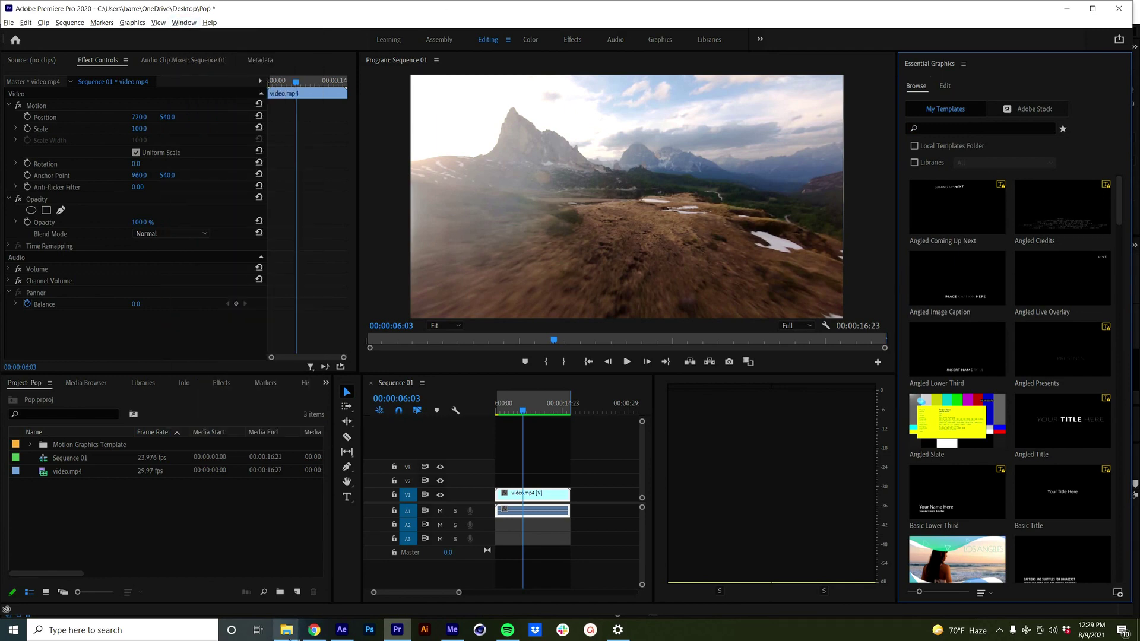
Add all 20 Text Animation Pops files from the Downloads TAP folder to the Essential Graphics templates.
left_click(287, 629)
left_click(304, 603)
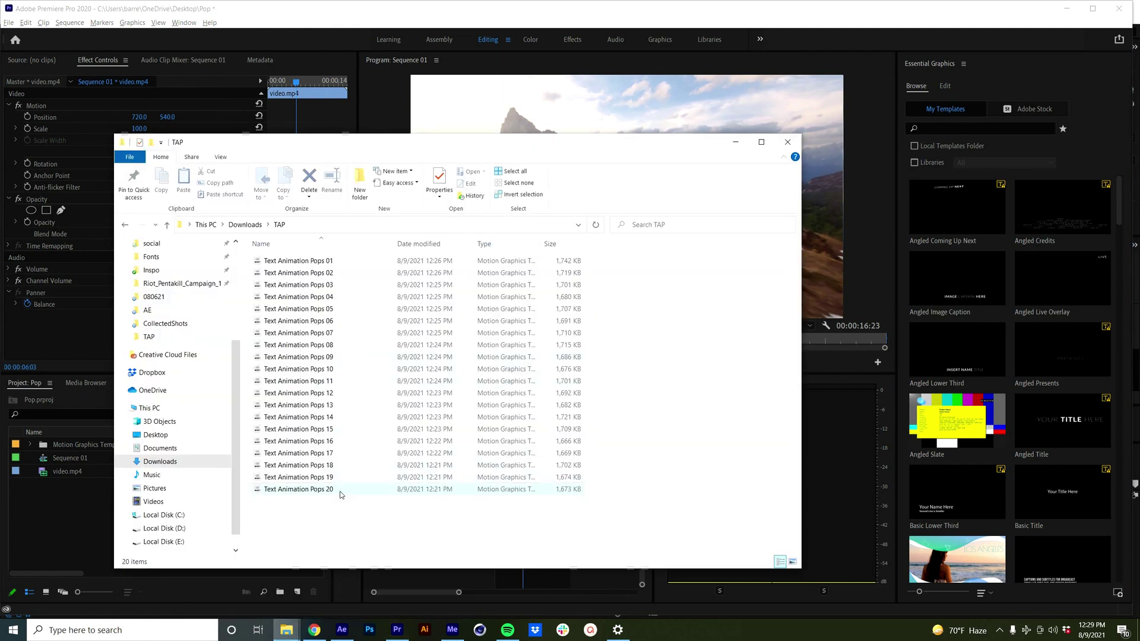
left_click_drag(336, 520, 1027, 219)
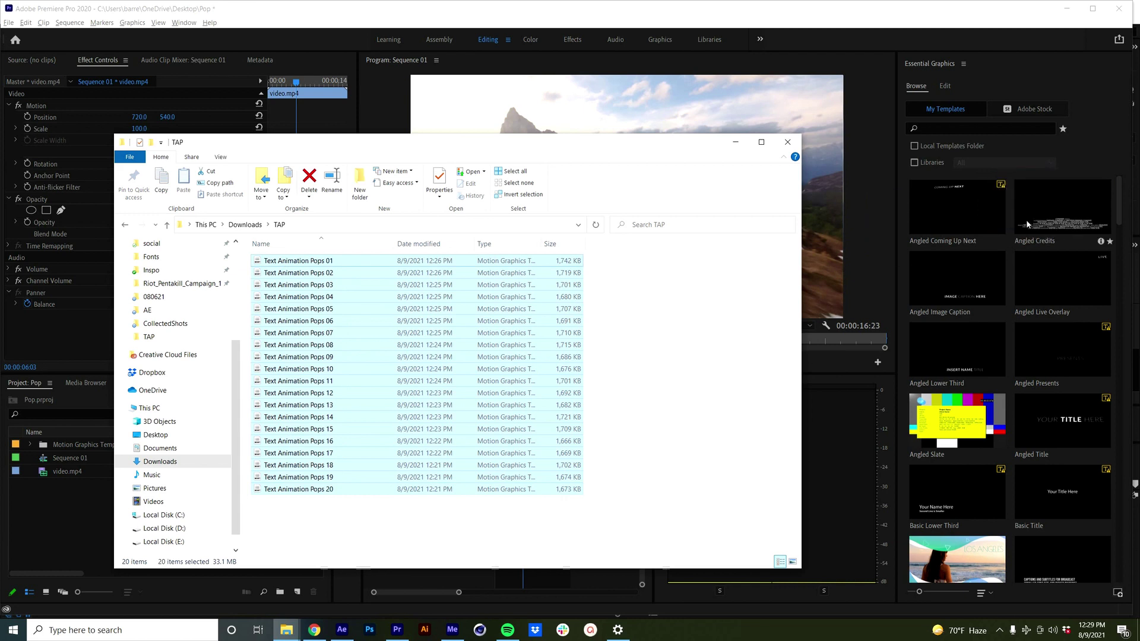
Search the graphics templates for "text animation pops" and browse the matching templates.
left_click(984, 126)
type("te")
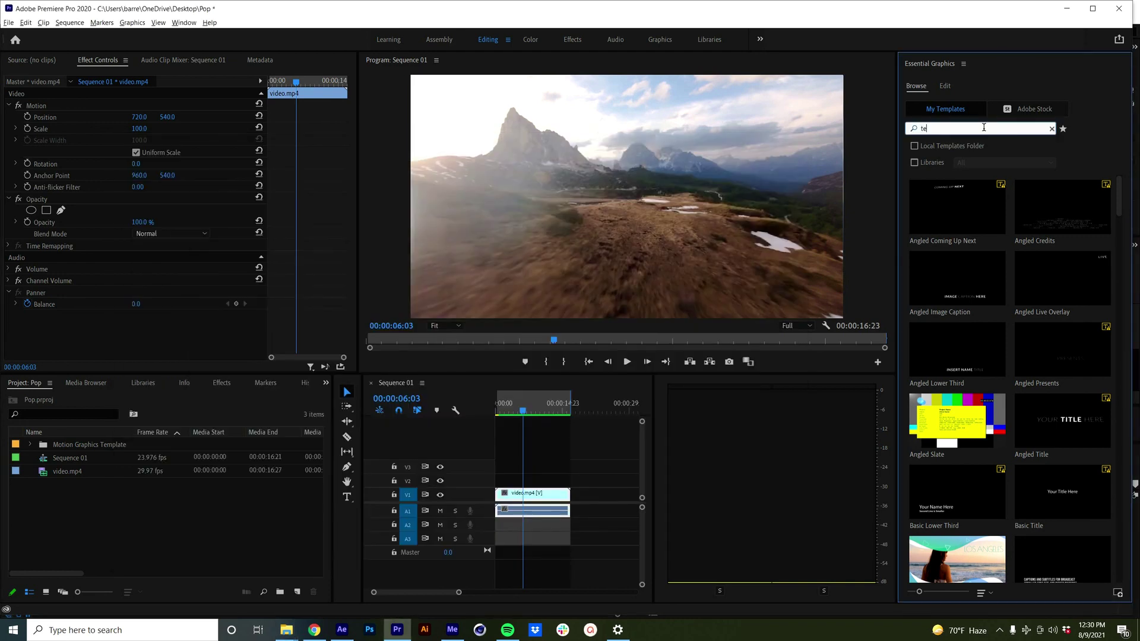
type("xt animation pops")
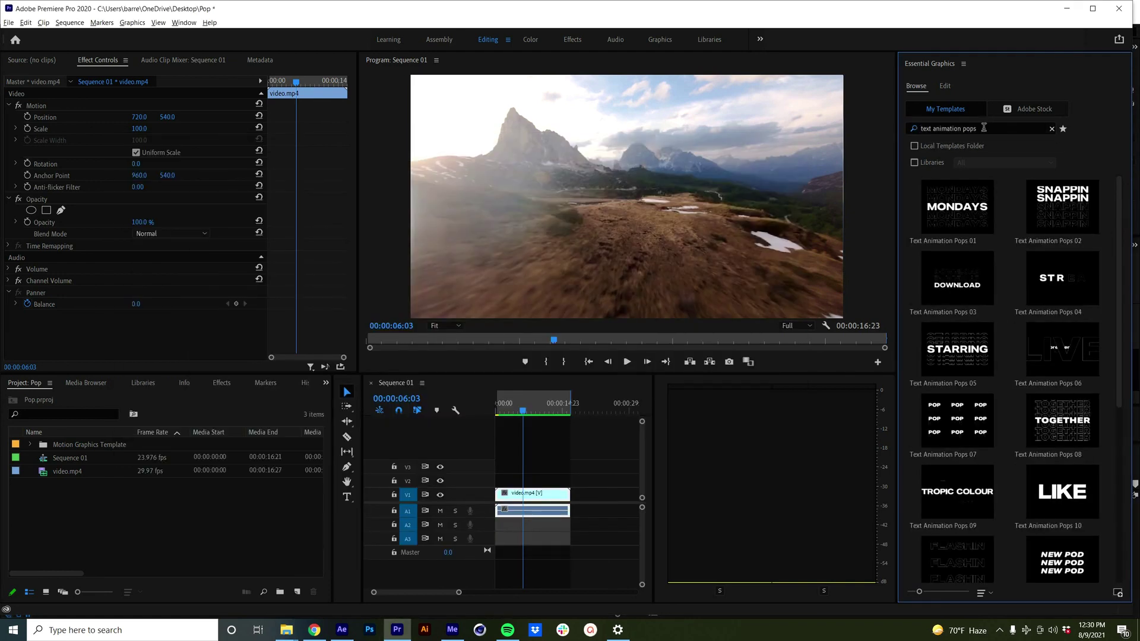
scroll(985, 287, "down", 5)
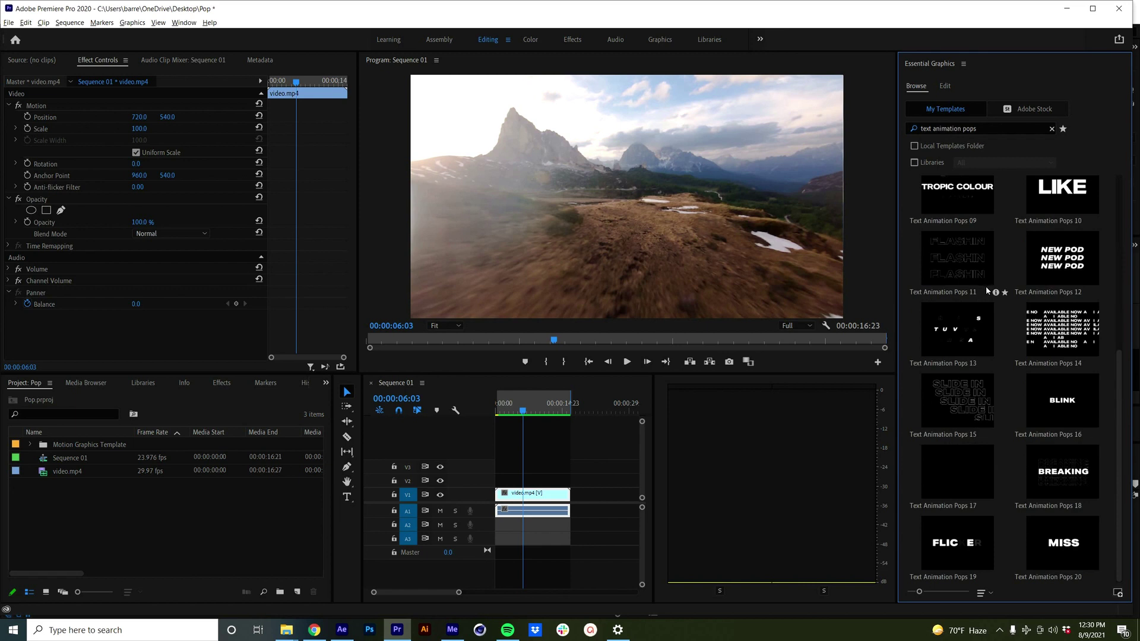
scroll(987, 290, "up", 5)
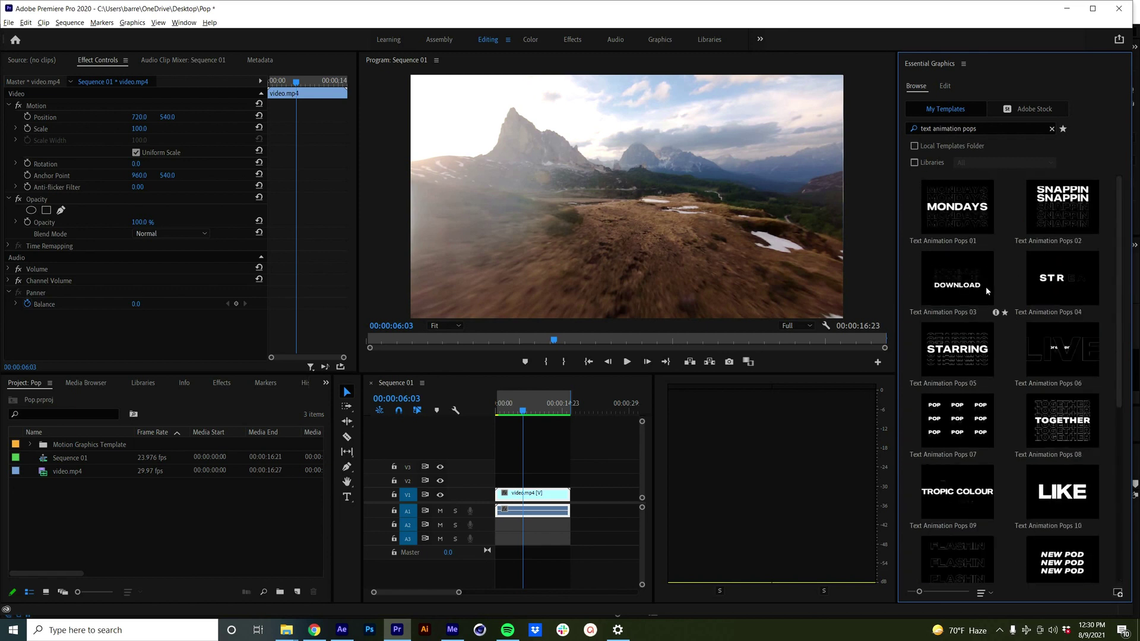
Place the Text Animation Pops 01 template at the start of track V2 and render the sequence preview.
left_click_drag(980, 217, 497, 479)
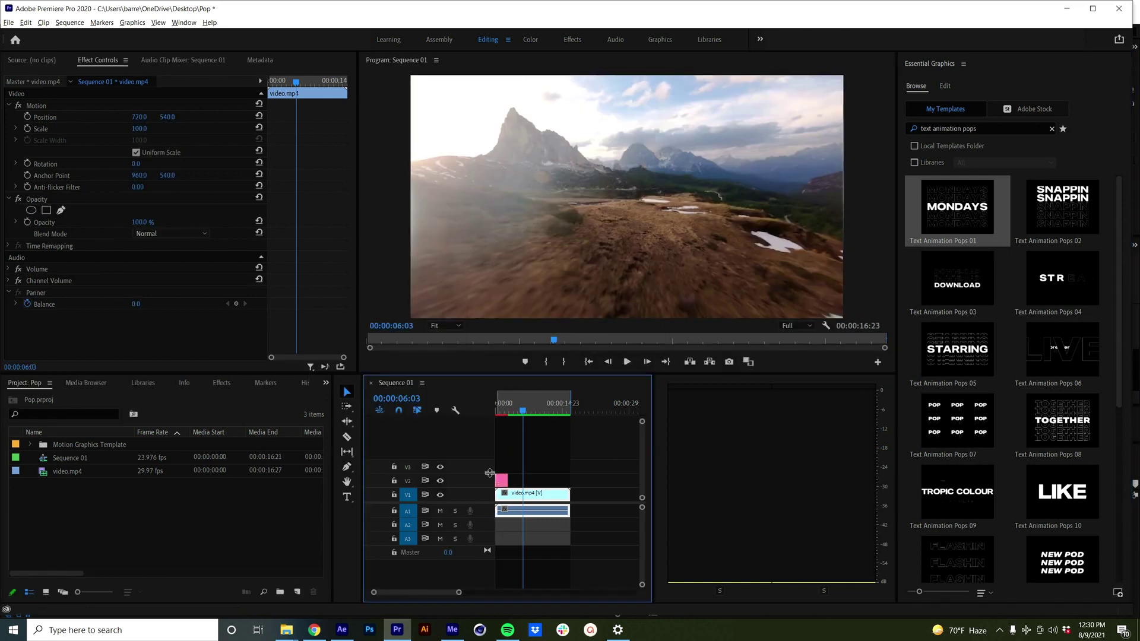
left_click_drag(504, 406, 500, 406)
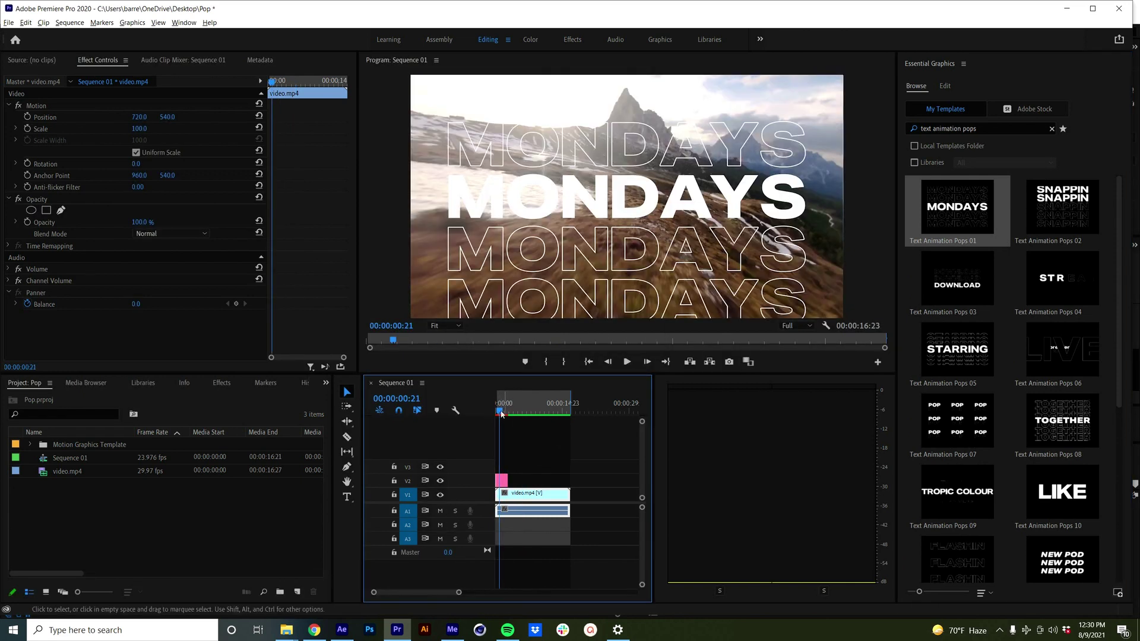
left_click_drag(540, 531, 550, 496)
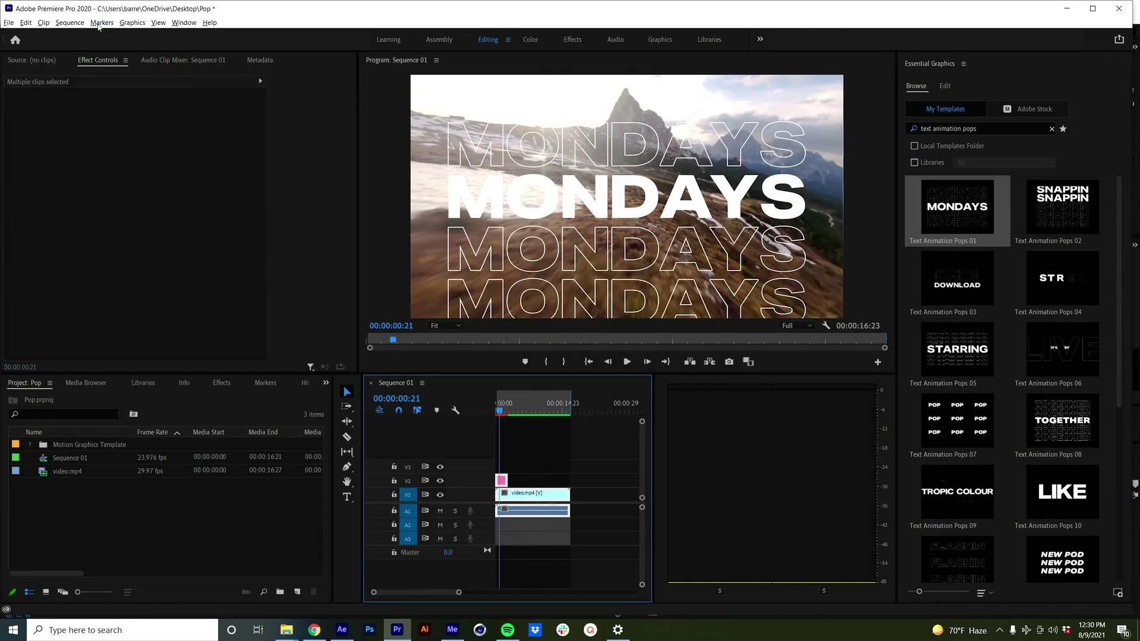
left_click(80, 22)
left_click(100, 60)
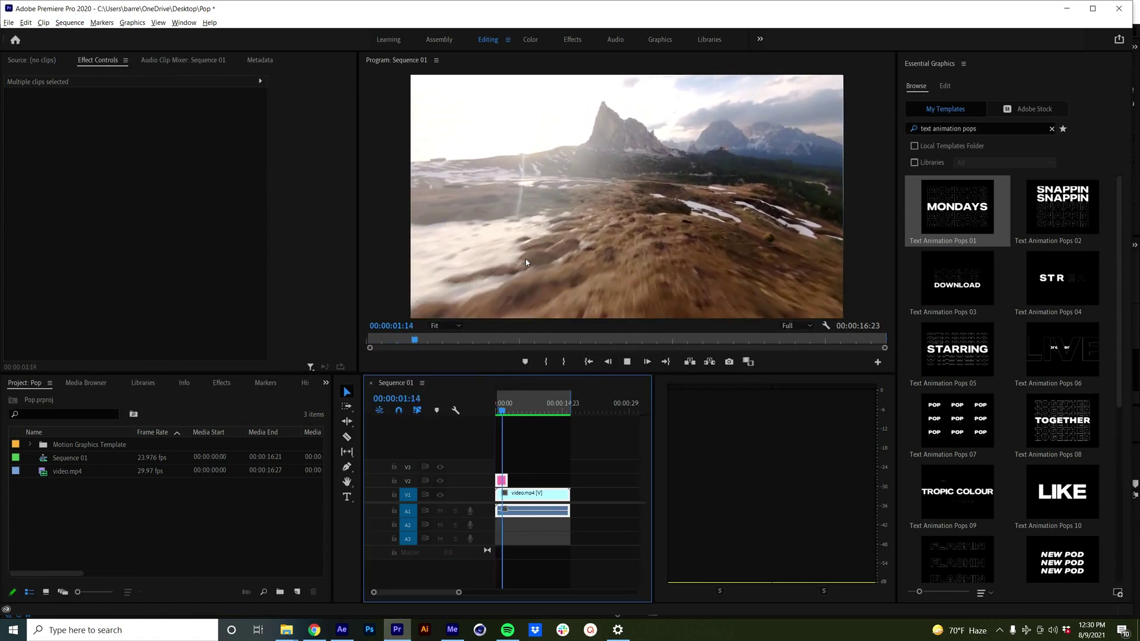
Play back the rendered MONDAYS title and scrub to 00:00:00:18, where the text is shown.
key("space")
key("space")
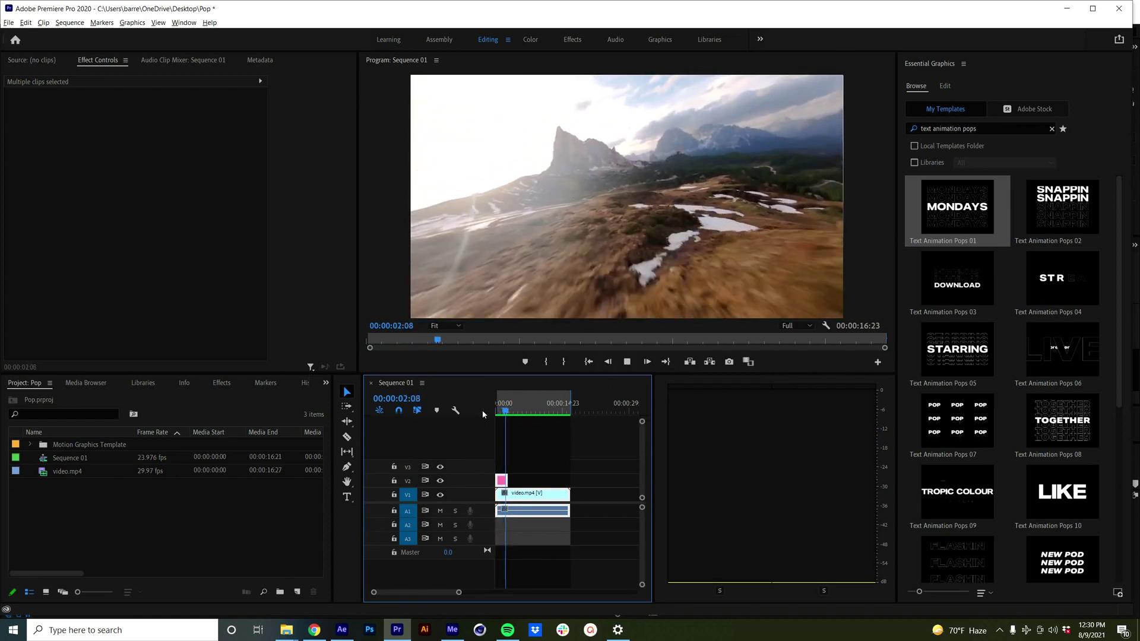
left_click(501, 410)
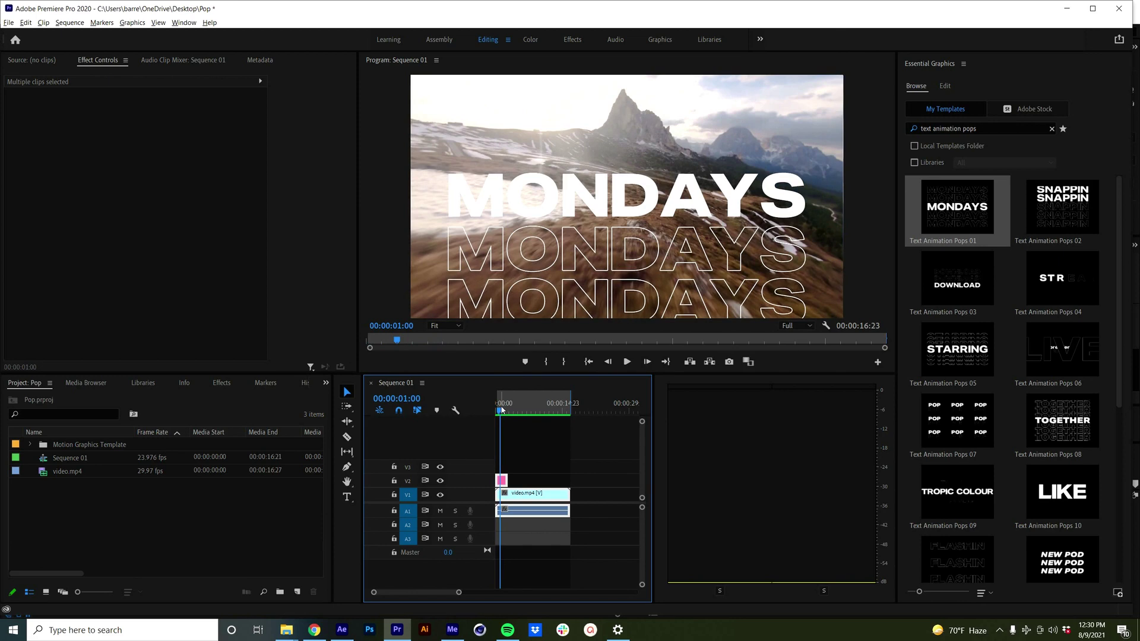
key("equal")
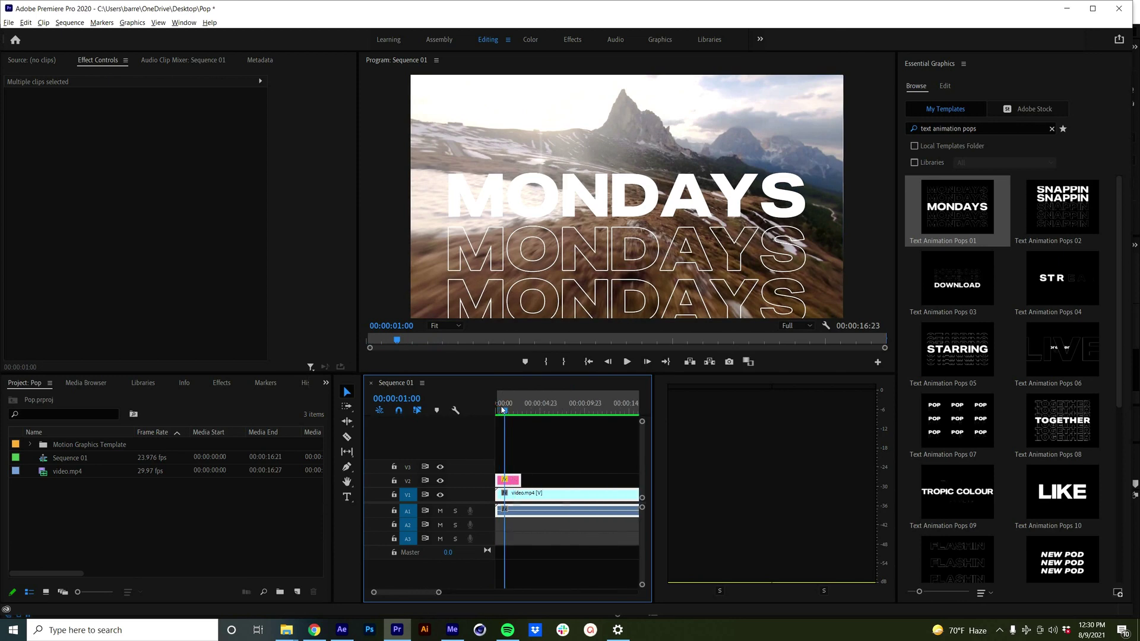
left_click(524, 433)
left_click(506, 414)
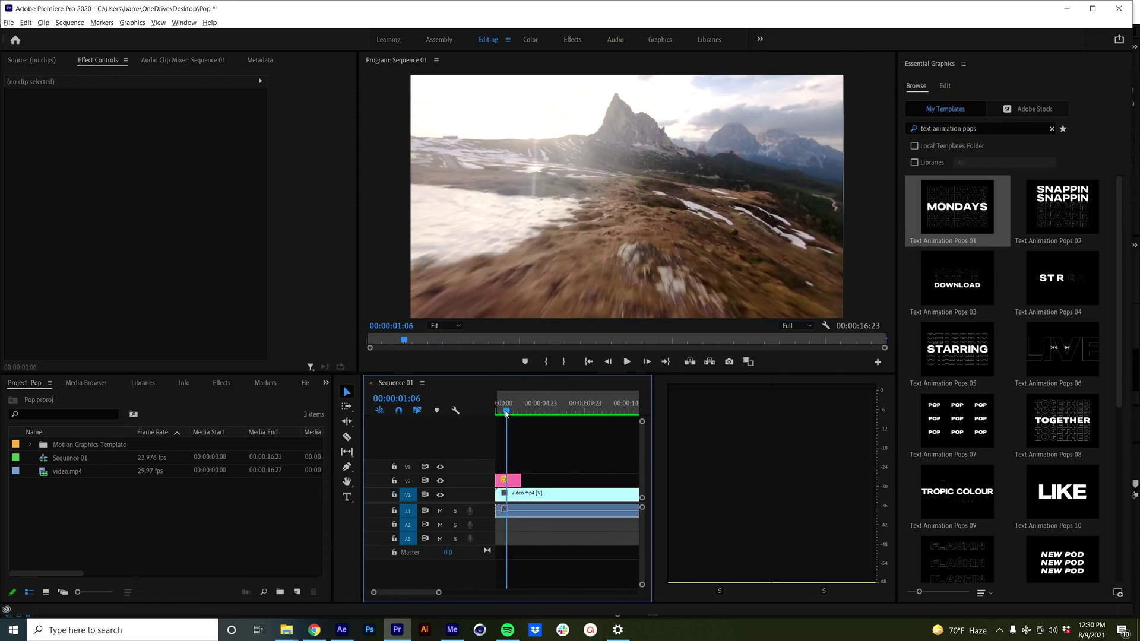
left_click_drag(507, 414, 502, 410)
Change the text of the Text Animation Pops 01 clip on V2 to FRIDAYS.
left_click(515, 491)
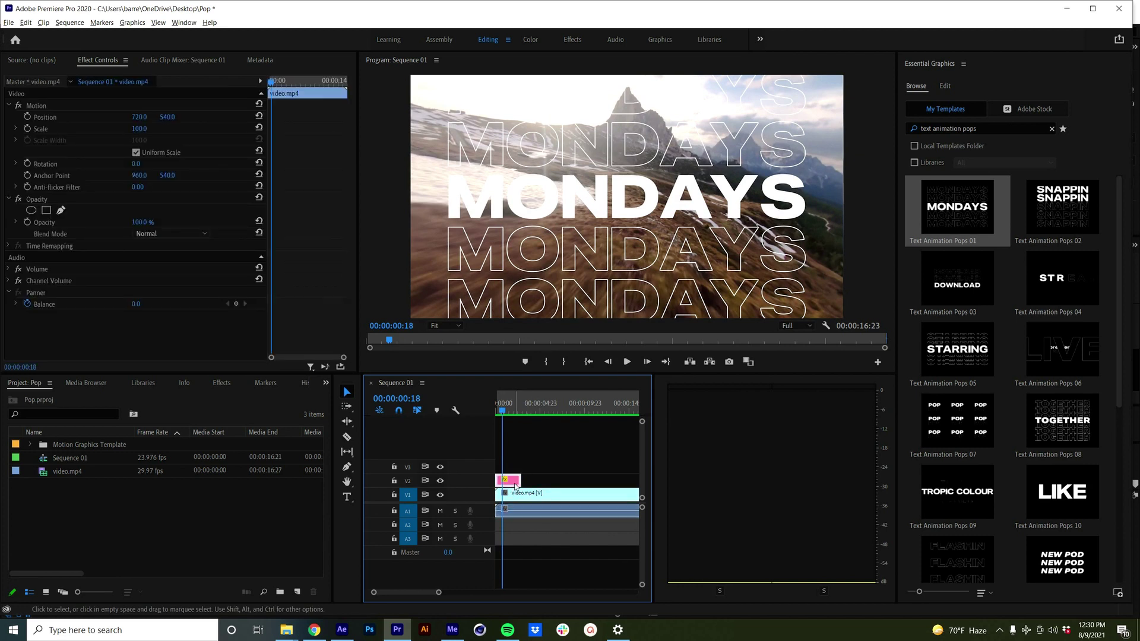
left_click(515, 484)
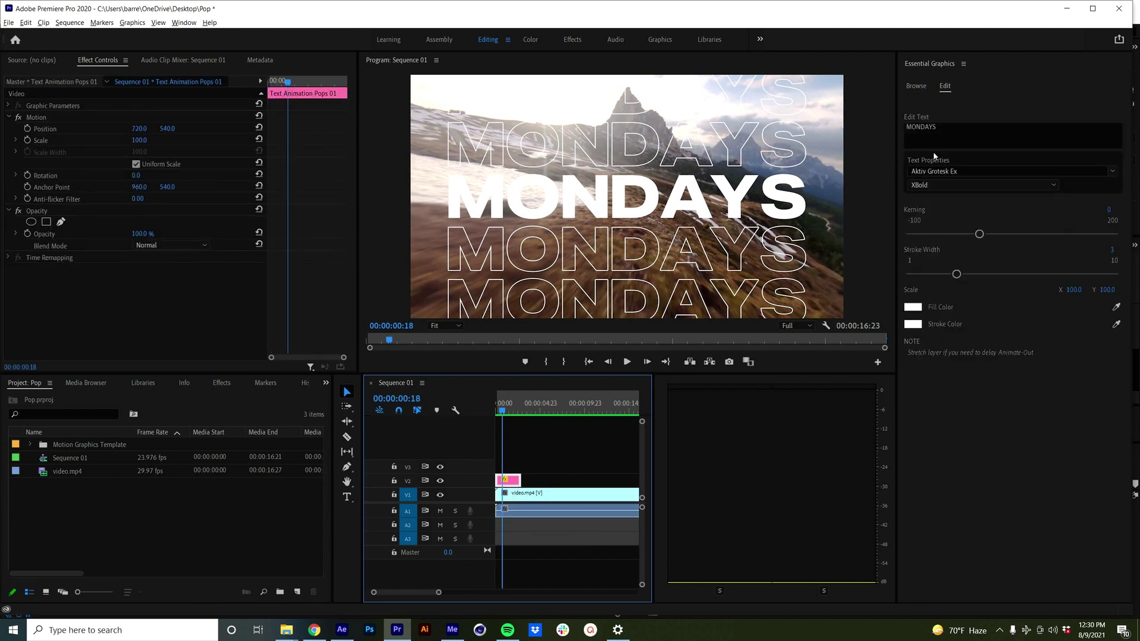
left_click(941, 133)
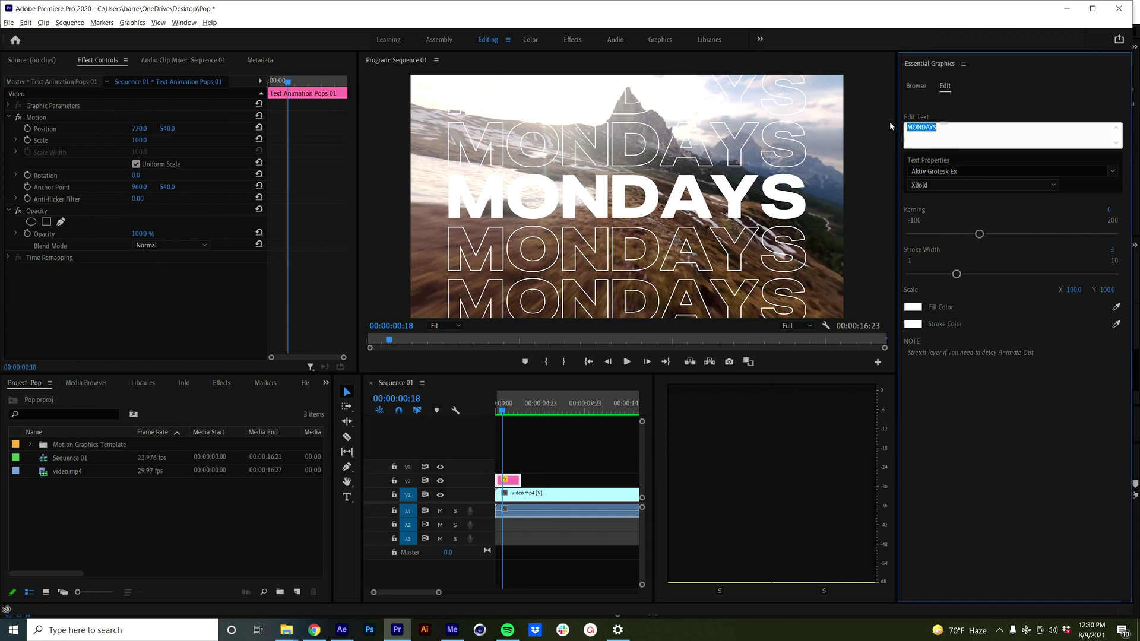
type("FRIDAYS")
left_click(957, 504)
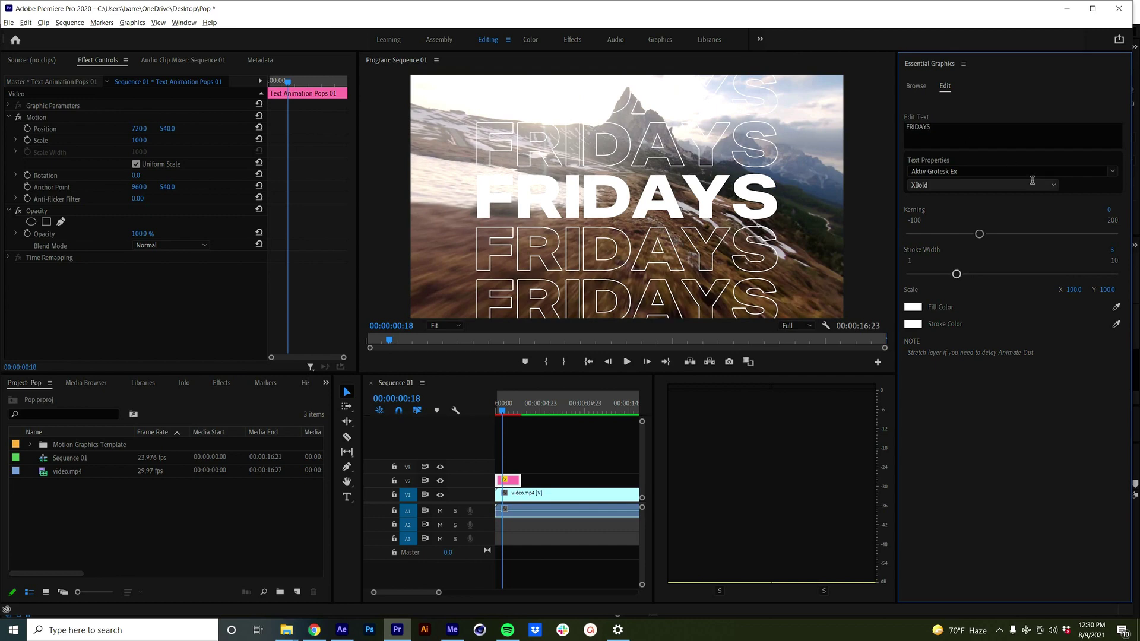
Try the Consolas font on the FRIDAYS title, undo it, and look through the available font styles.
left_click(1112, 171)
scroll(1014, 250, "down", 2)
scroll(1012, 244, "down", 6)
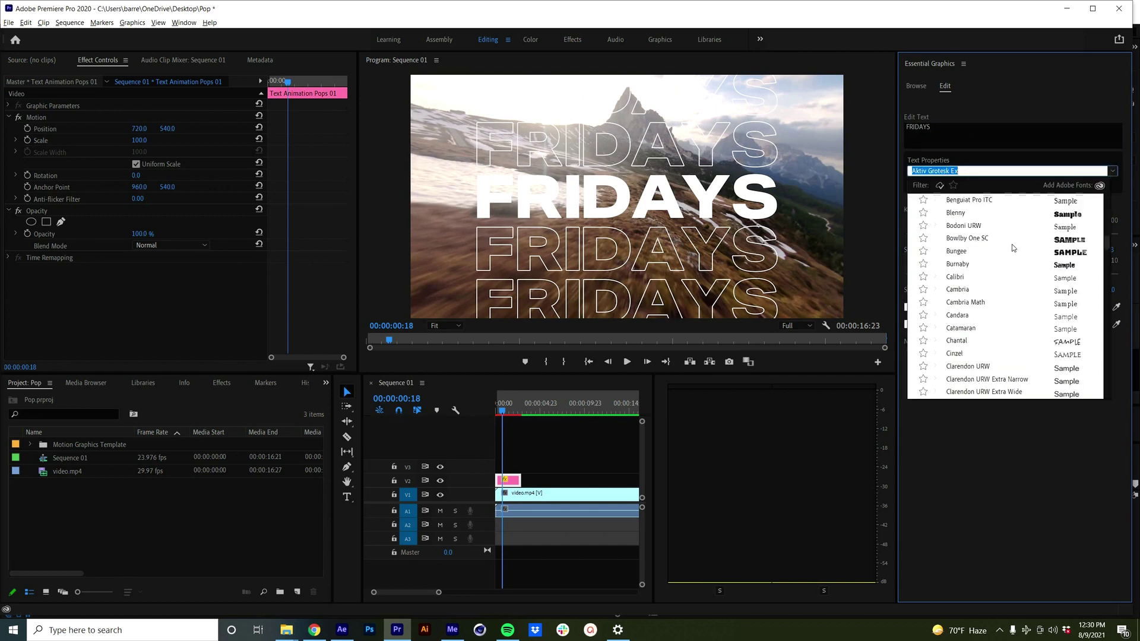
left_click(989, 304)
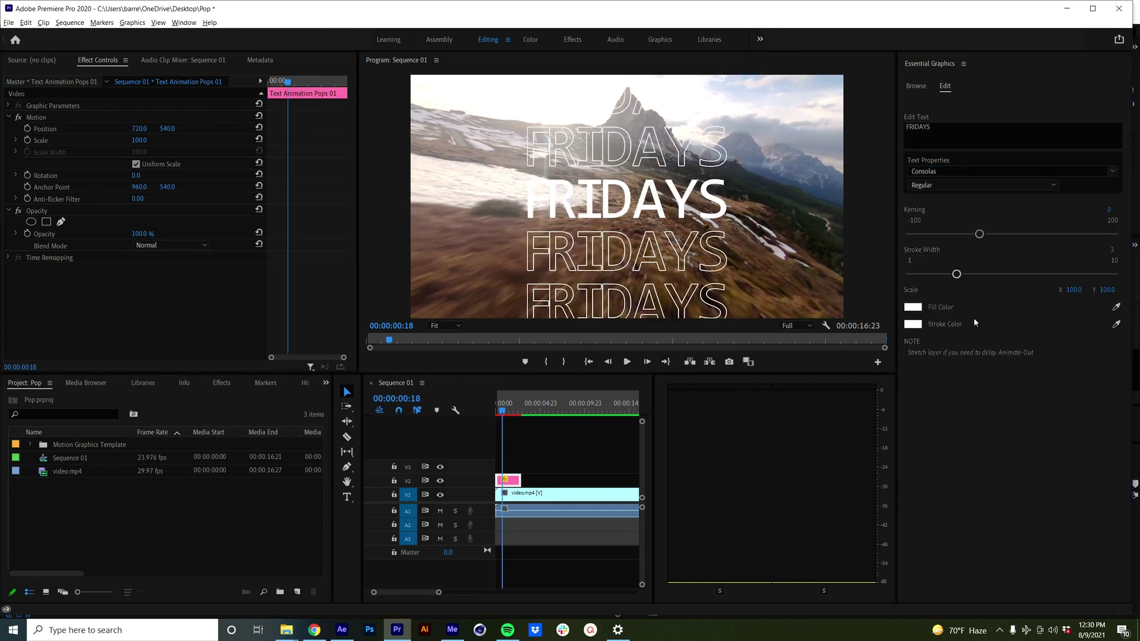
key("ctrl+z")
left_click(1055, 185)
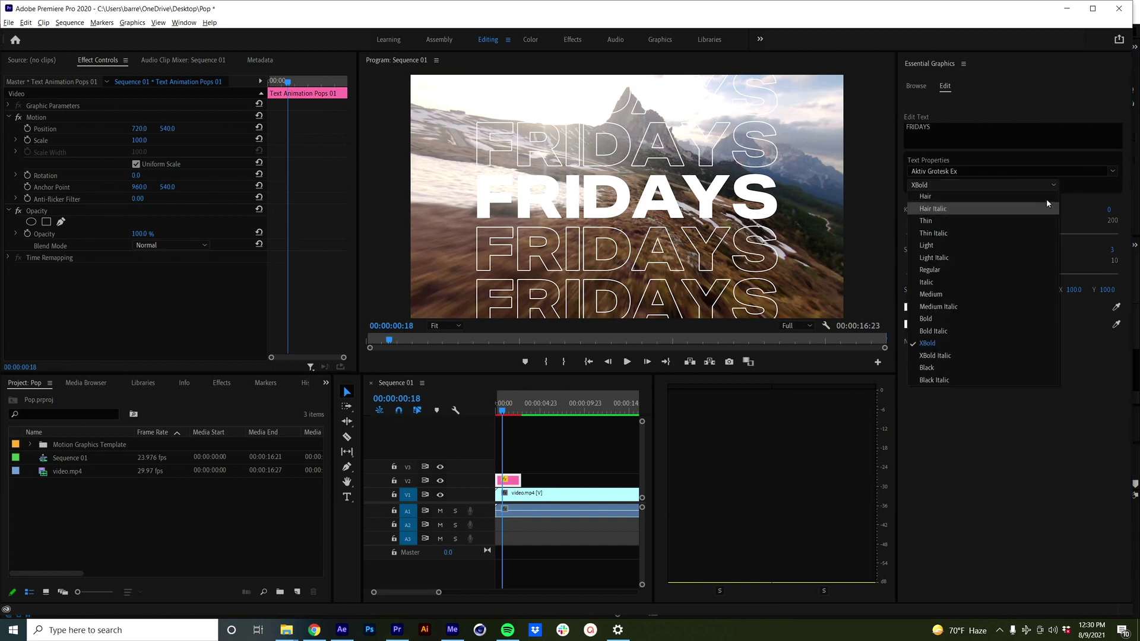
left_click(1025, 462)
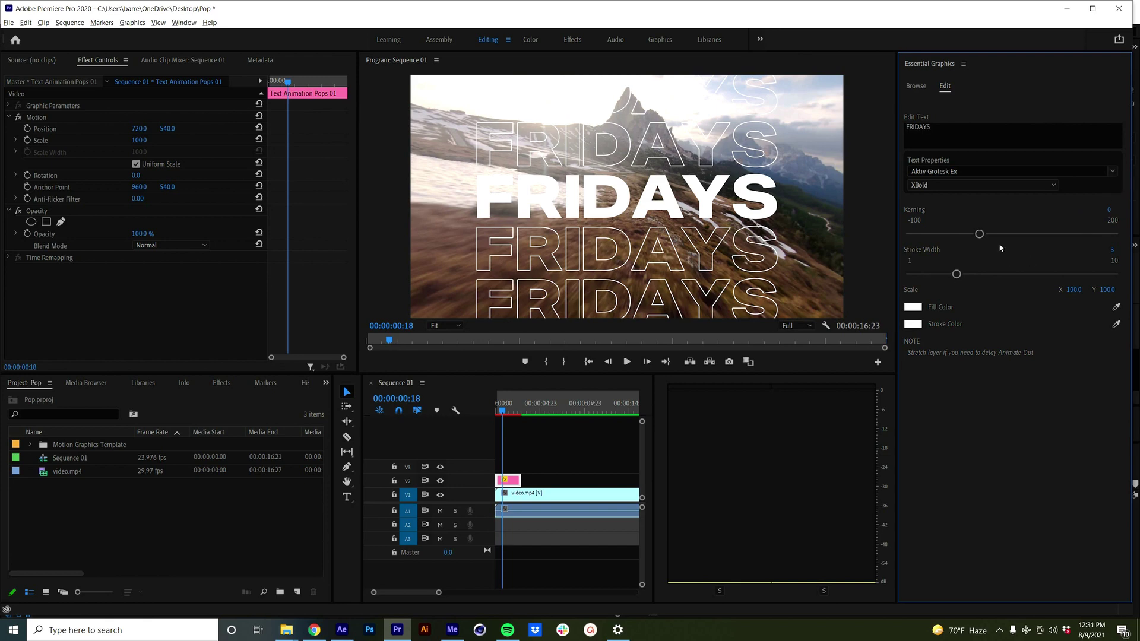
Try a kerning of 80 and a stroke width of 8 on the FRIDAYS title, undoing each change.
left_click_drag(980, 234, 1032, 236)
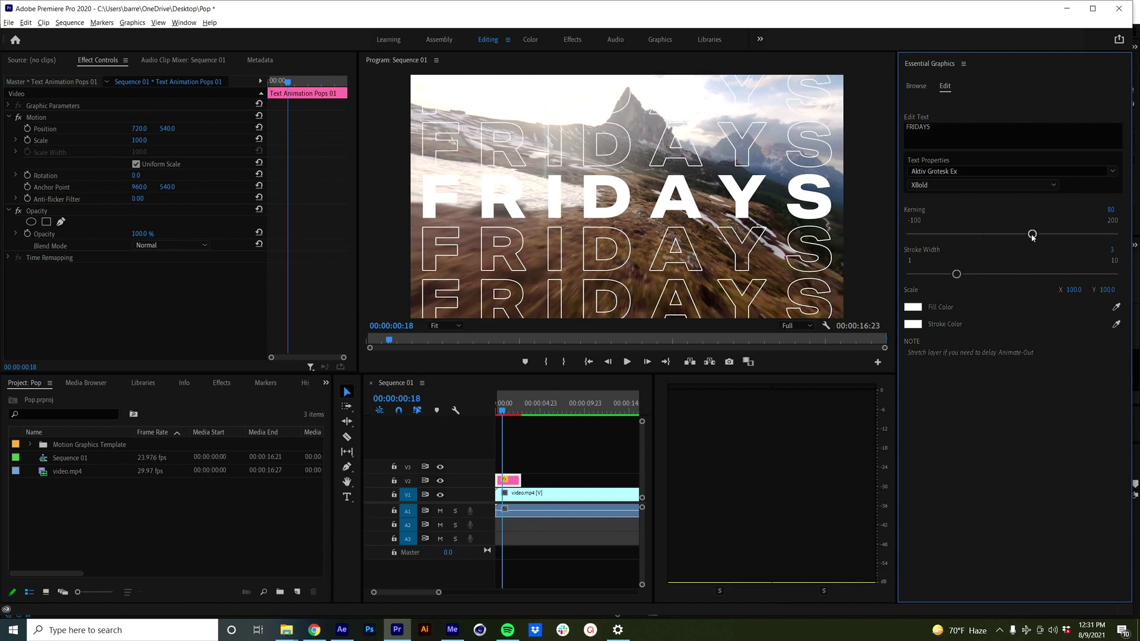
key("ctrl+z")
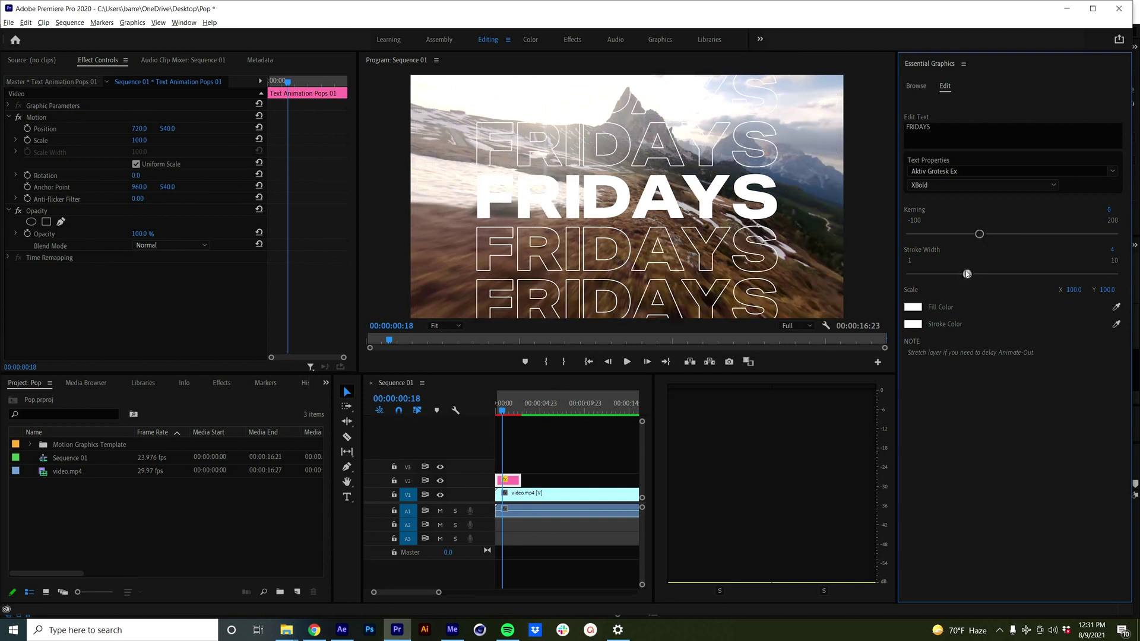
left_click_drag(967, 274, 1068, 276)
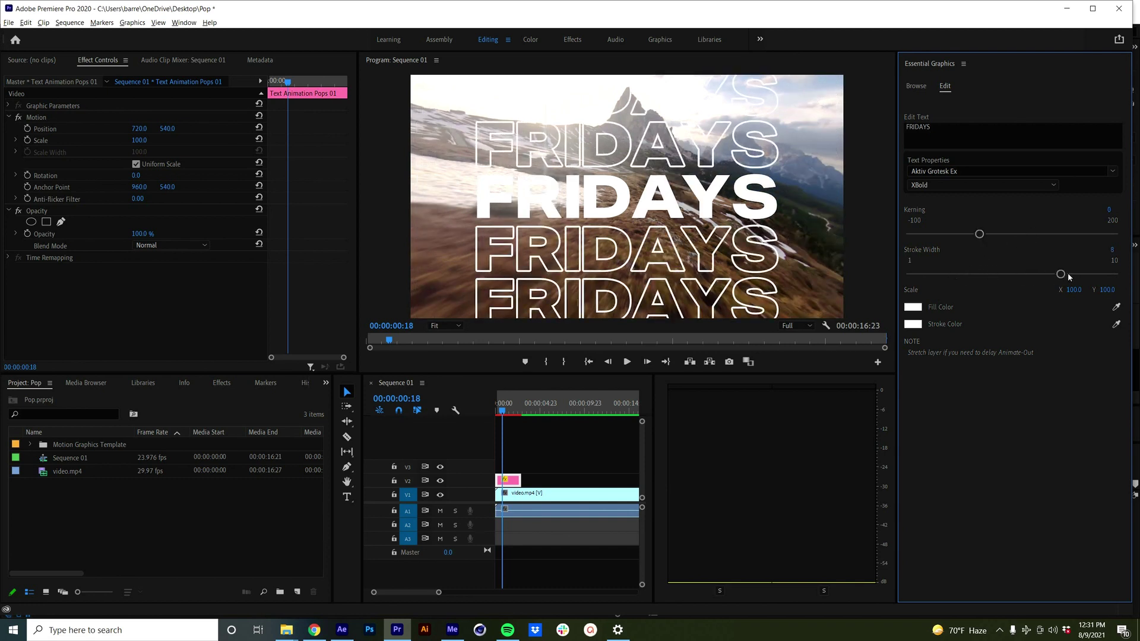
key("ctrl+z")
Try the red fill color E80000 on the FRIDAYS title and undo it.
left_click(913, 307)
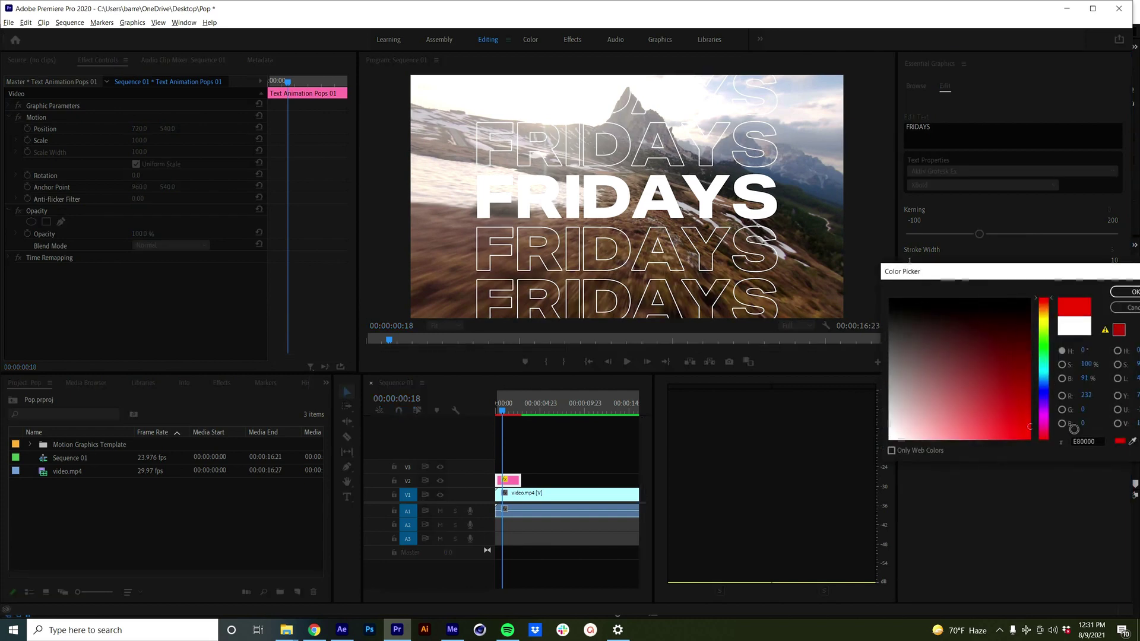
left_click(1125, 292)
key("ctrl+z")
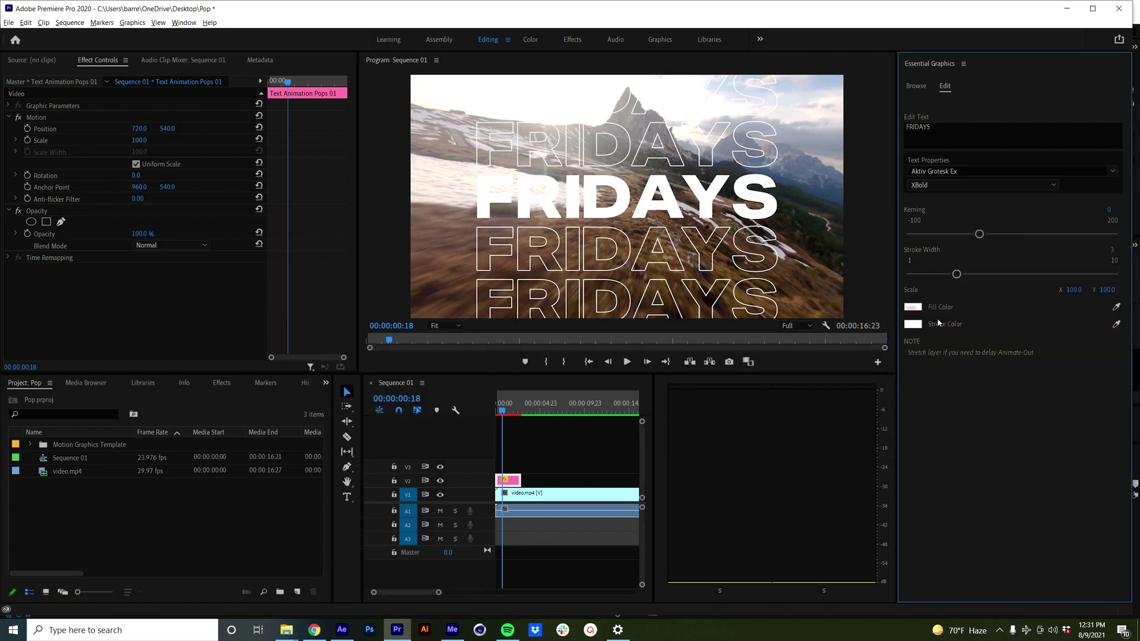
Try the purple stroke color 3D00A6 on the FRIDAYS title and undo it.
left_click(914, 324)
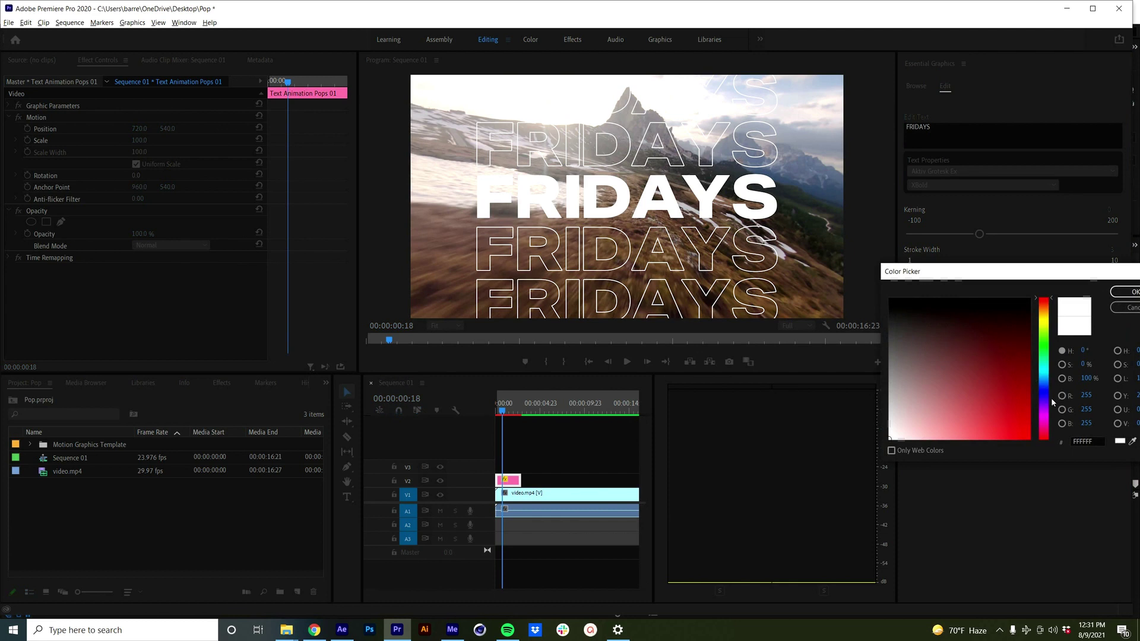
left_click(1005, 355)
type("3D00A6")
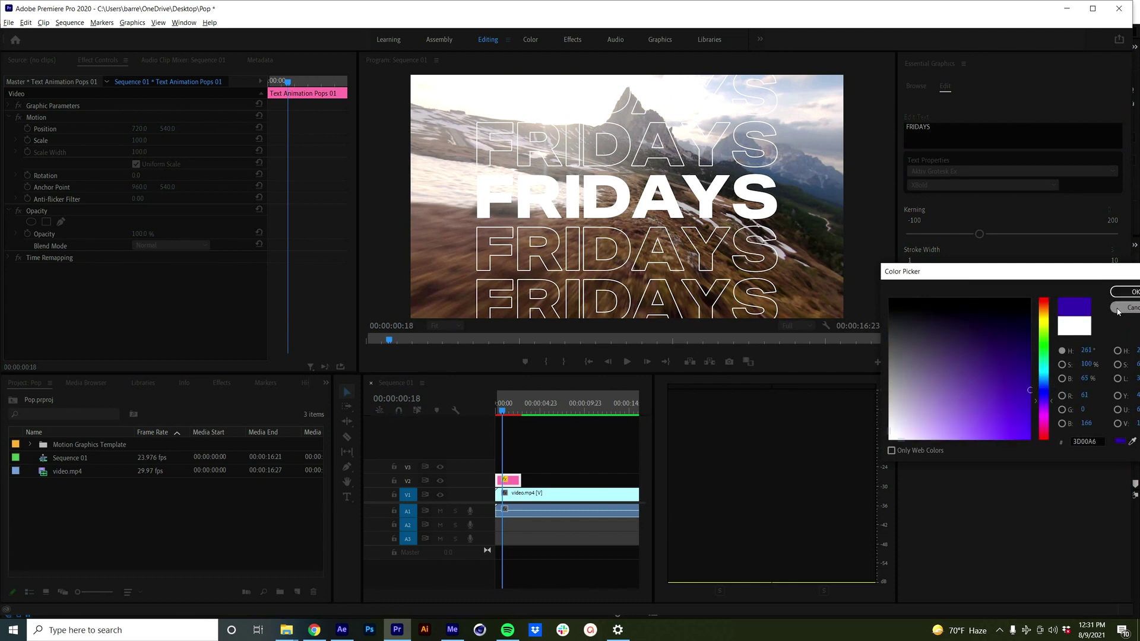
key("Return")
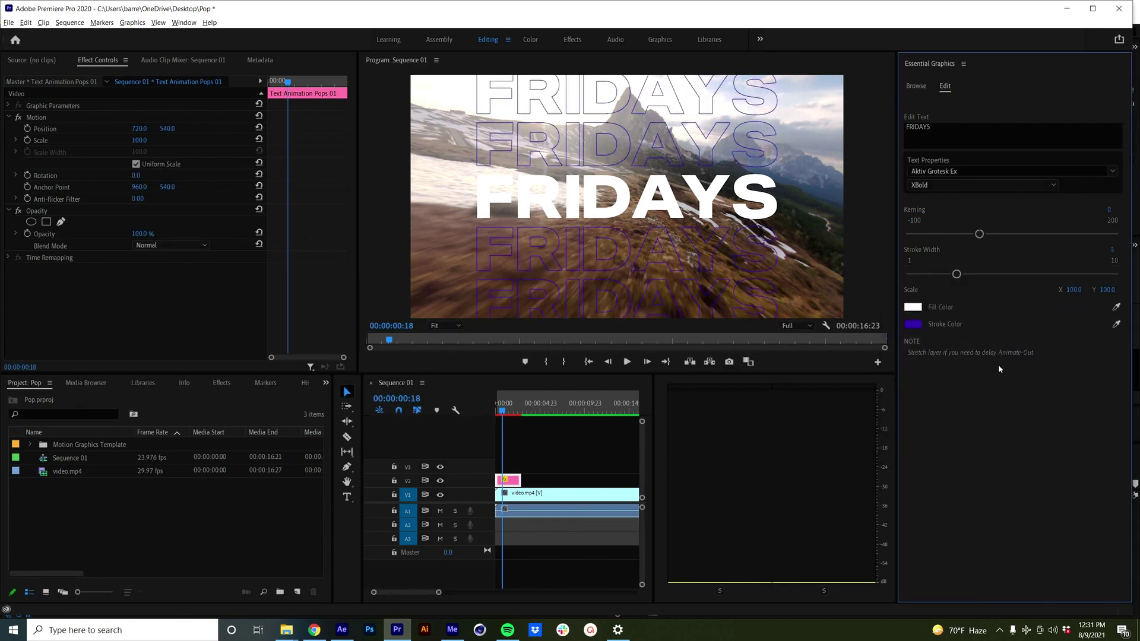
key("ctrl+z")
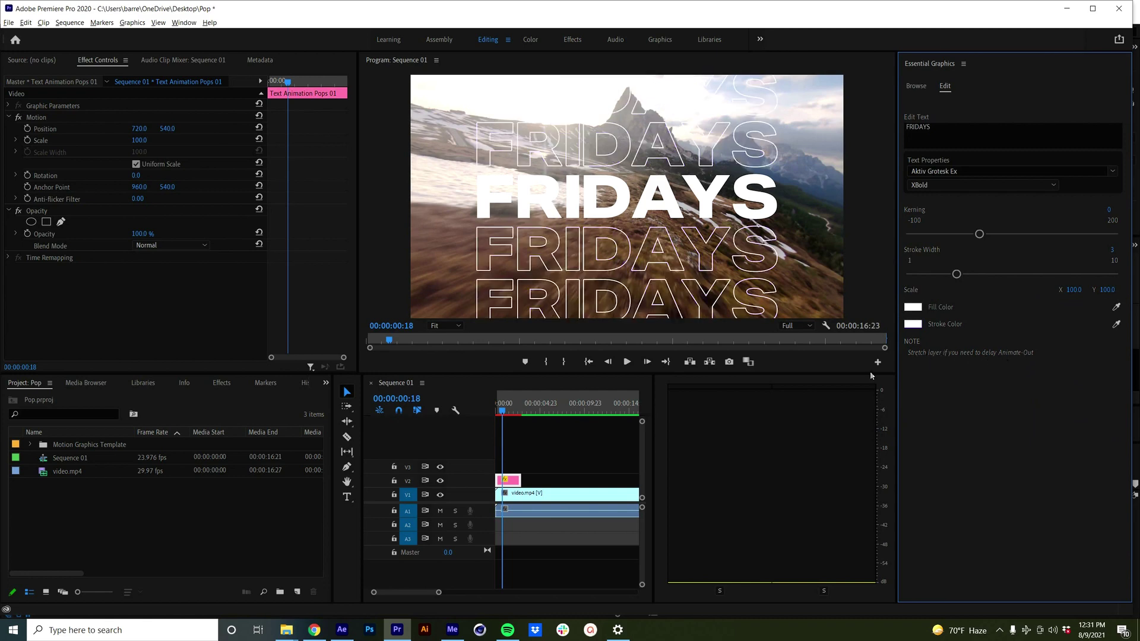
Render the whole sequence from In to Out and replay the FRIDAYS title at real speed from the start.
left_click(565, 564)
key("ctrl+a")
left_click(66, 24)
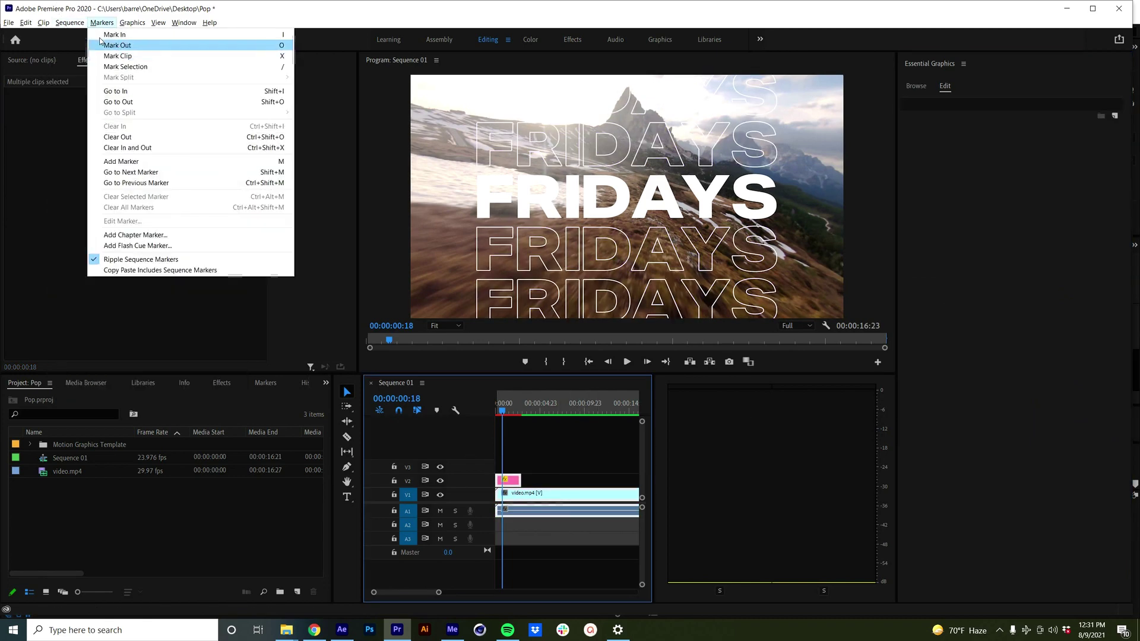
left_click(95, 48)
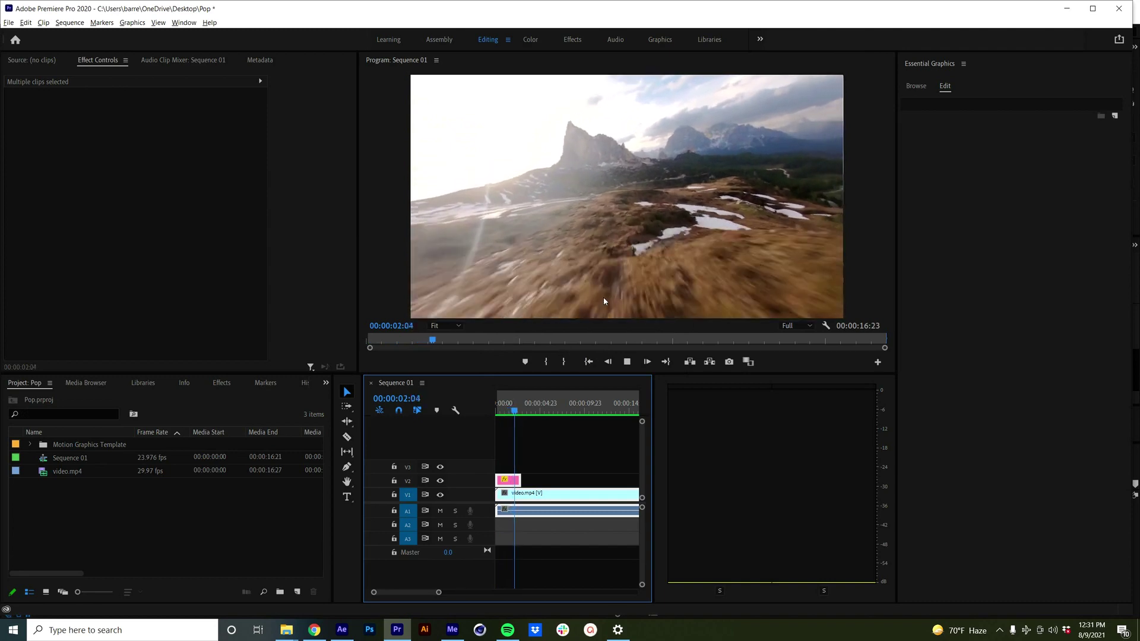
left_click(498, 406)
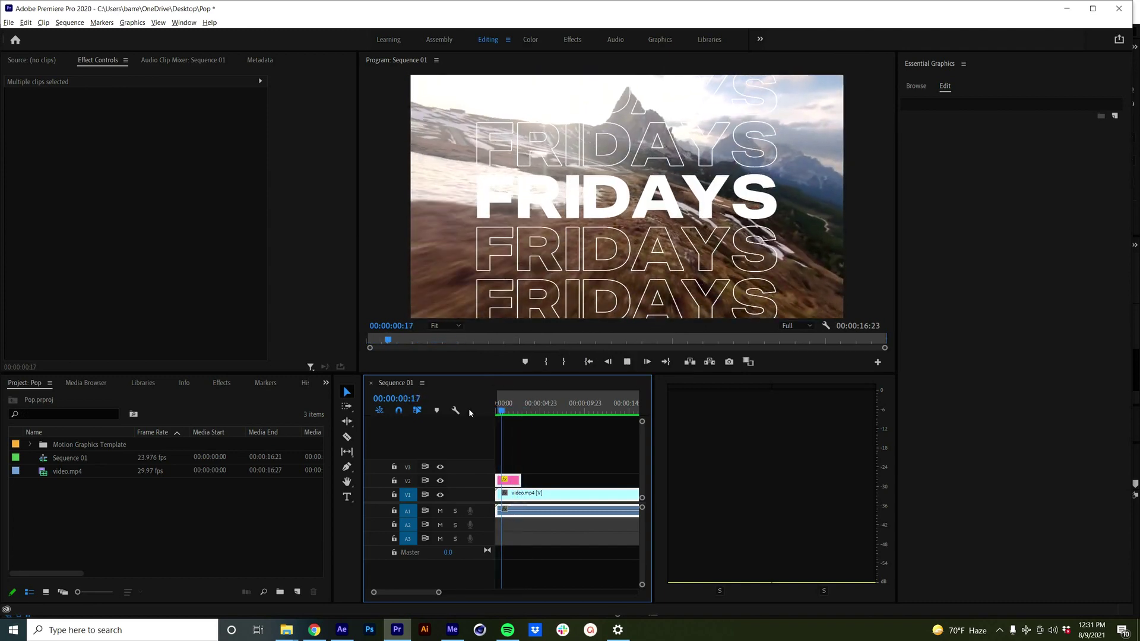
key("space")
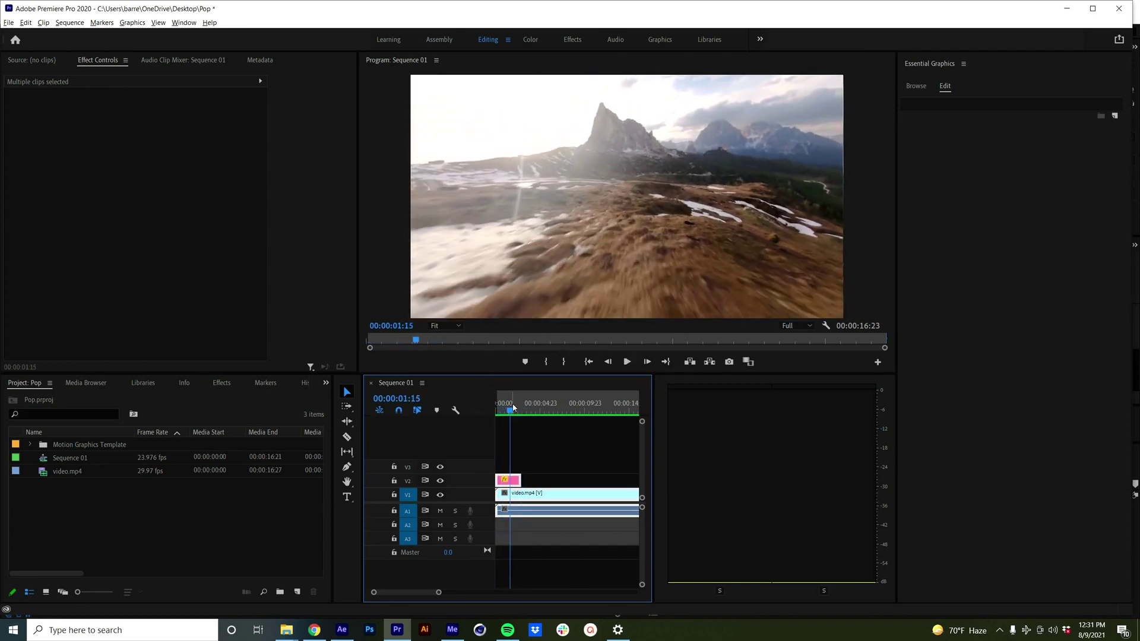
Stretch the end of the FRIDAYS title clip to about 14 seconds and render the sequence from In to Out.
left_click(542, 479)
left_click(509, 480)
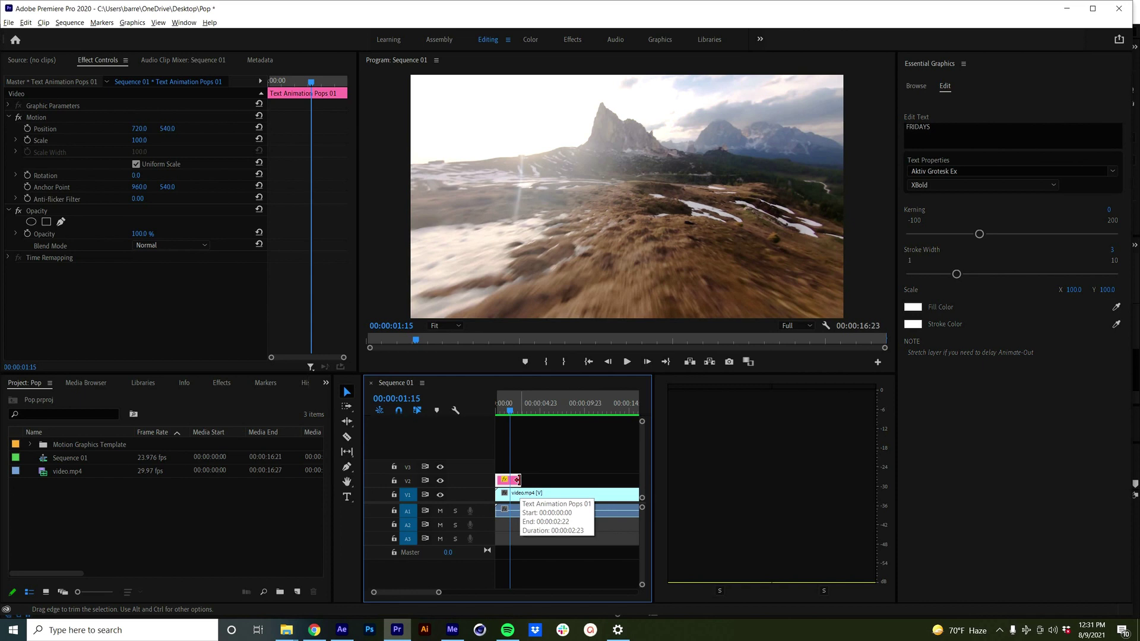
left_click_drag(516, 480, 621, 479)
left_click_drag(549, 474, 500, 545)
left_click(67, 23)
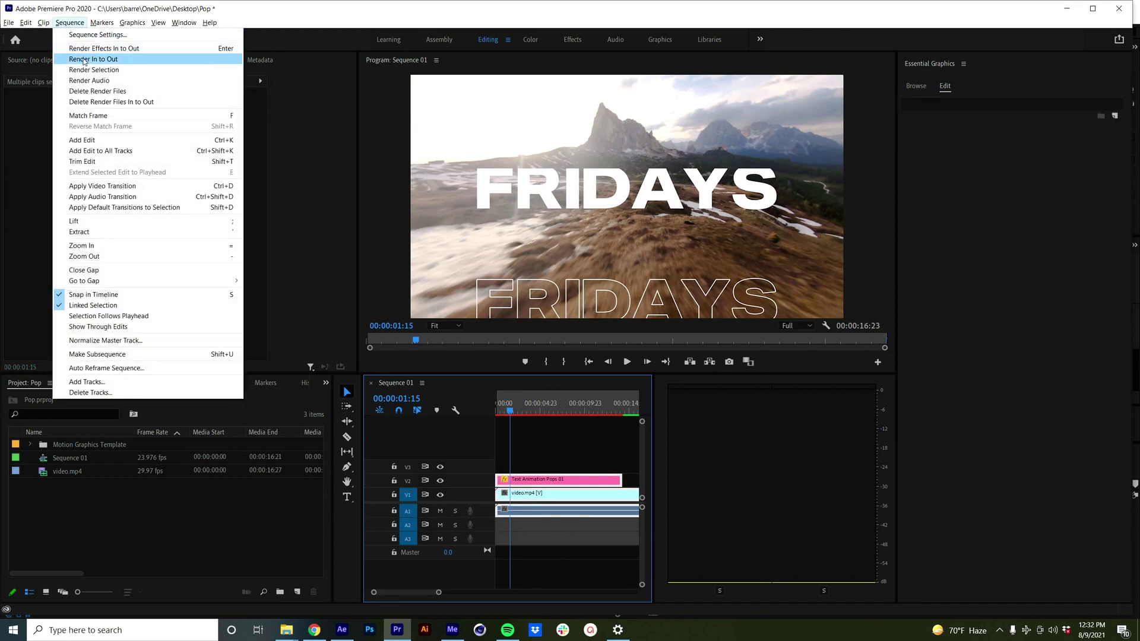
left_click(84, 60)
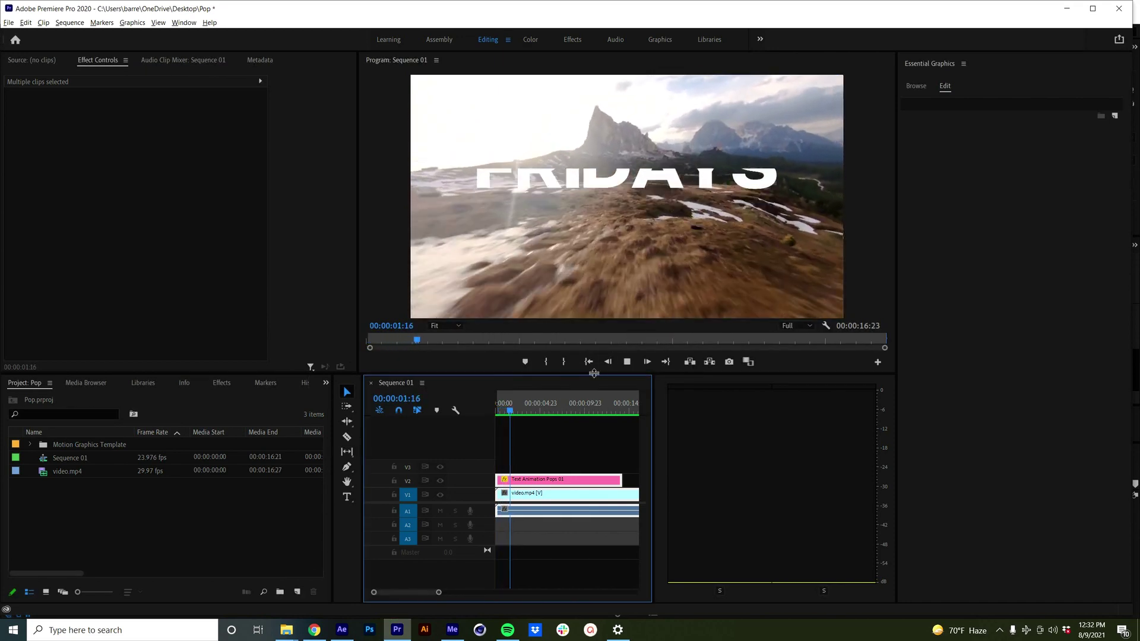
Play the stretched FRIDAYS title from the start of the sequence to check when it animates out.
key("space")
key("Home")
key("space")
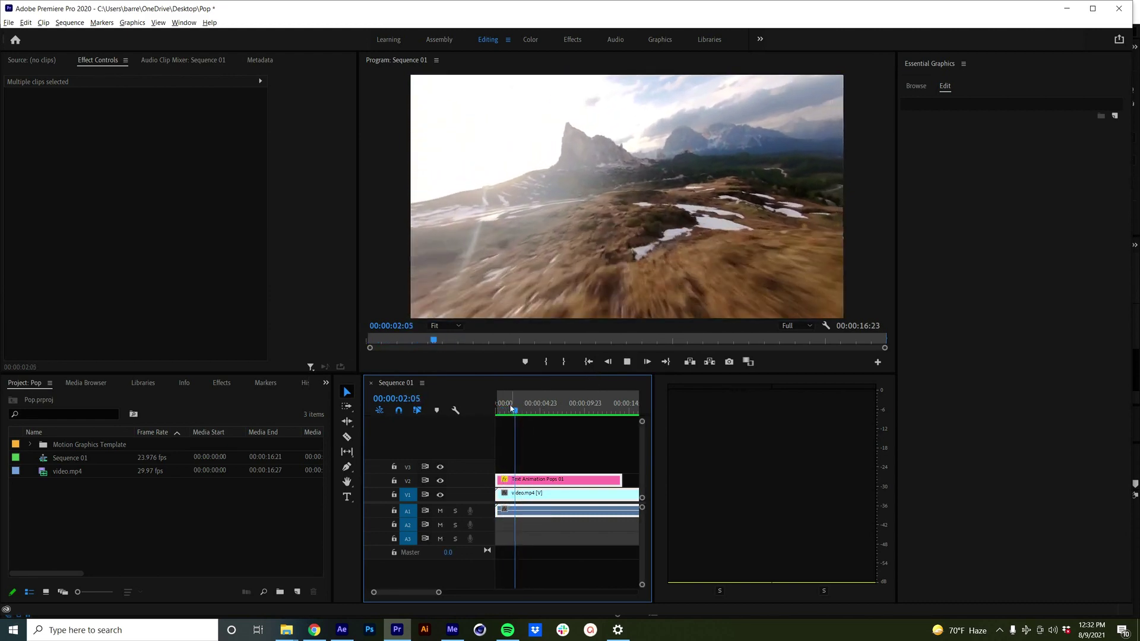
key("Home")
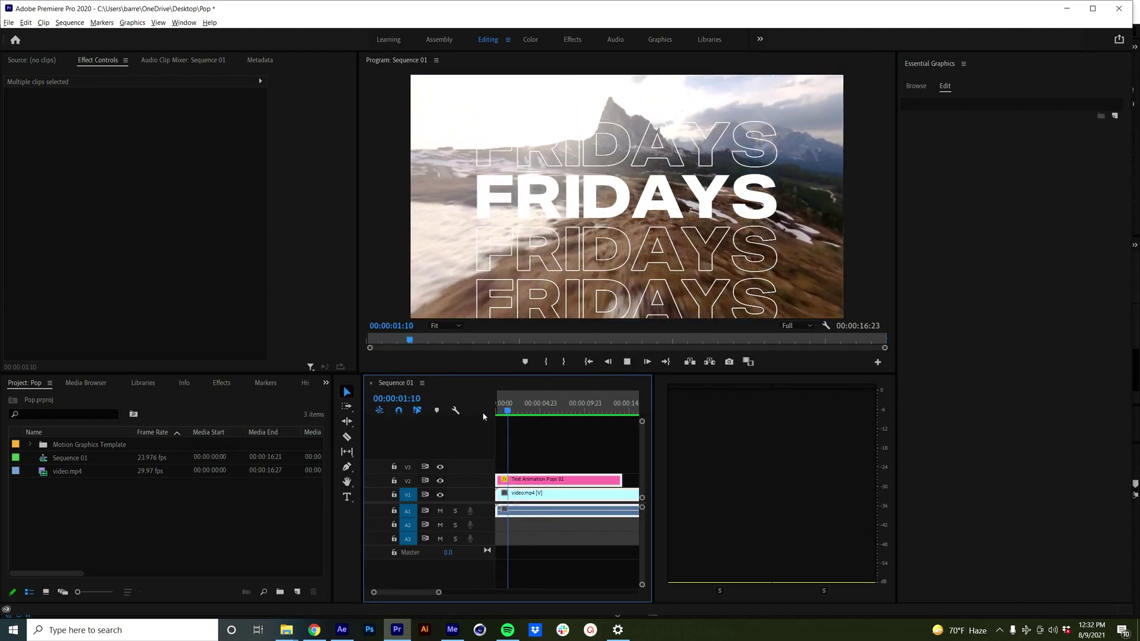
key("space")
Stretch the FRIDAYS title clip well beyond the end of the video, to about 51 seconds.
key("minus")
key("minus")
left_click(547, 454)
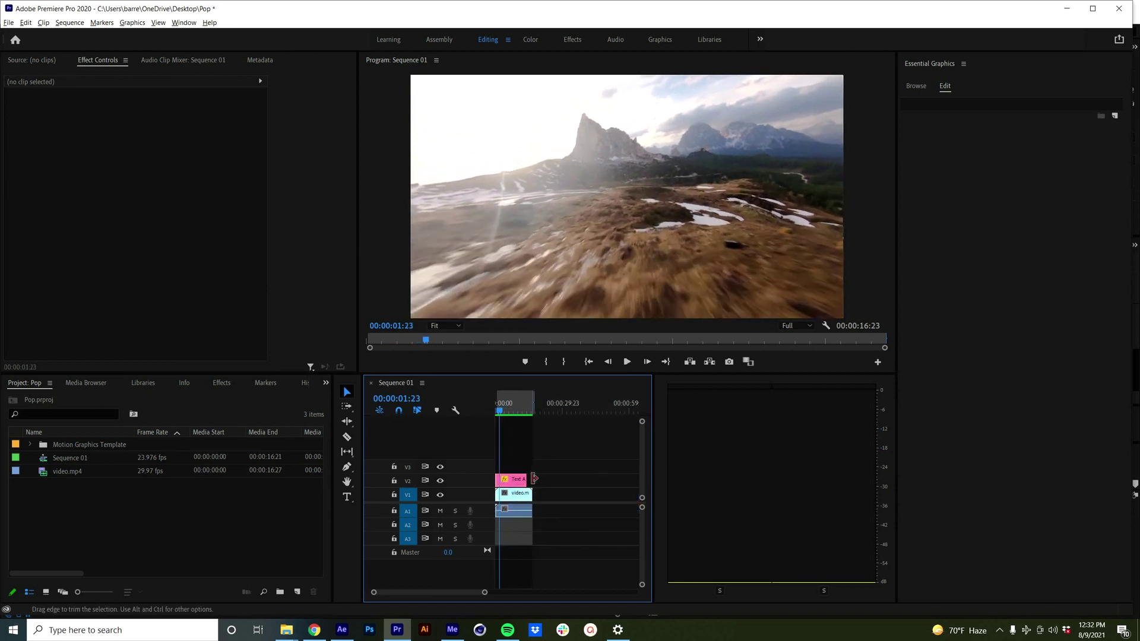
left_click_drag(528, 480, 608, 475)
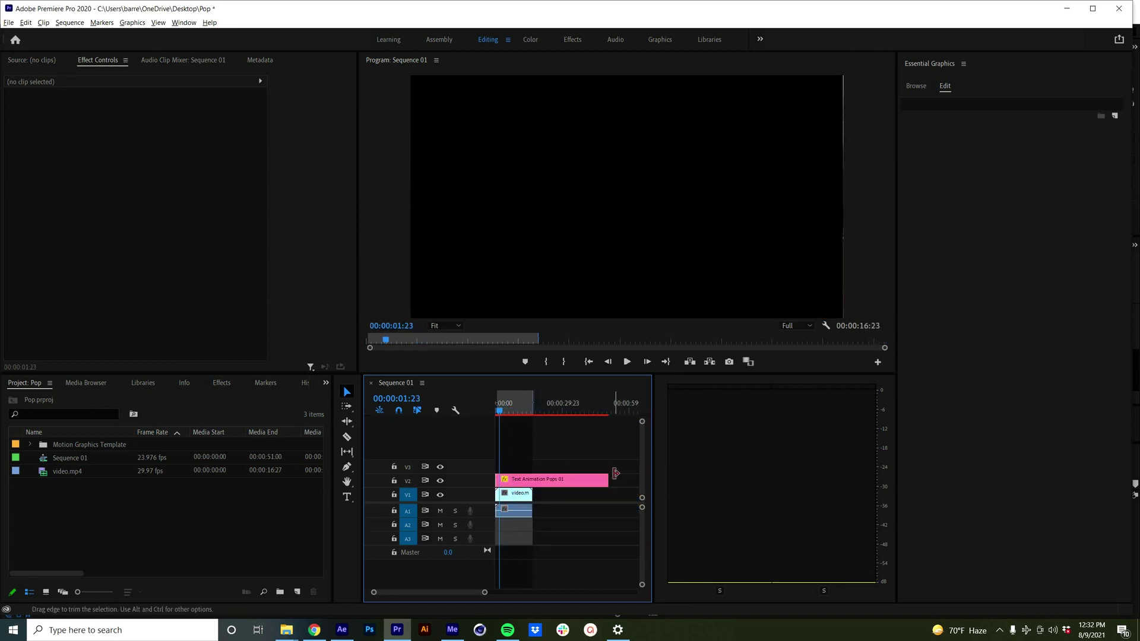
Render all the clips with the extended title and play the sequence back from the start.
left_click_drag(553, 512, 501, 475)
left_click(69, 23)
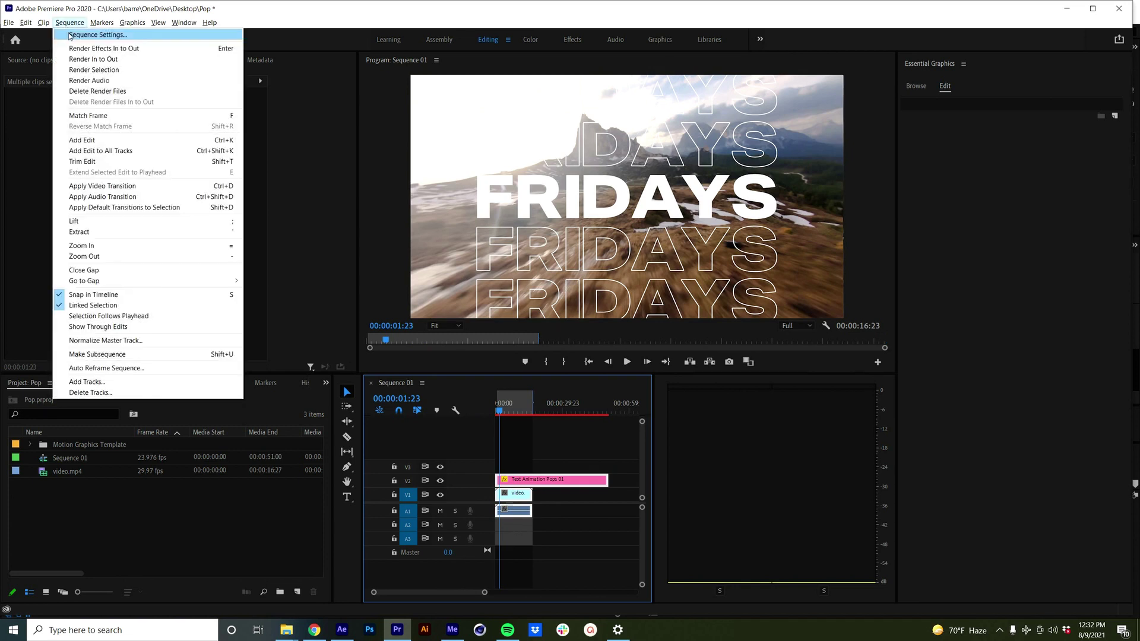
left_click(119, 48)
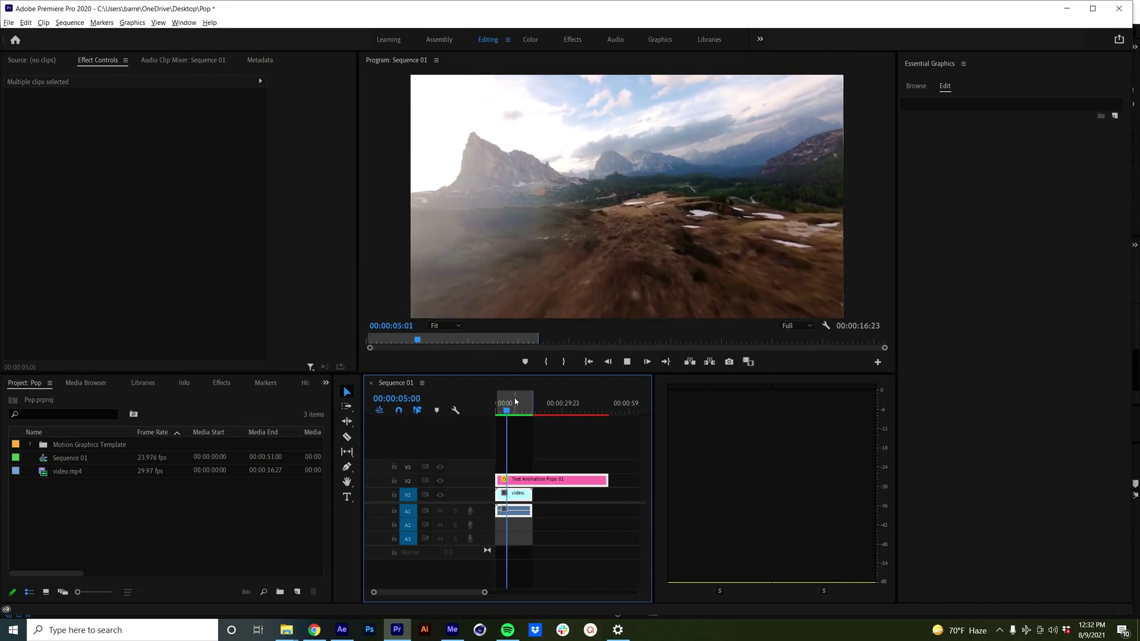
key("Home")
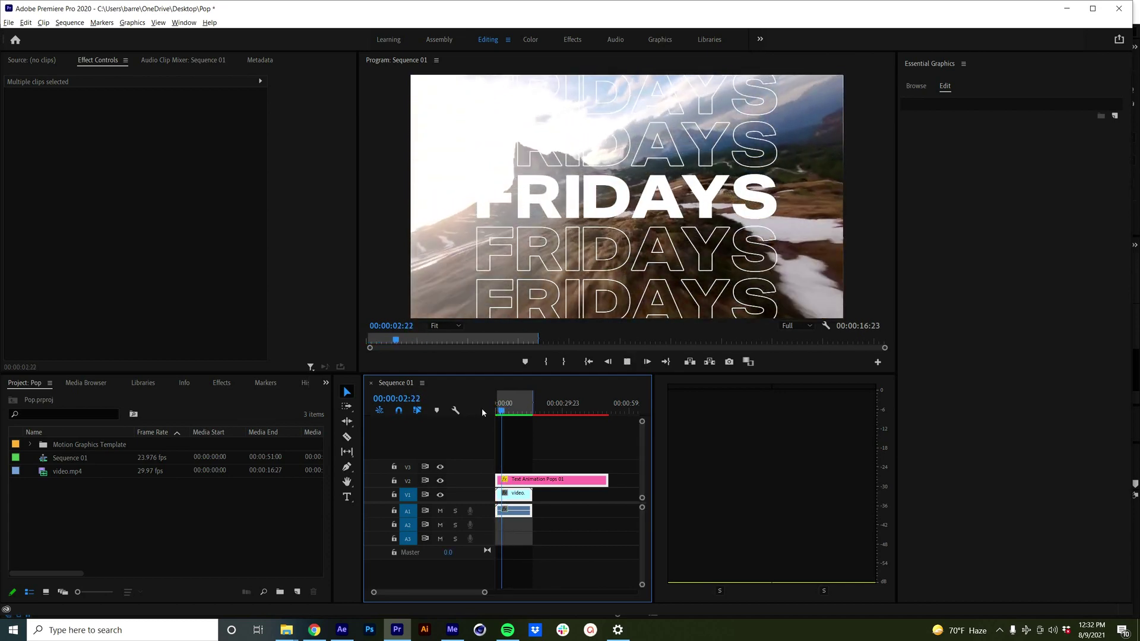
key("space")
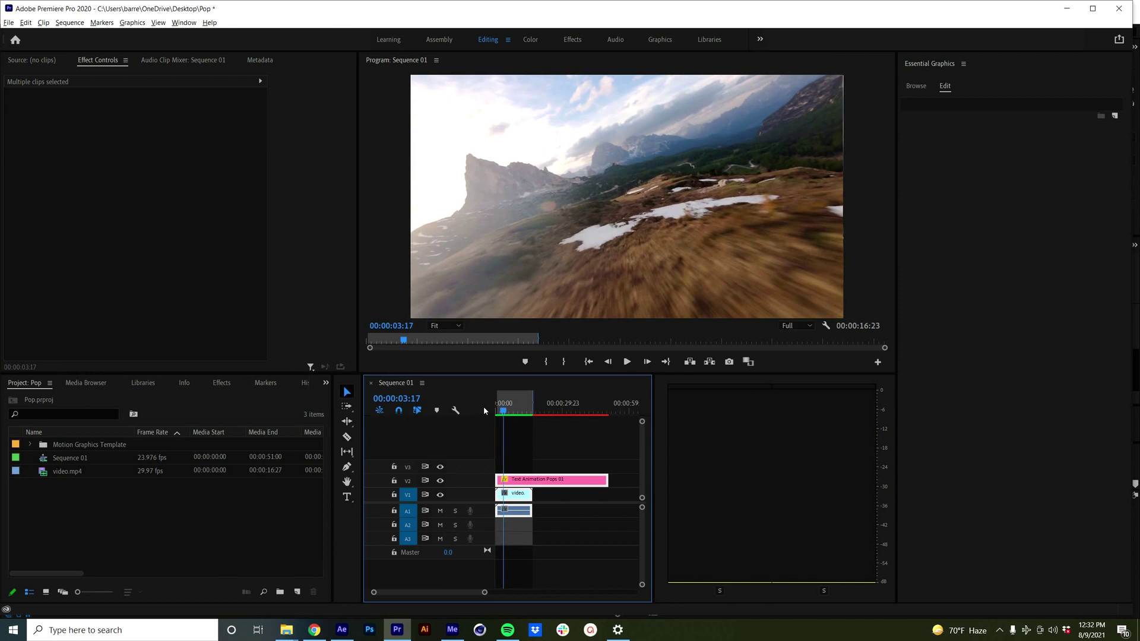
Shorten the FRIDAYS title clip to about 8 seconds and then delete it from track V2.
left_click(572, 478)
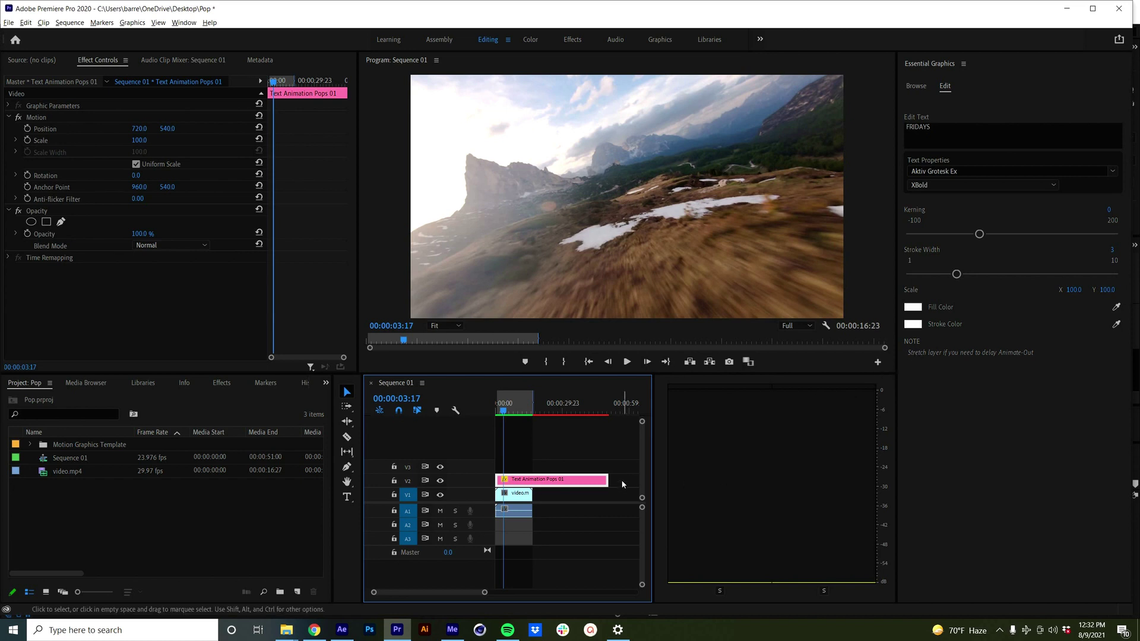
left_click_drag(603, 479, 511, 476)
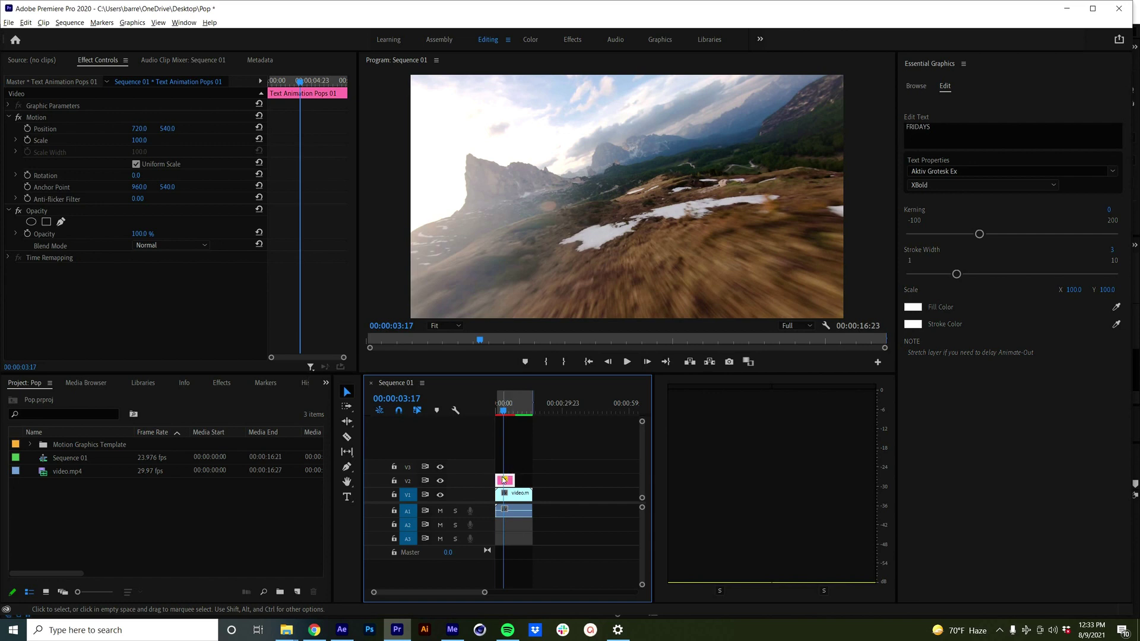
key("Delete")
Place the Text Animation Pops 05 template on track V2 at the start of the sequence and preview a frame of it.
left_click(915, 86)
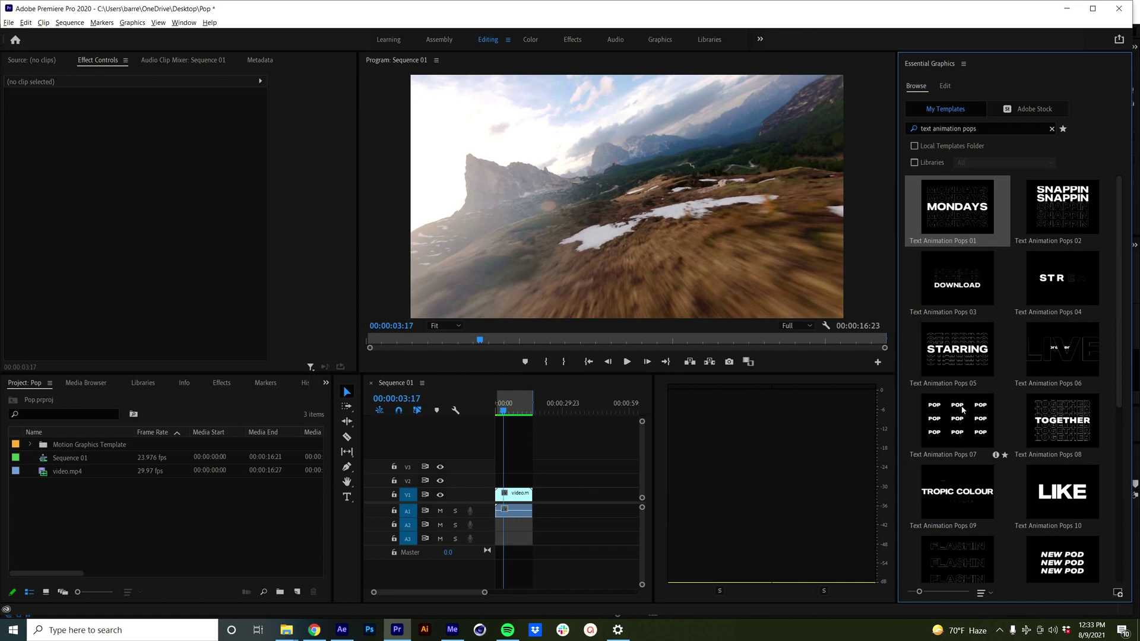
left_click_drag(964, 355, 487, 480)
left_click(498, 406)
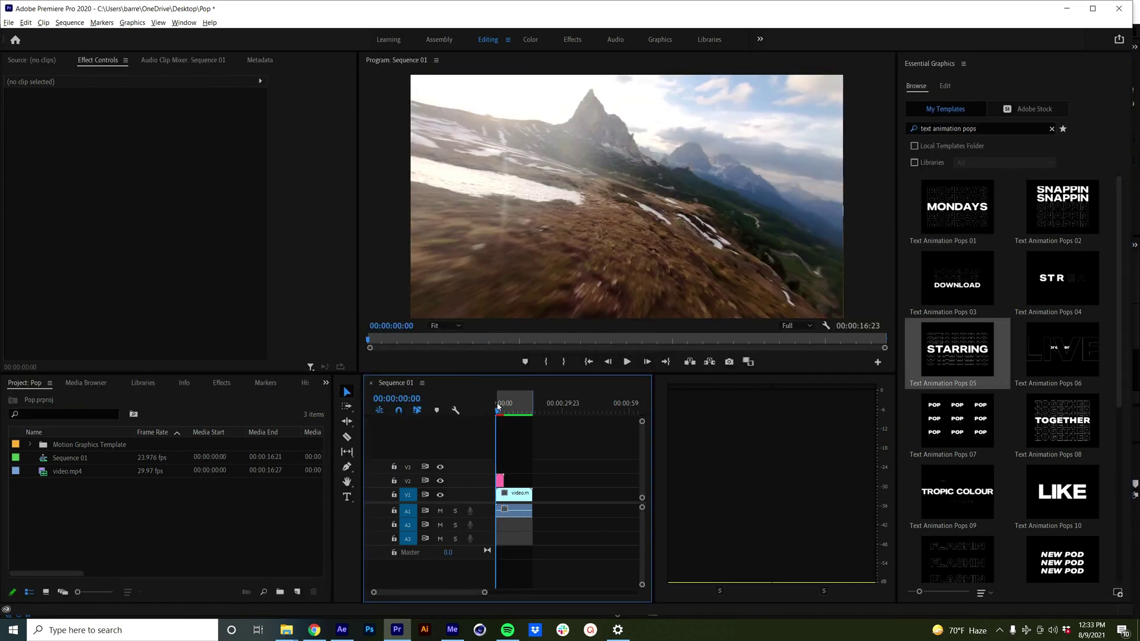
left_click(500, 406)
Render the sequence with the STARRING title from In to Out and play it back from the start.
left_click_drag(506, 582, 511, 472)
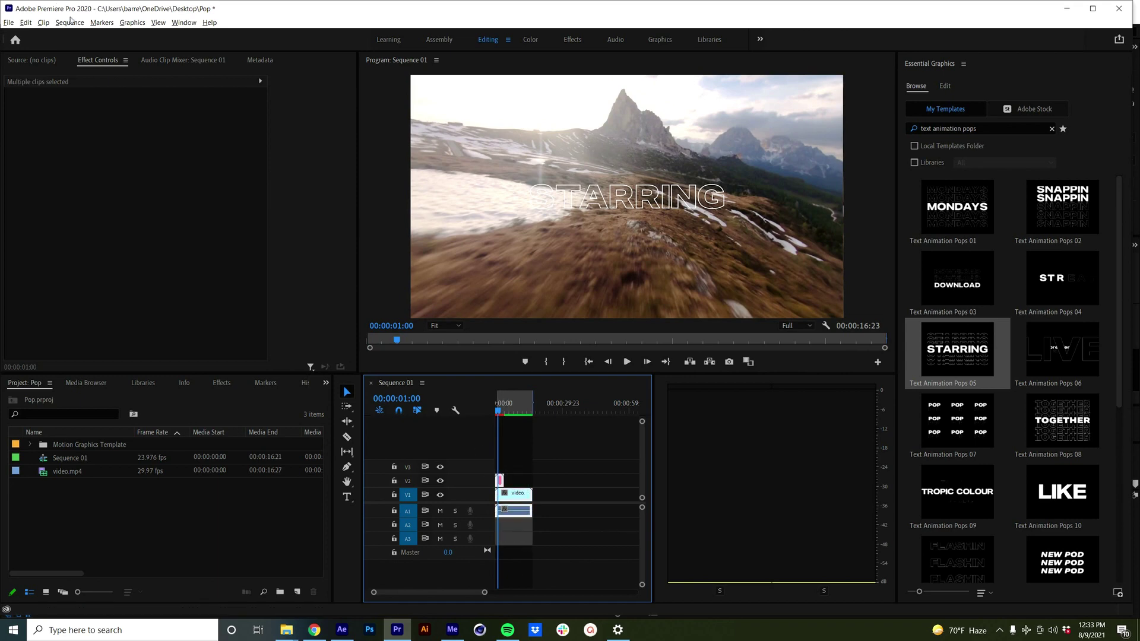
left_click(70, 22)
left_click(89, 60)
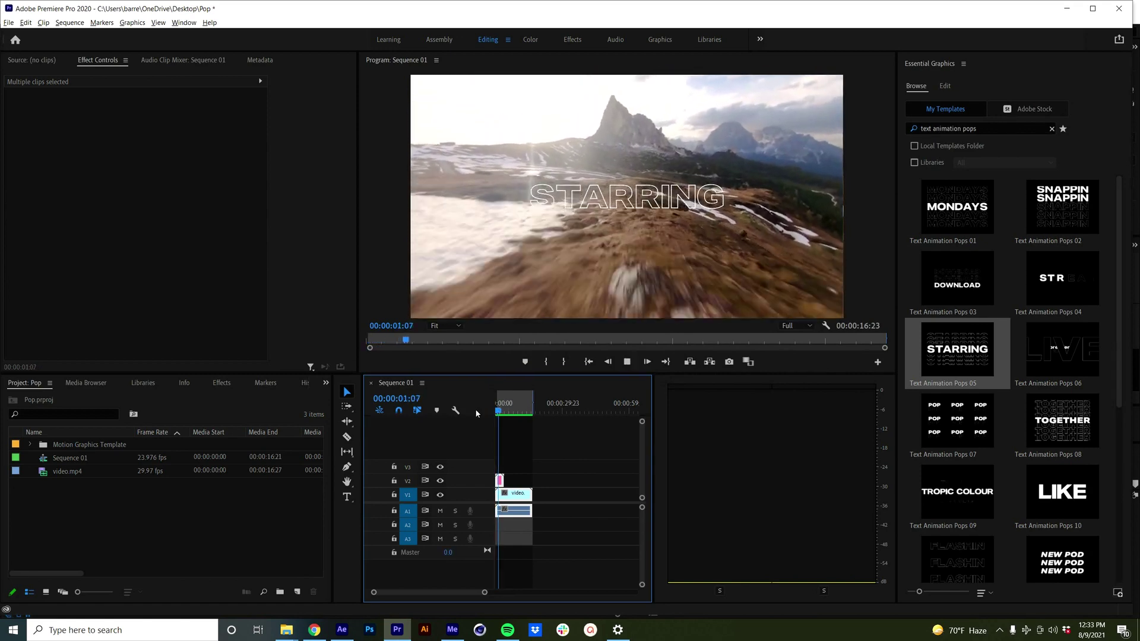
key("space")
key("backslash")
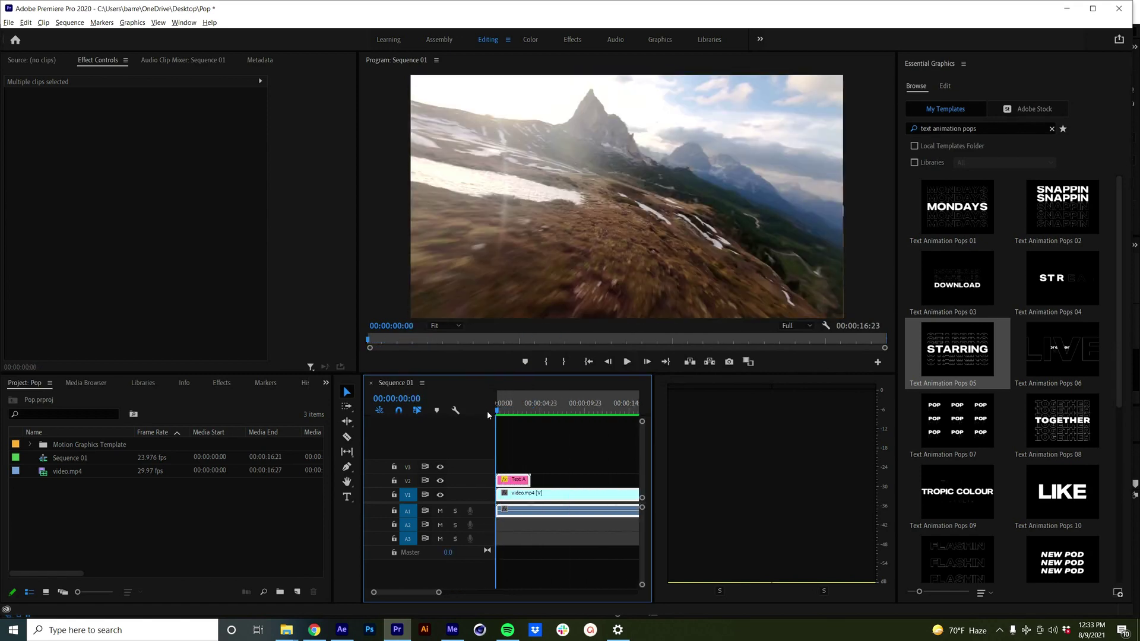
key("space")
Trim the end of the STARRING title clip to about 1.4 seconds and play the result.
left_click(561, 469)
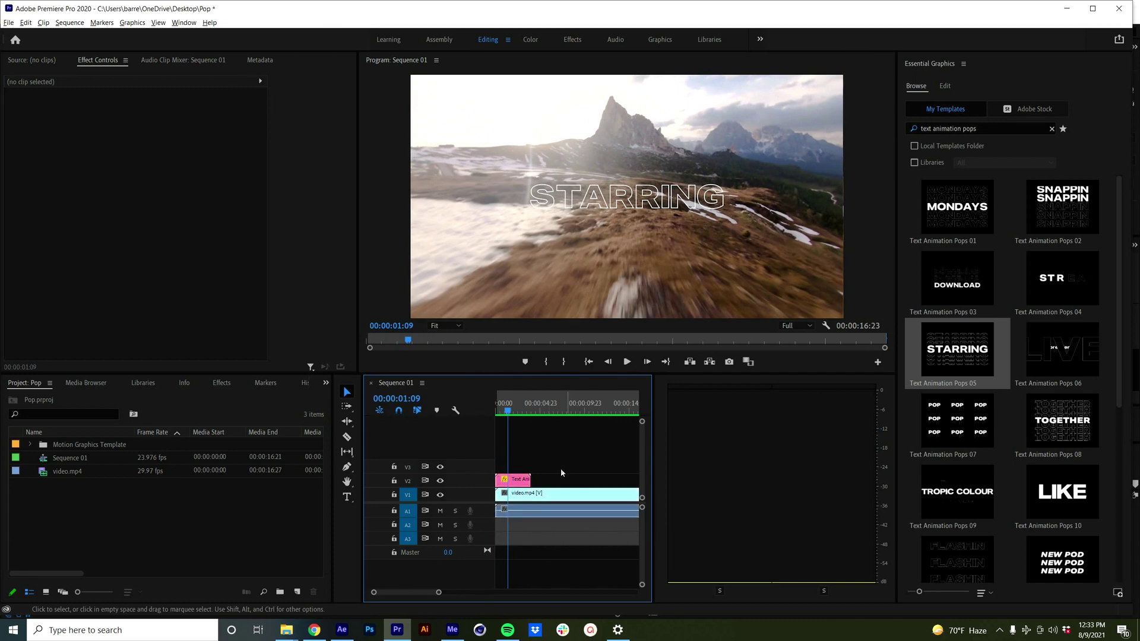
left_click_drag(531, 480, 511, 481)
key("space")
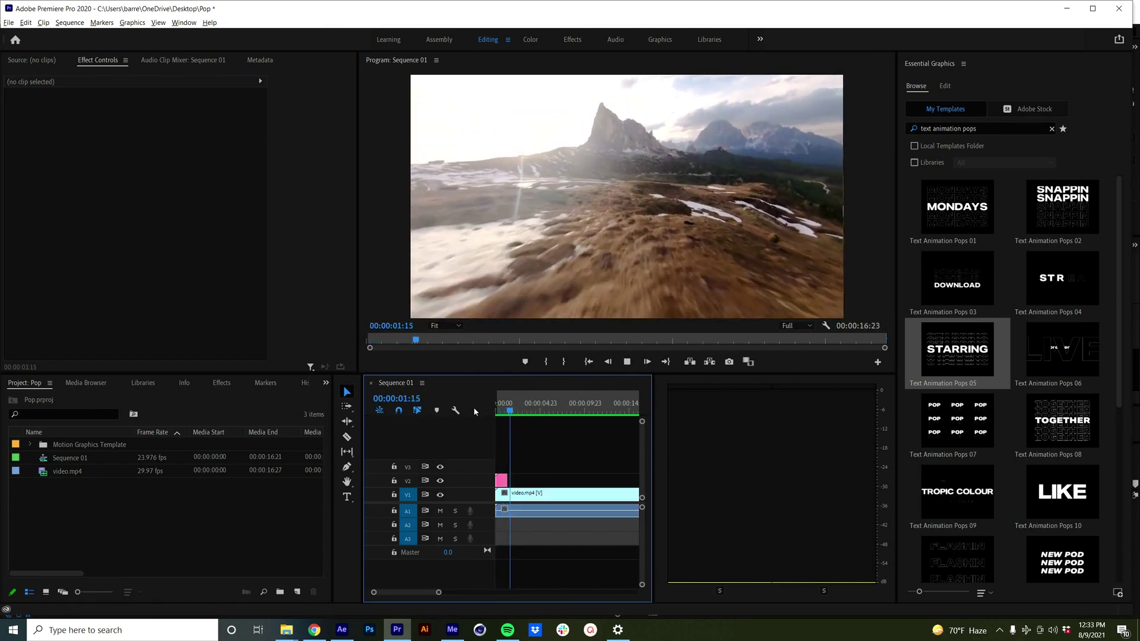
key("space")
key("Home")
Trim the STARRING title clip further to about 1 second and replay it from the start, stopping mid-animation.
key("equal")
key("equal")
key("equal")
key("minus")
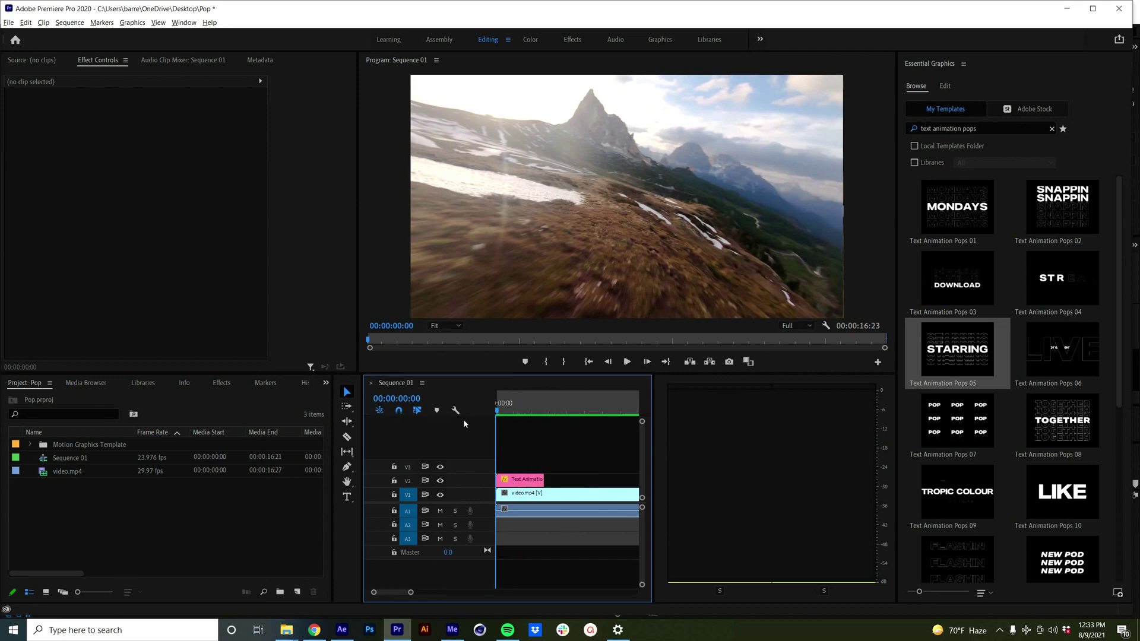
left_click_drag(544, 480, 540, 480)
key("space")
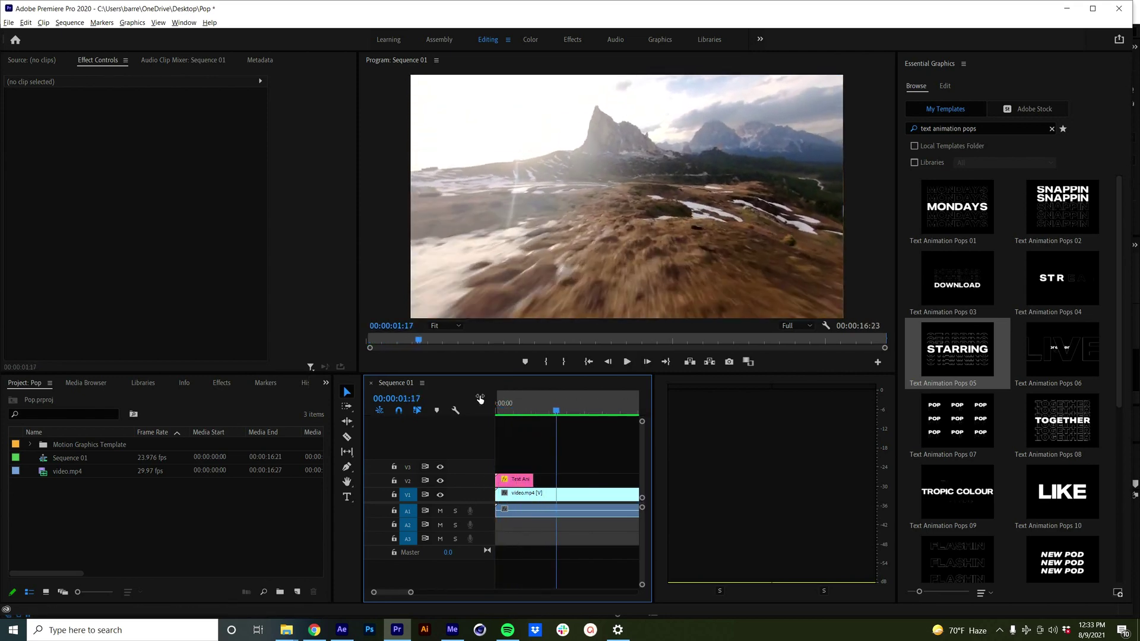
key("Home")
key("space")
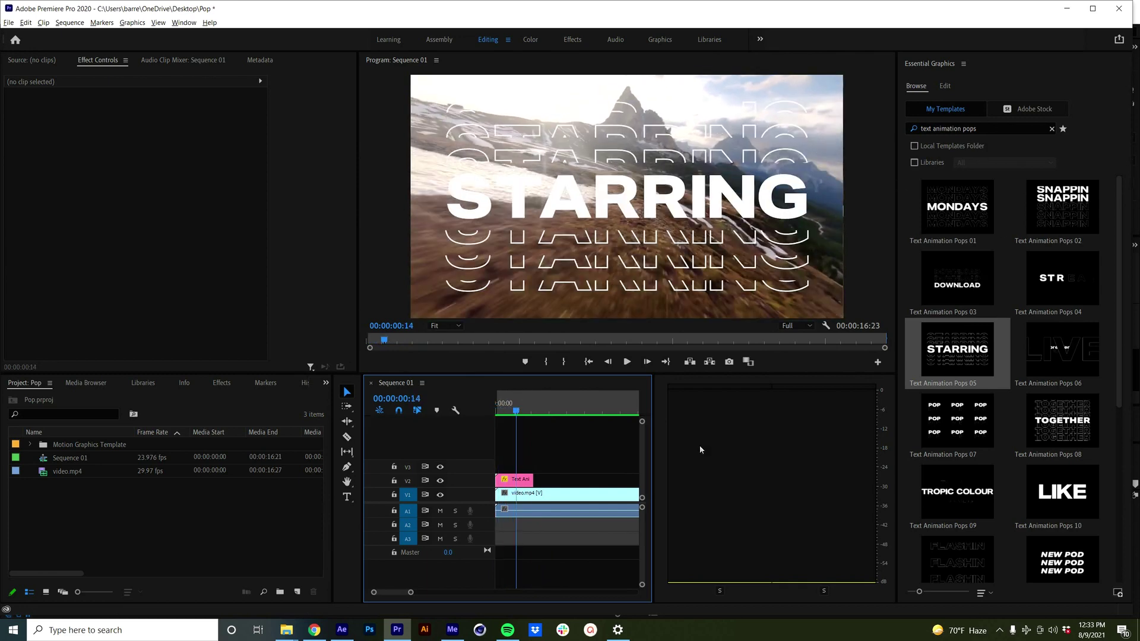
Replace the STARRING title text with "tropic colour".
left_click(514, 480)
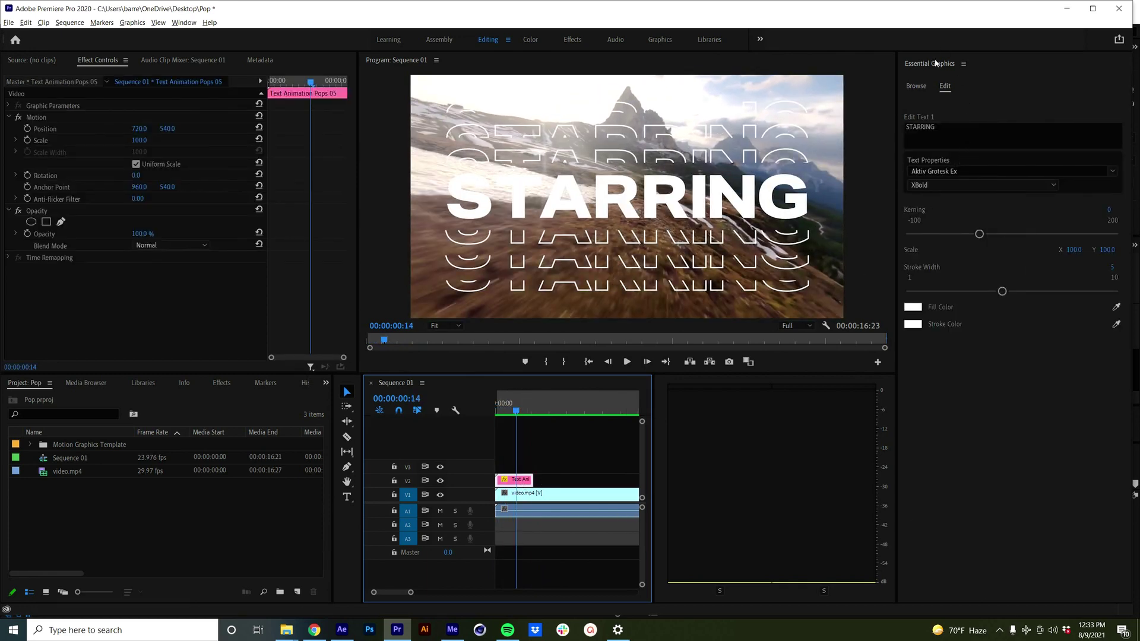
left_click(956, 138)
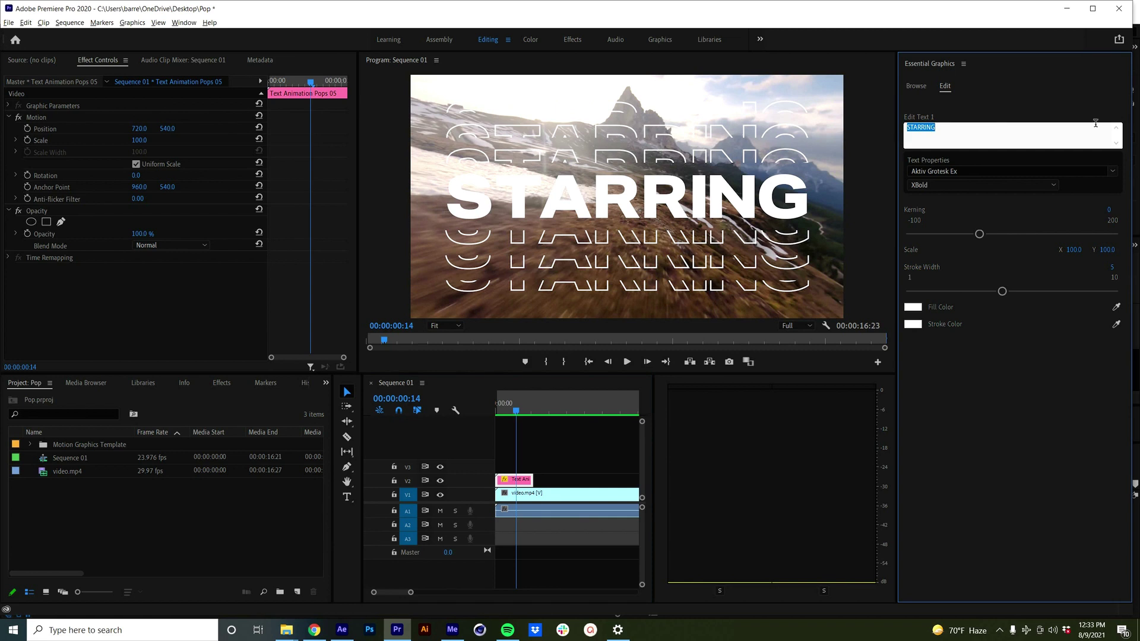
type("tyrop")
type("tr")
type("opic colours")
left_click(1011, 401)
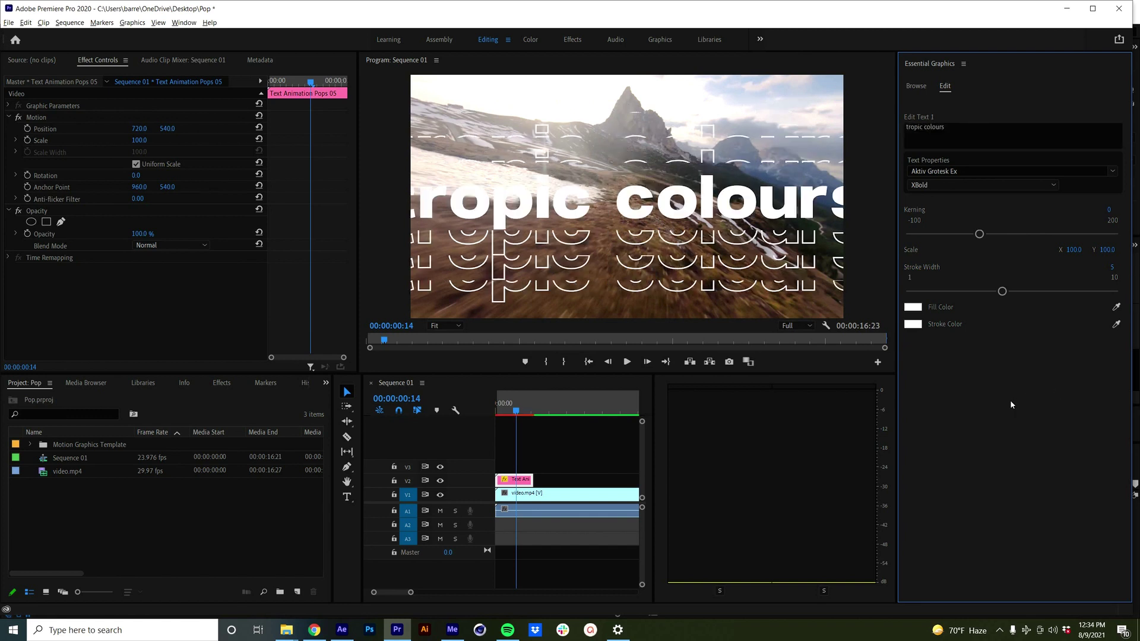
left_click(949, 122)
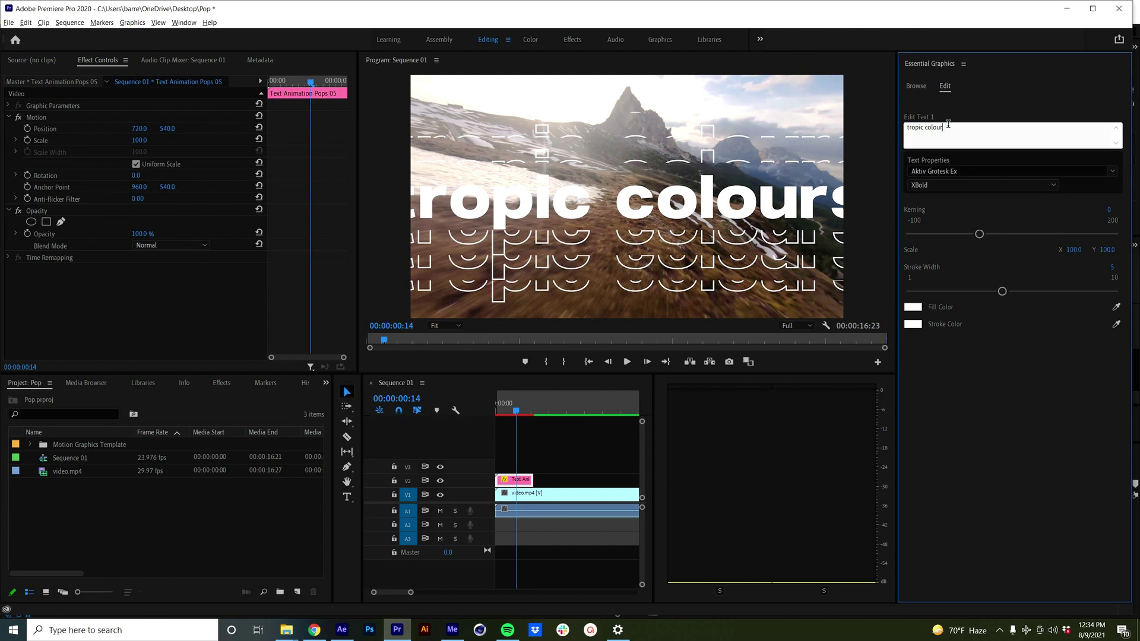
left_click(967, 458)
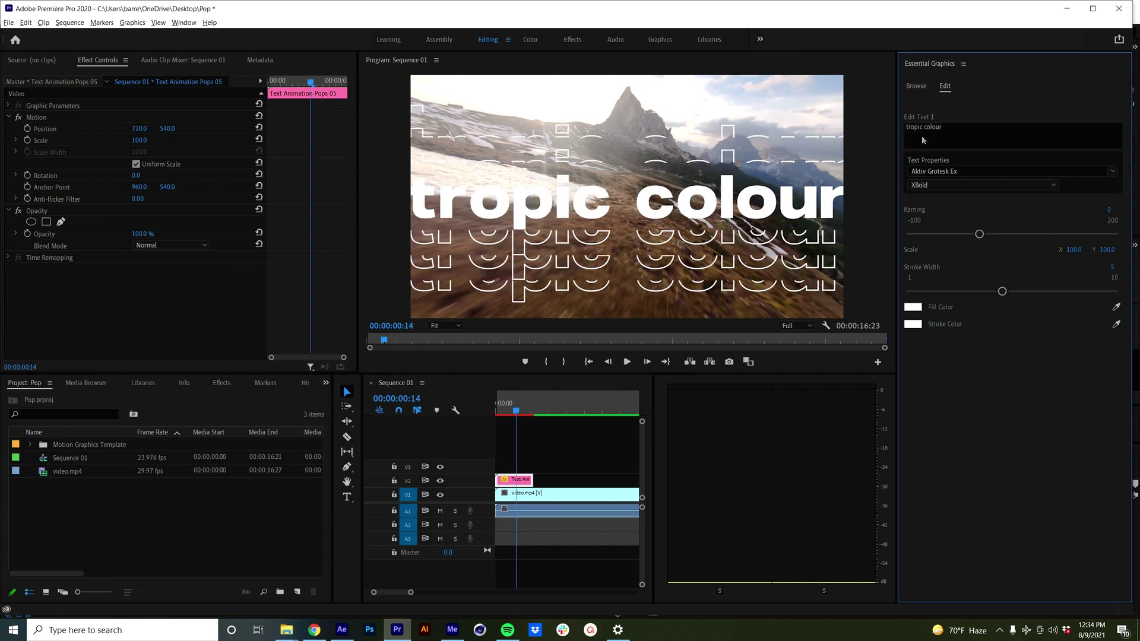
Set the tropic colour title's scale to 80 in both X and Y so it fits the frame.
left_click(1077, 249)
type("80")
key("Return")
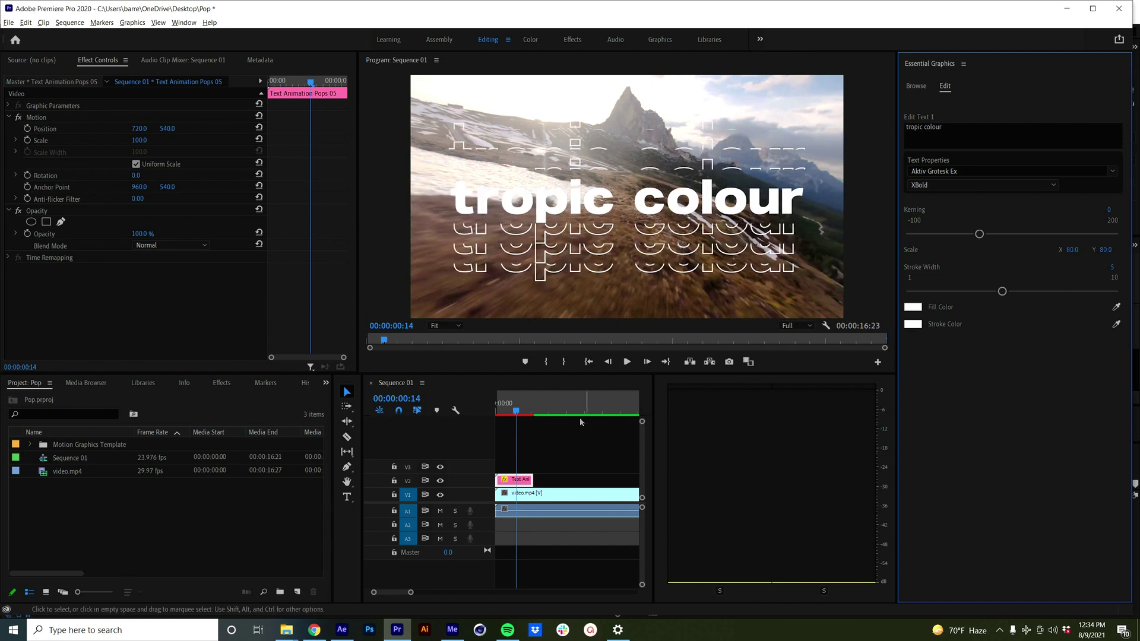
Select everything in the sequence, render it from in to out, and play back the tropic colour title.
left_click(555, 514)
key("Right")
key("ctrl+a")
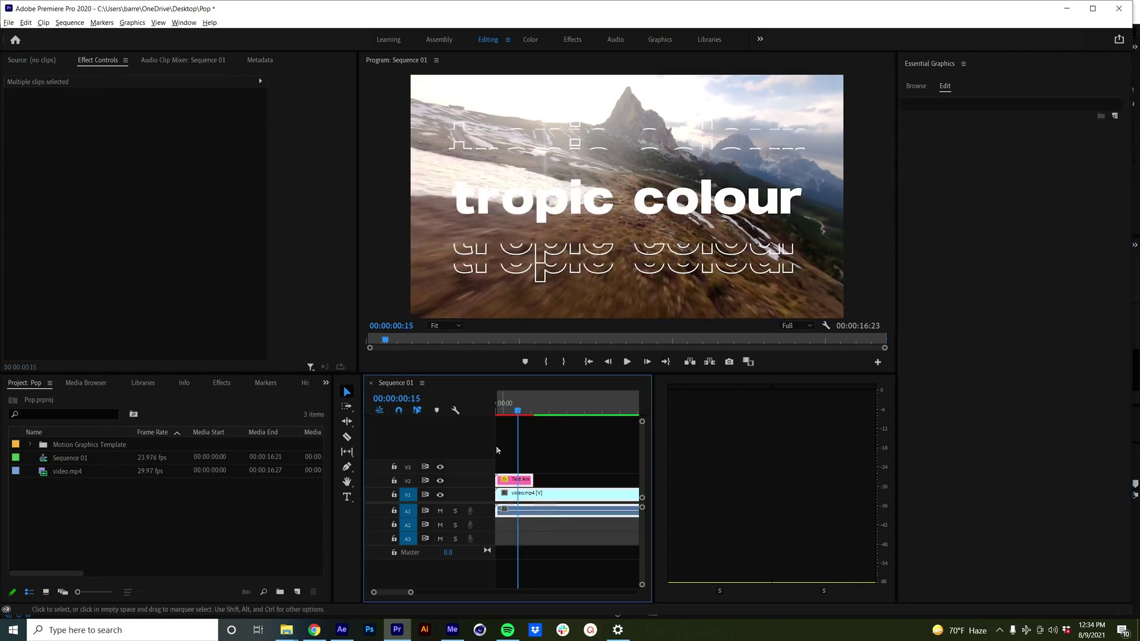
left_click(70, 23)
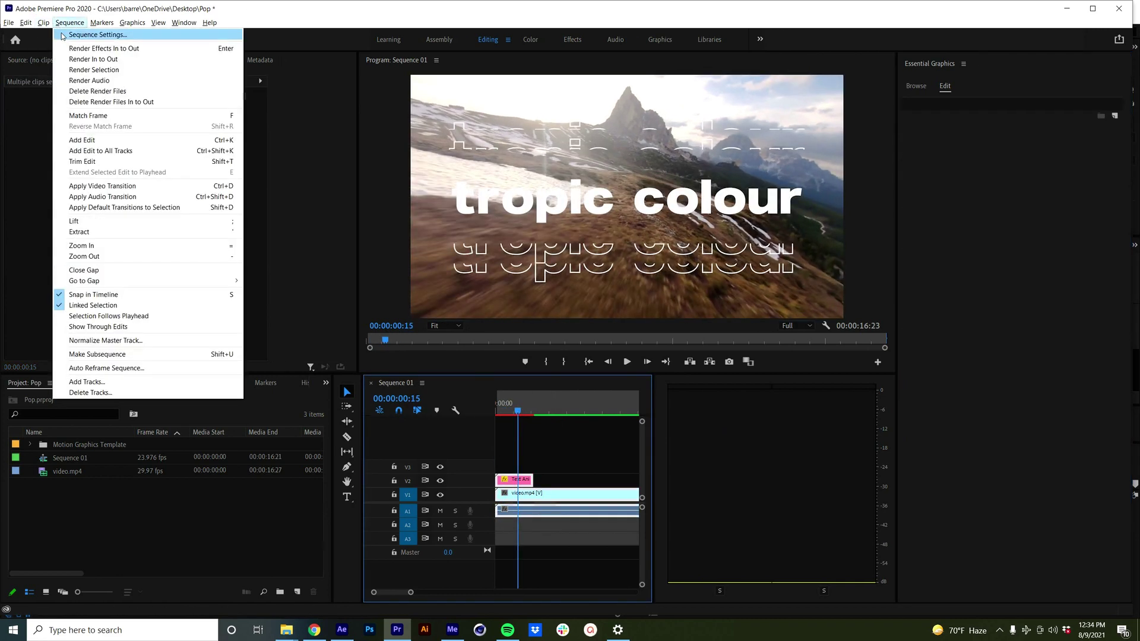
left_click(85, 61)
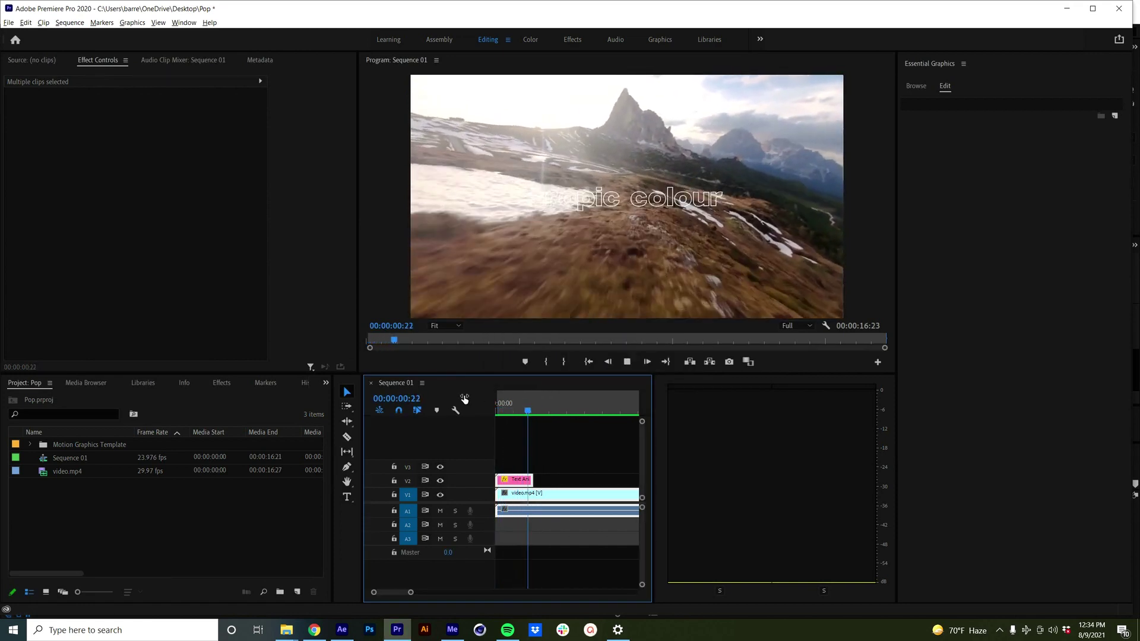
key("space")
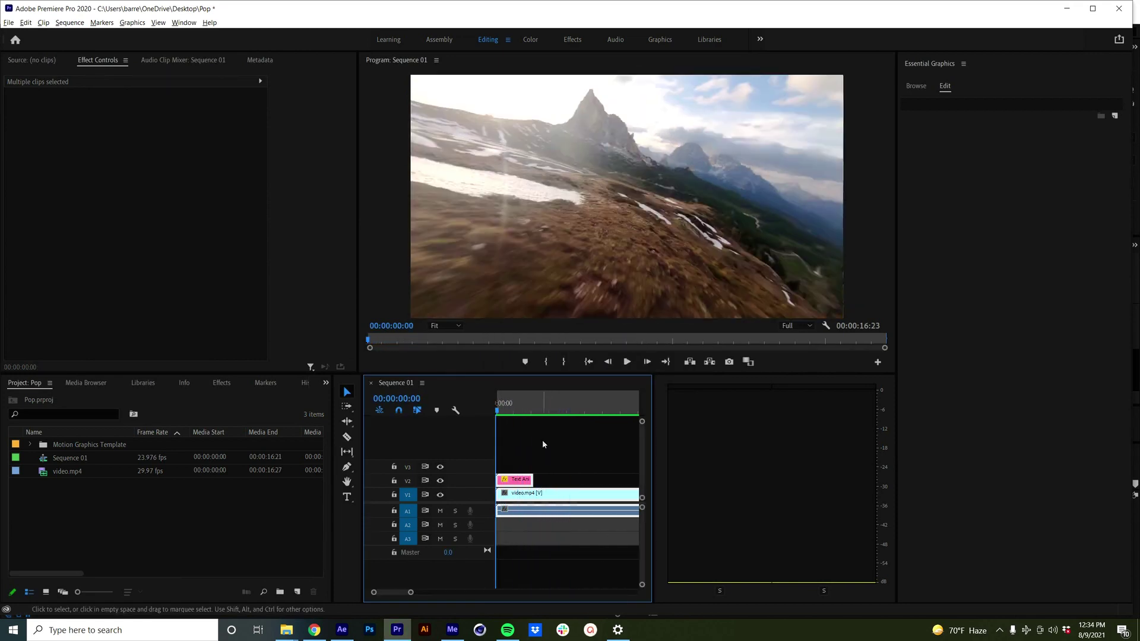
Delete the tropic colour title and place the Text Animation Pops 07 template above the start of the video clip.
left_click(515, 479)
key("Delete")
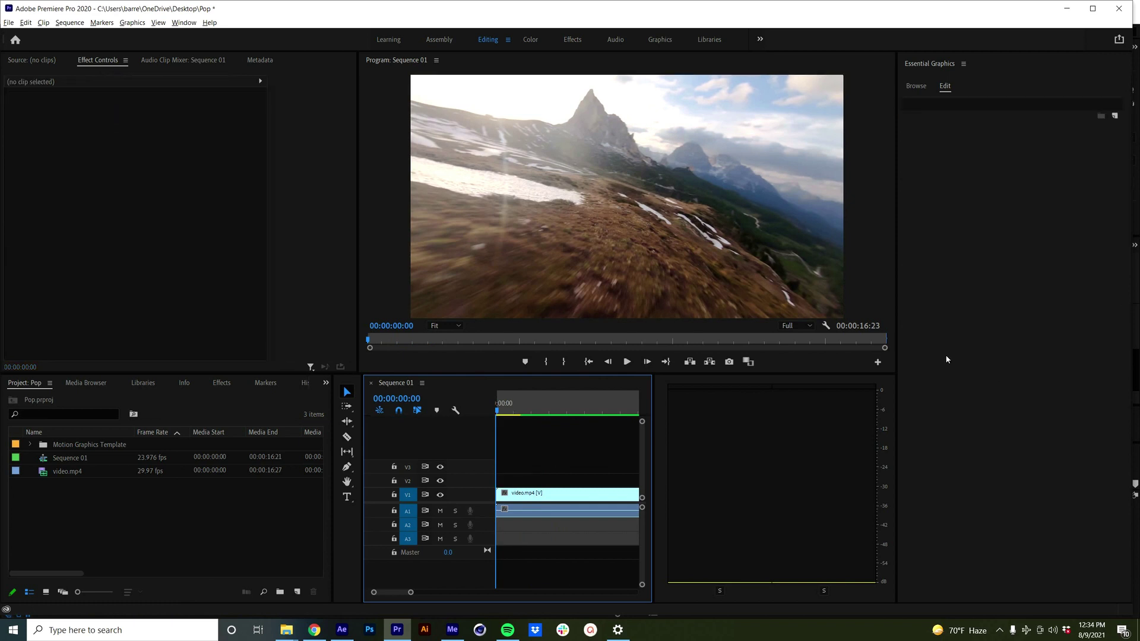
left_click(920, 85)
scroll(1014, 311, "down", 2)
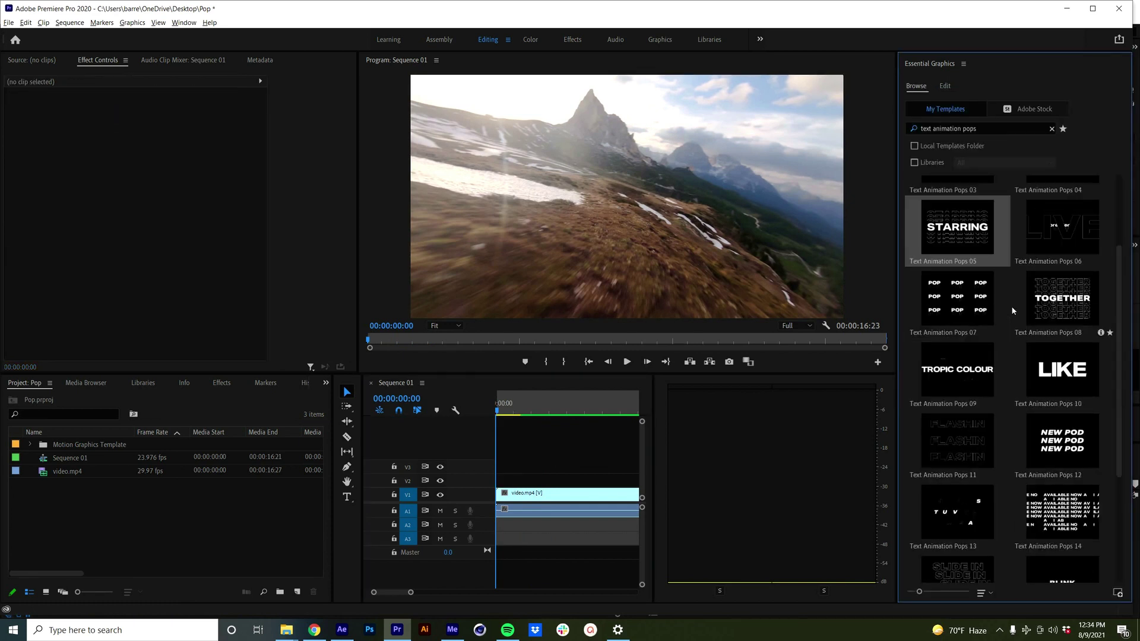
left_click_drag(964, 300, 504, 488)
left_click_drag(499, 411, 500, 411)
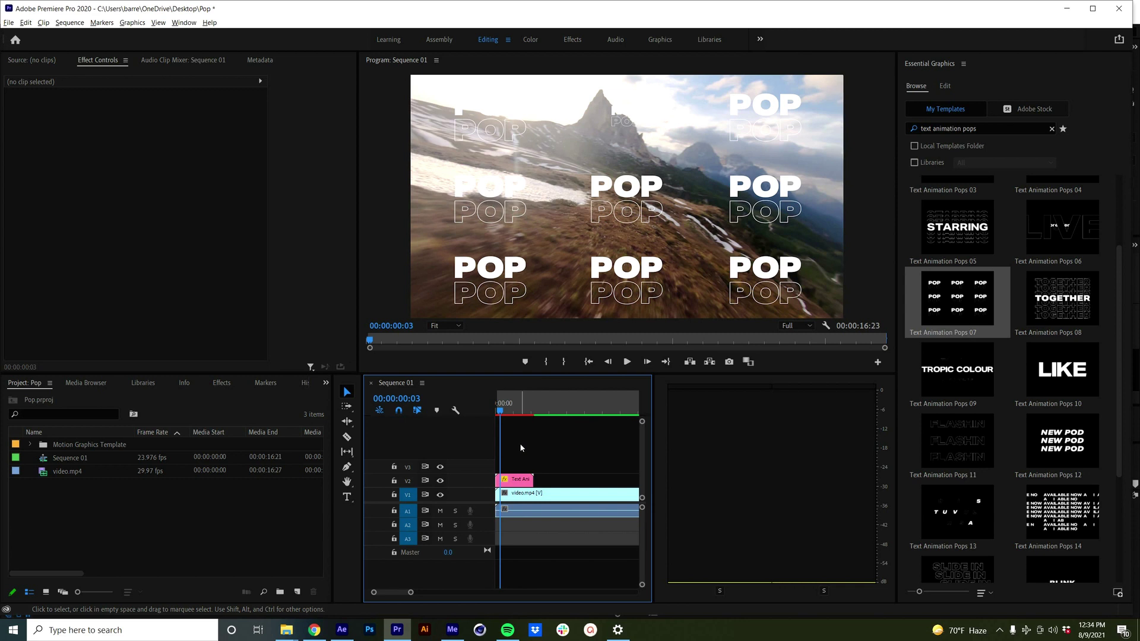
Replace the POP title text with "BAM".
left_click(517, 480)
left_click(956, 137)
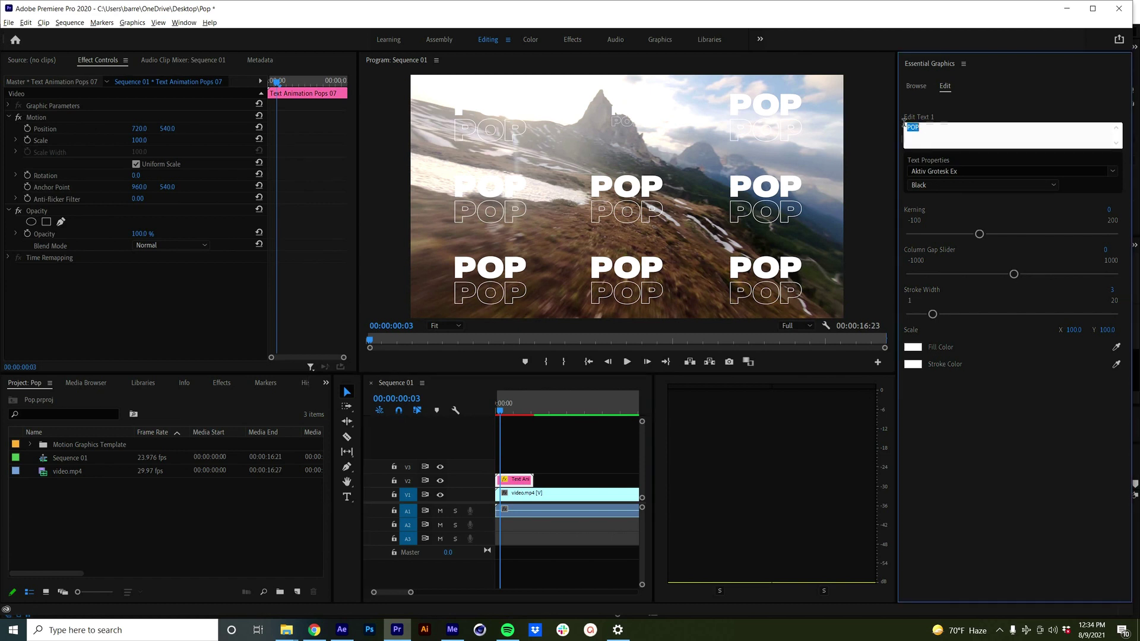
double_click(912, 126)
type("BAM")
left_click(989, 450)
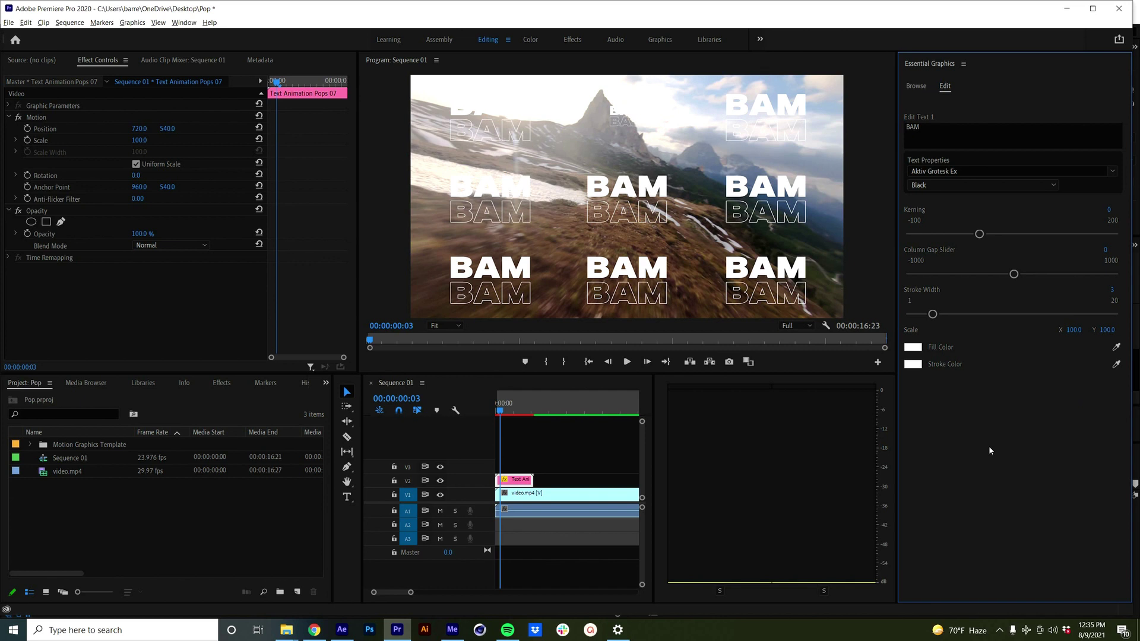
Change the title text to "LETS GO" and set its column gap to 212 so the repeated words no longer overlap.
double_click(913, 126)
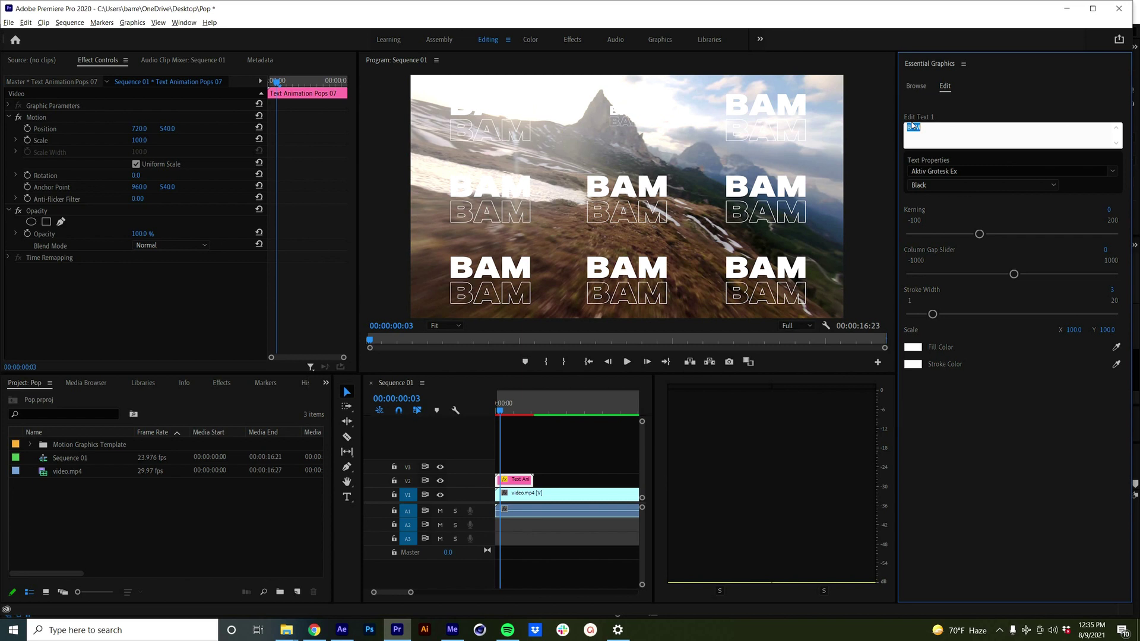
type("L")
key("BackSpace")
left_click(936, 310)
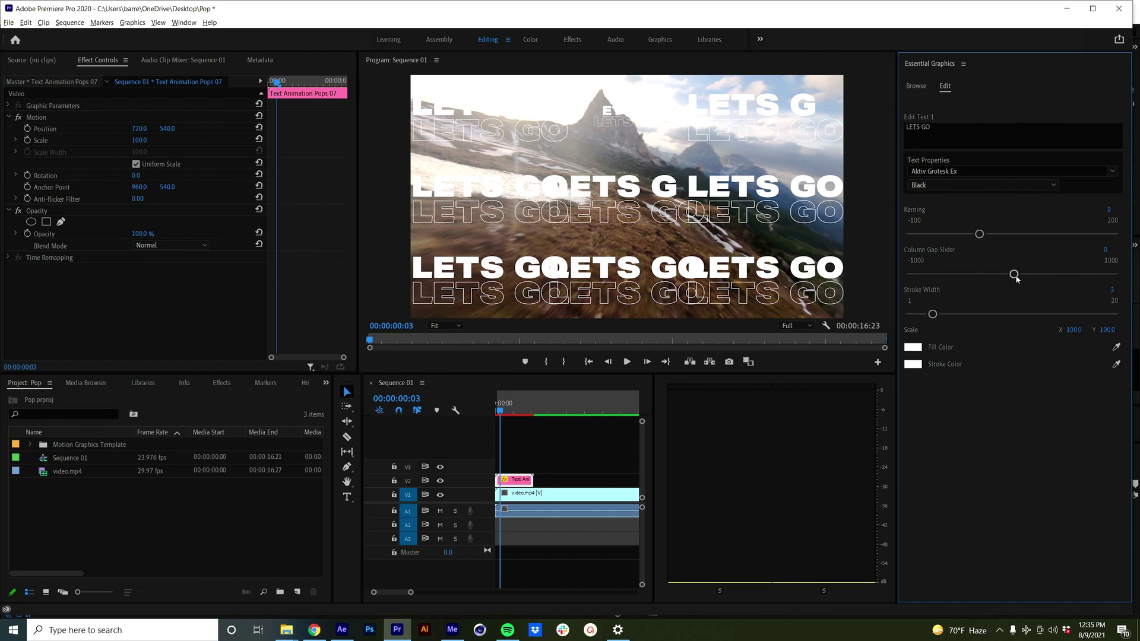
left_click_drag(1016, 278, 1042, 277)
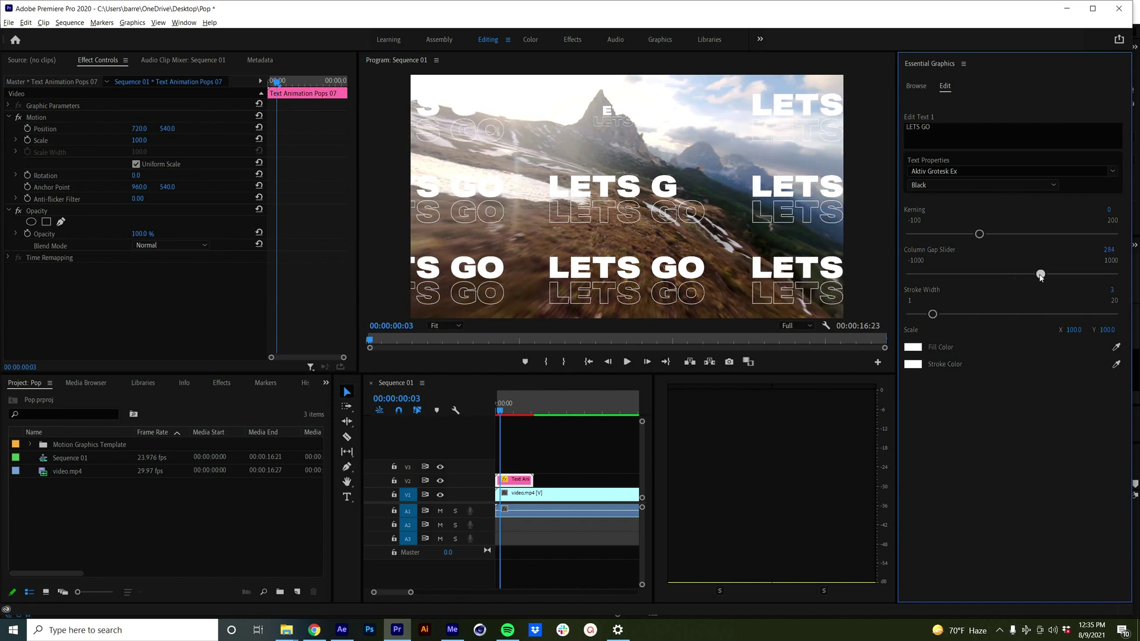
left_click_drag(1041, 277, 1033, 280)
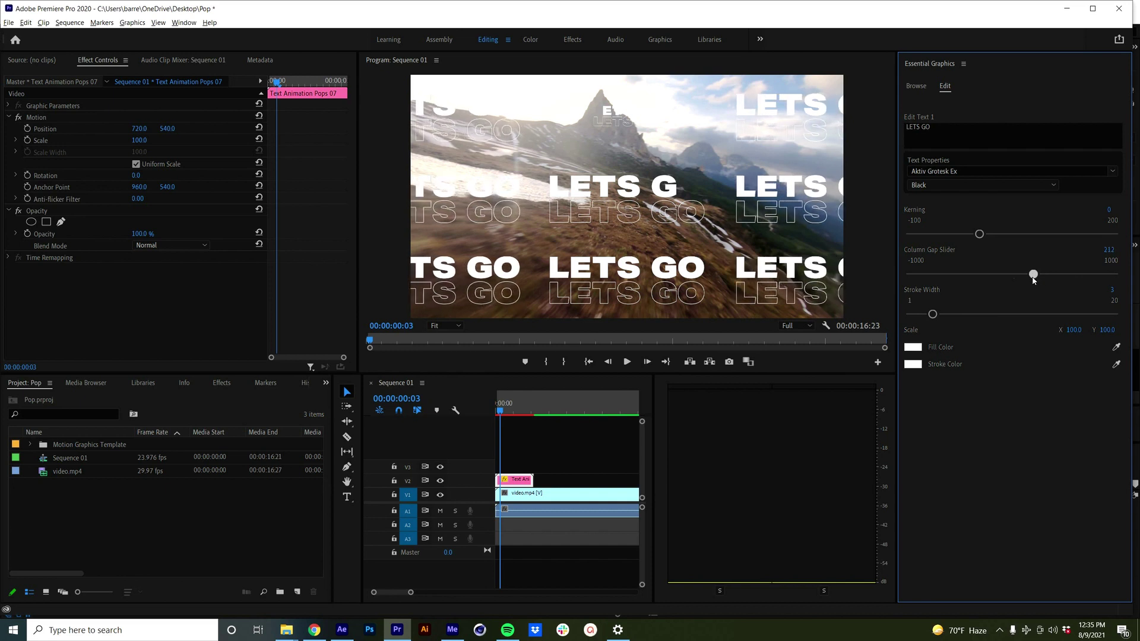
Render the sequence with the LETS GO title from in to out, play it, and return to the start.
left_click_drag(561, 536, 508, 482)
left_click(69, 22)
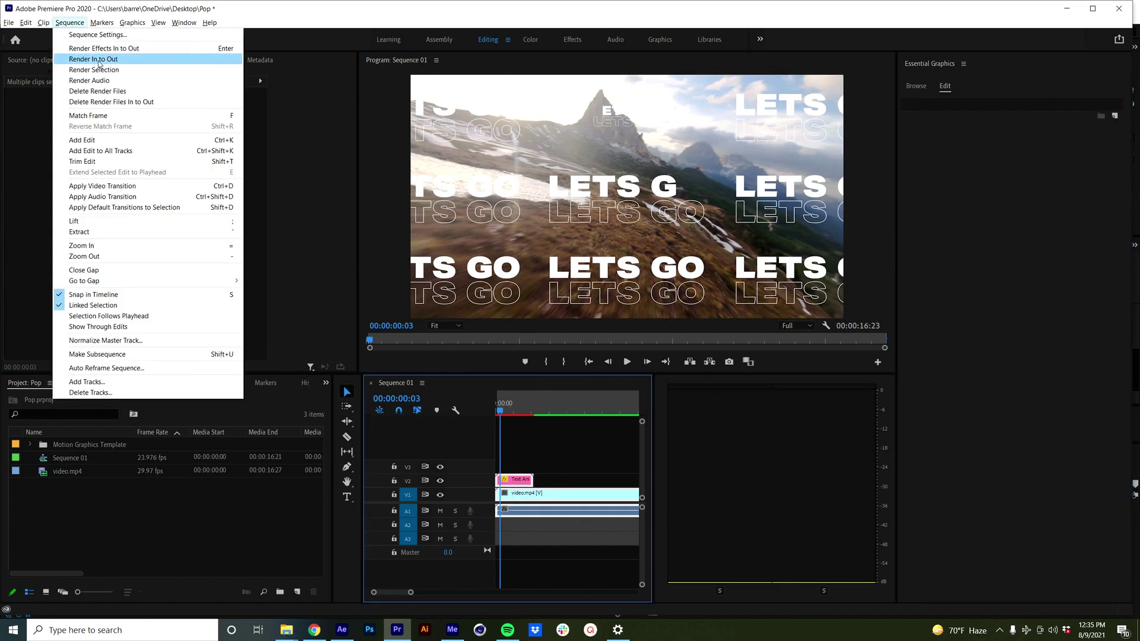
left_click(95, 56)
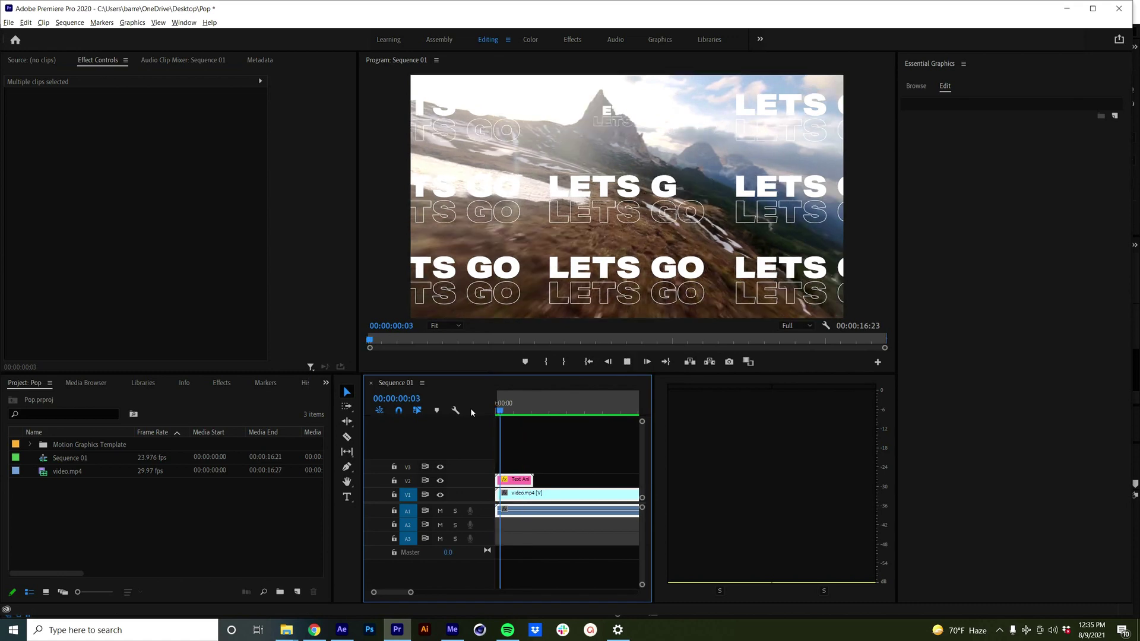
mouse_move(496, 404)
left_mouse_down()
mouse_move(539, 405)
mouse_move(484, 406)
left_mouse_up()
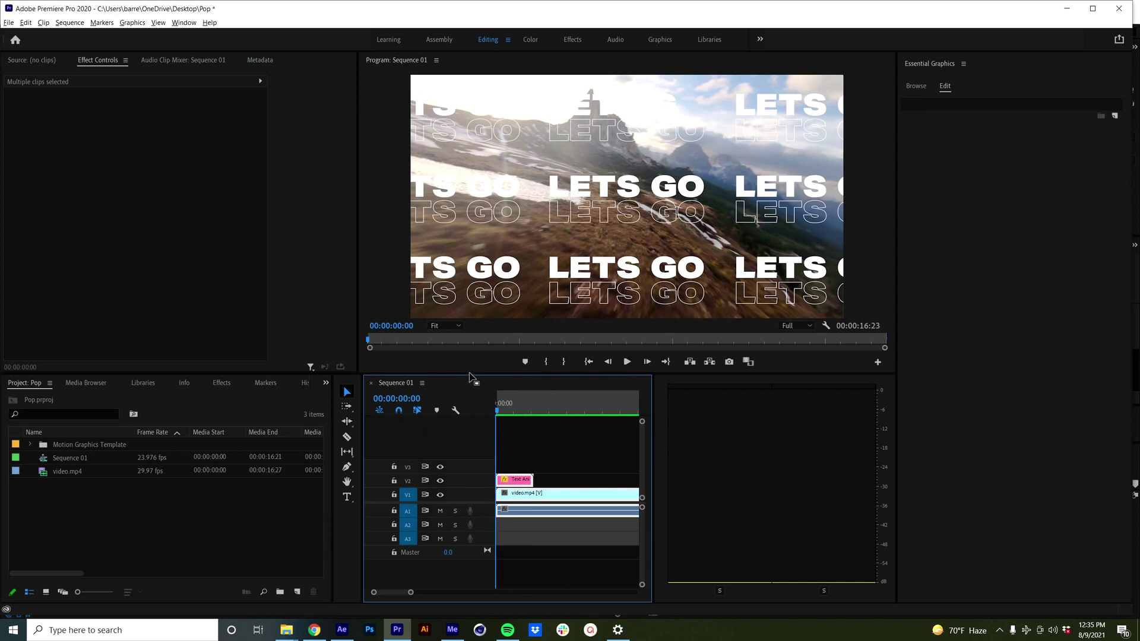
Delete the LETS GO title and place the Text Animation Pops 12 template on track V2 at the sequence start.
left_click(515, 479)
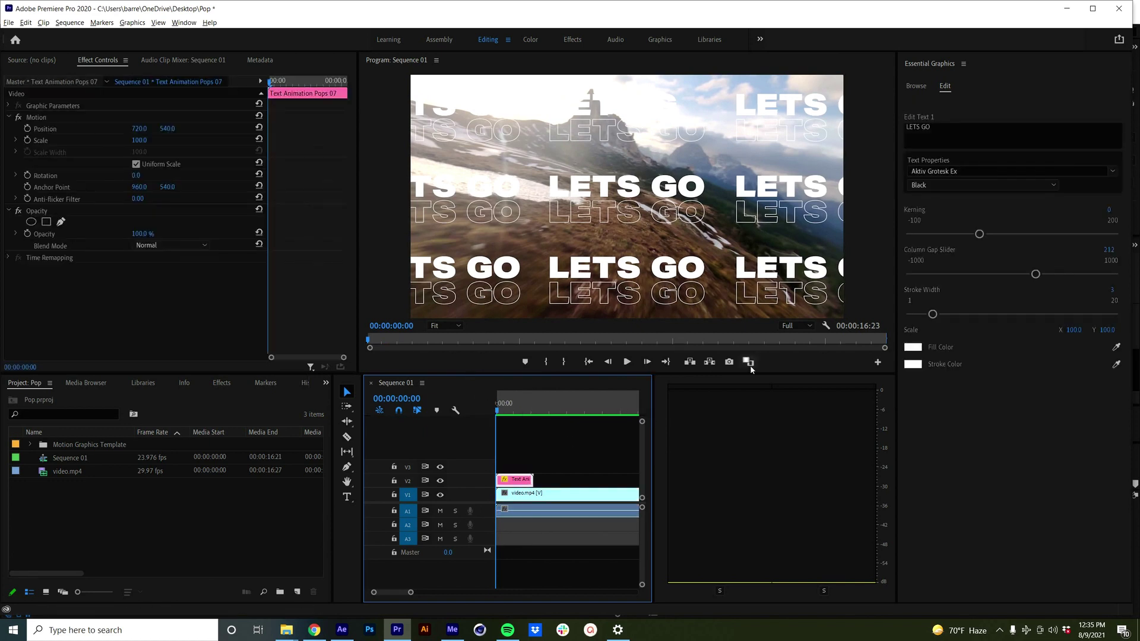
key("Delete")
left_click(906, 84)
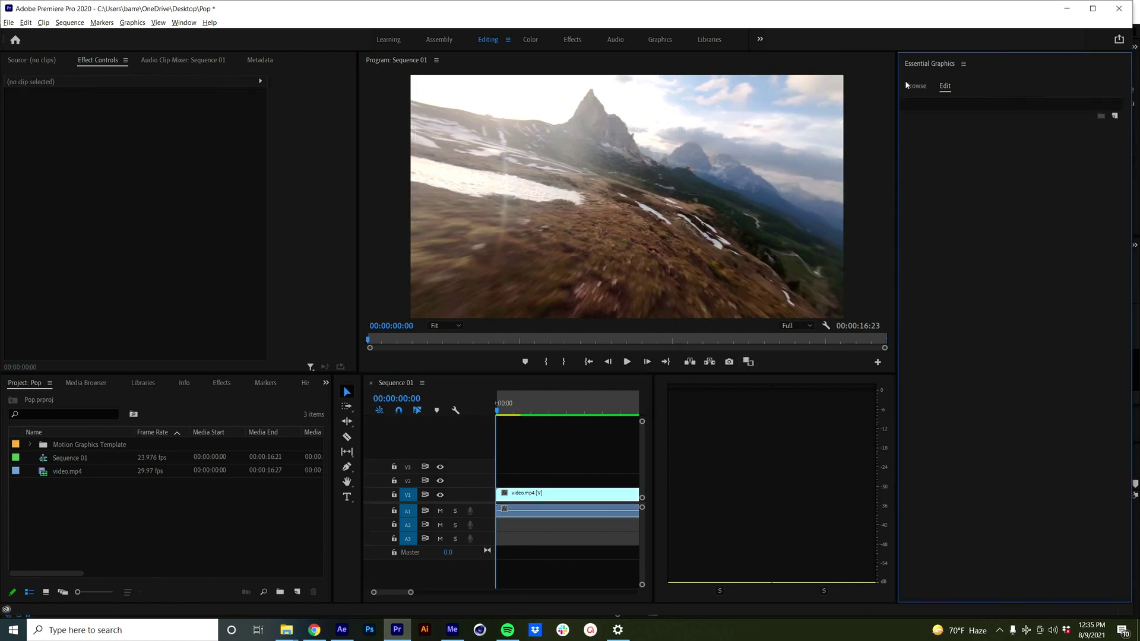
left_click(917, 88)
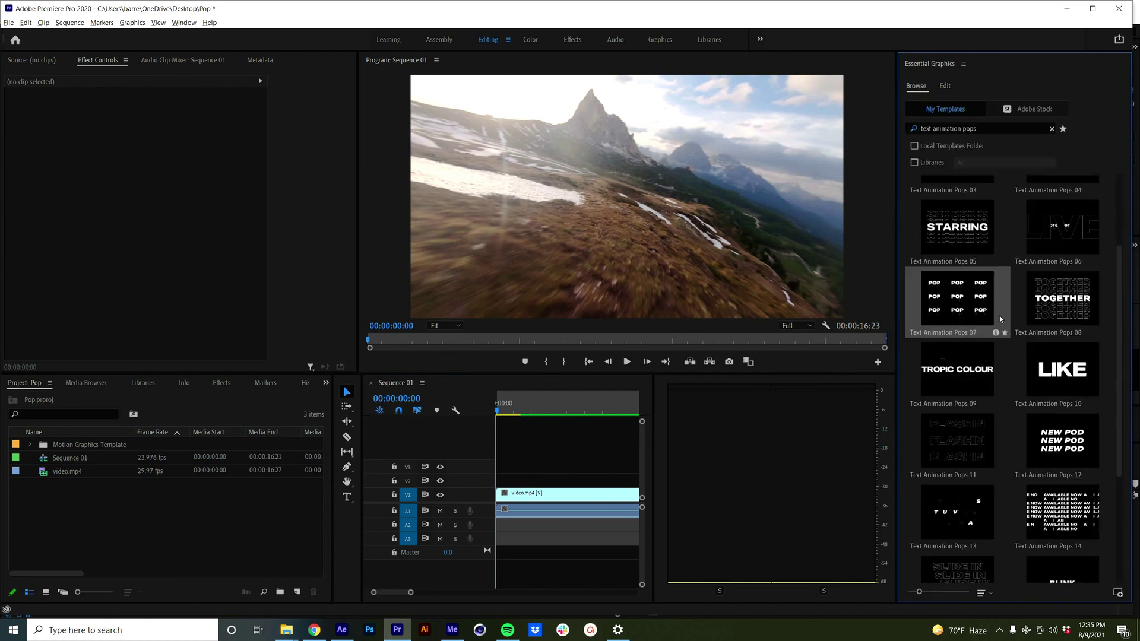
scroll(1001, 318, "down", 2)
left_click(1055, 388)
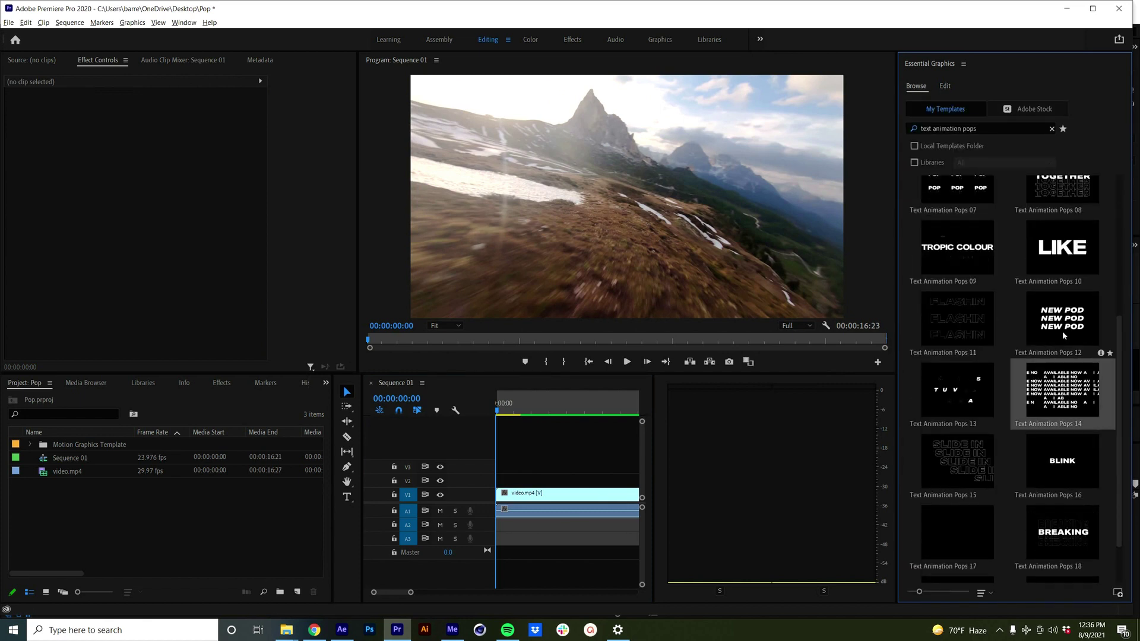
scroll(1051, 297, "down", 1)
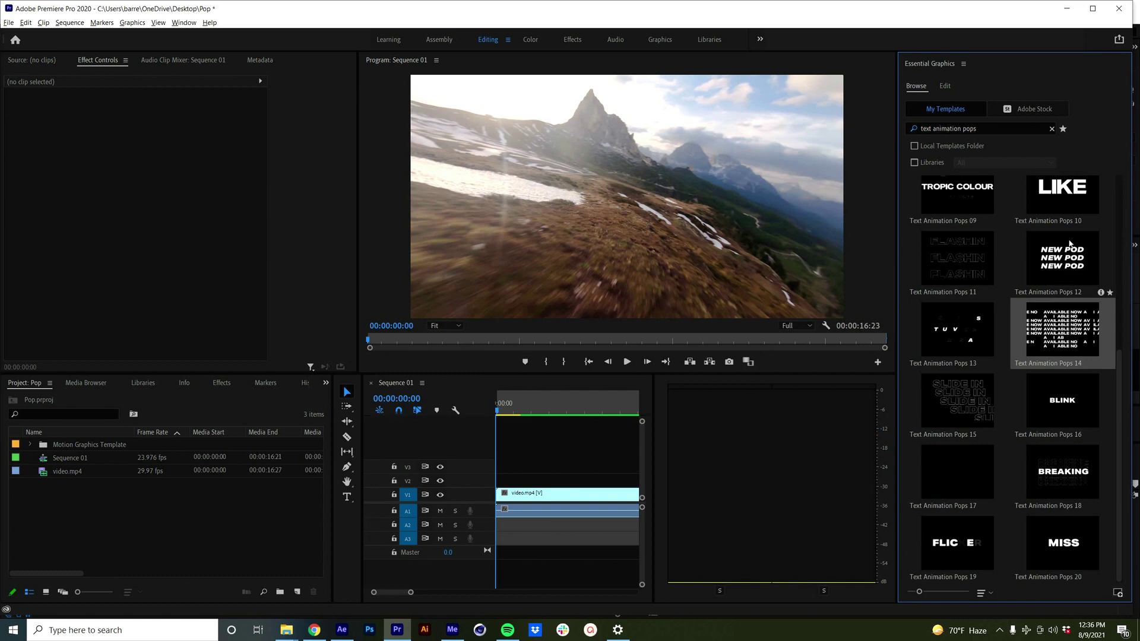
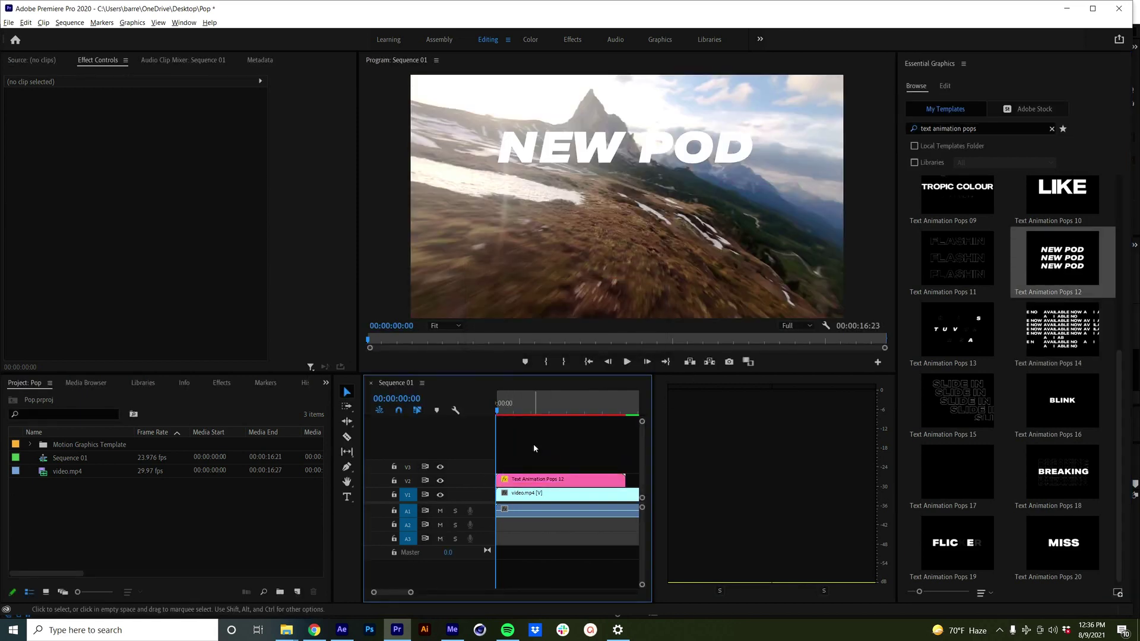
Render the sequence with the NEW POD title from in to out and play the animation.
left_click(533, 480)
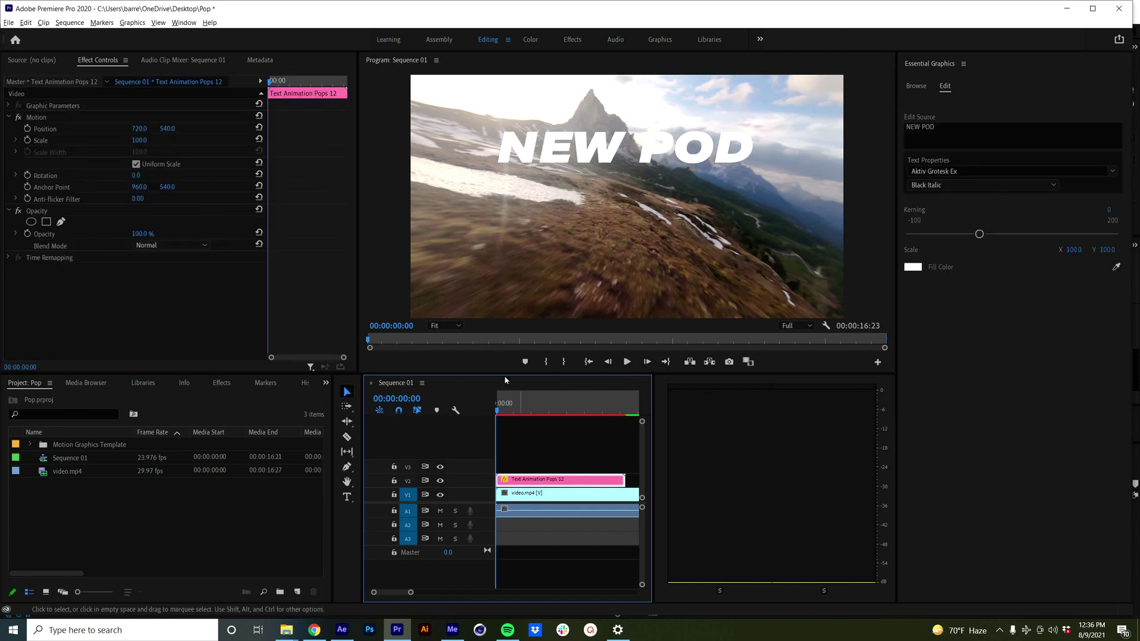
left_click_drag(542, 556, 498, 443)
left_click(77, 22)
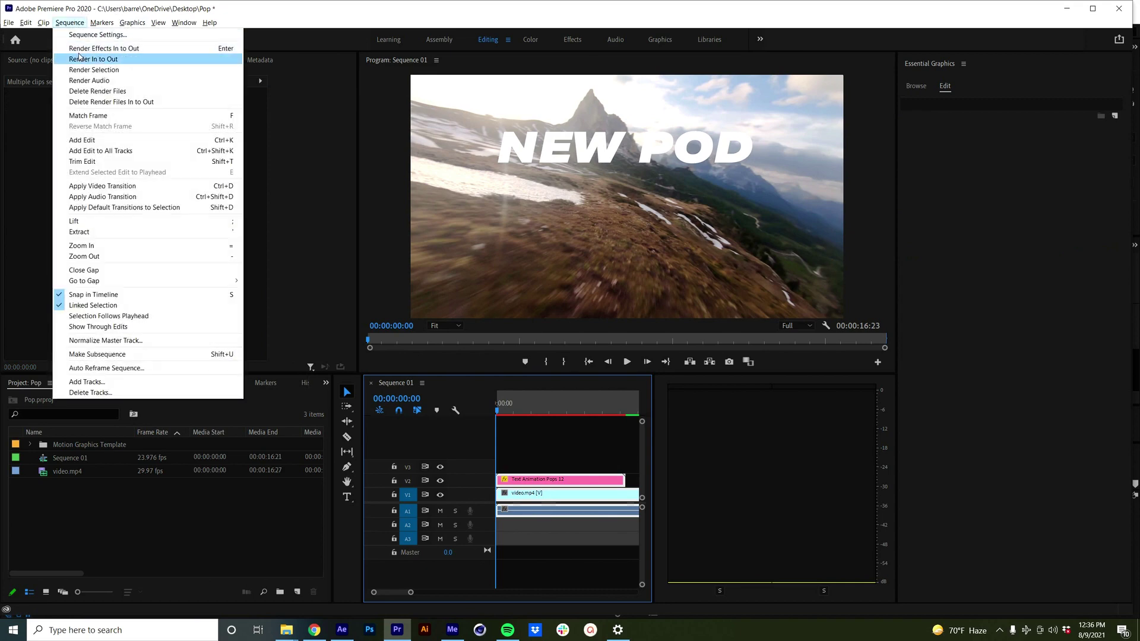
left_click(89, 56)
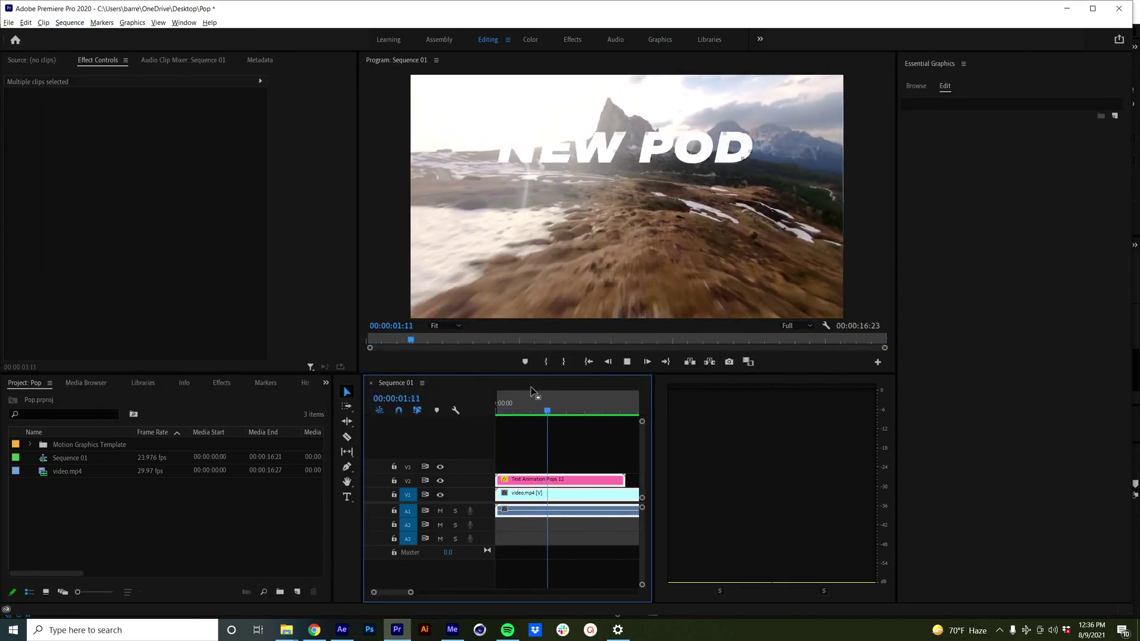
left_click(583, 452)
left_click(579, 479)
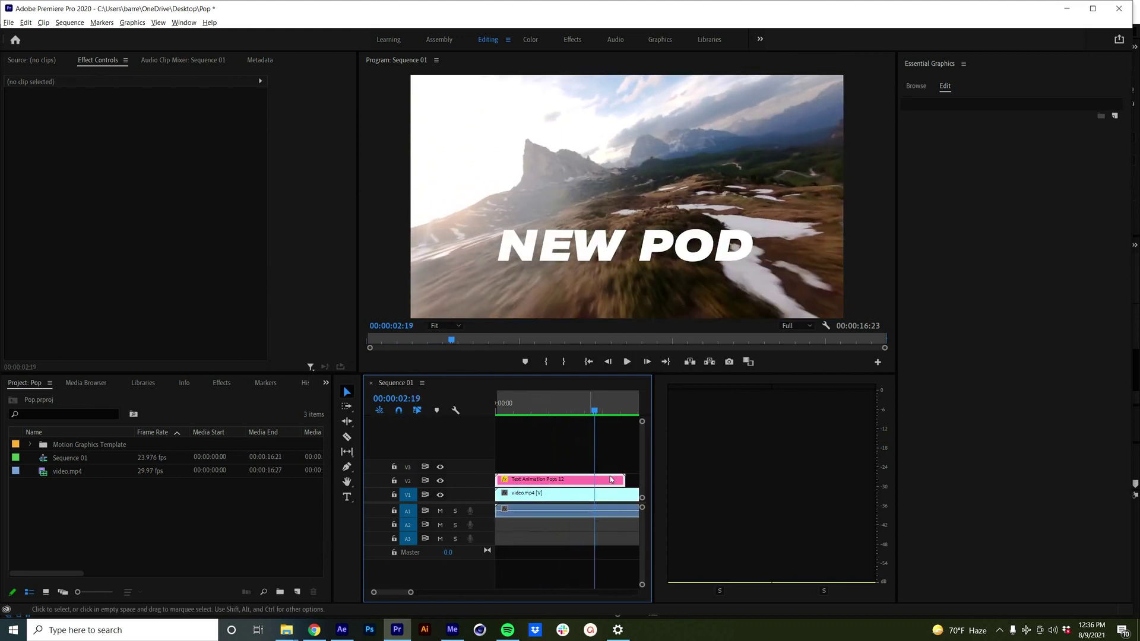
key("minus")
key("minus")
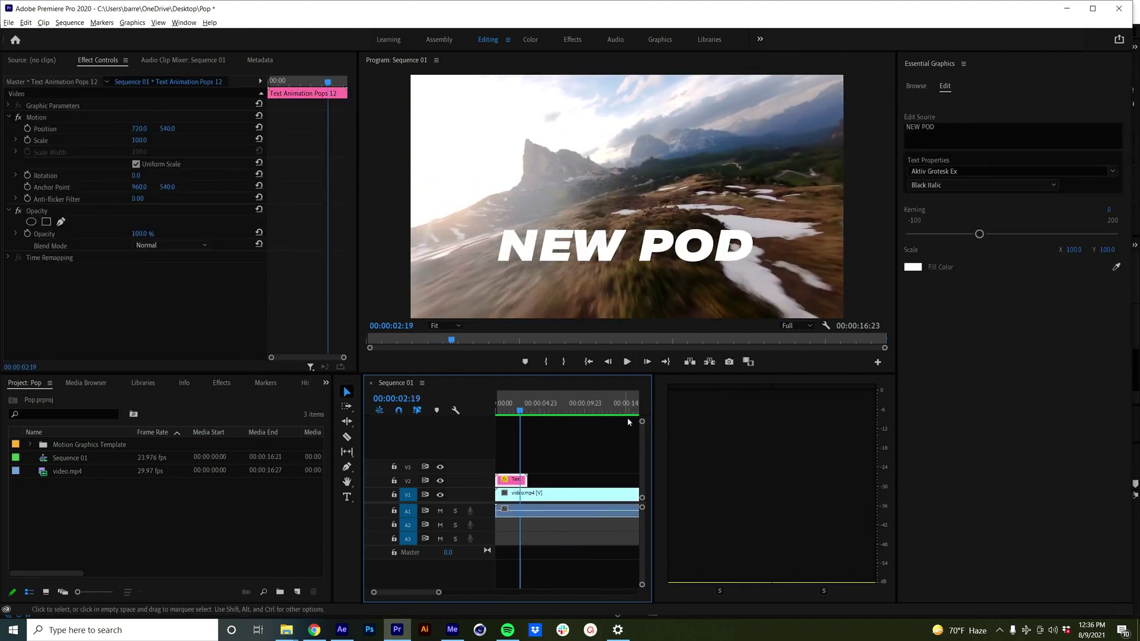
left_click(554, 407)
key("ctrl+v")
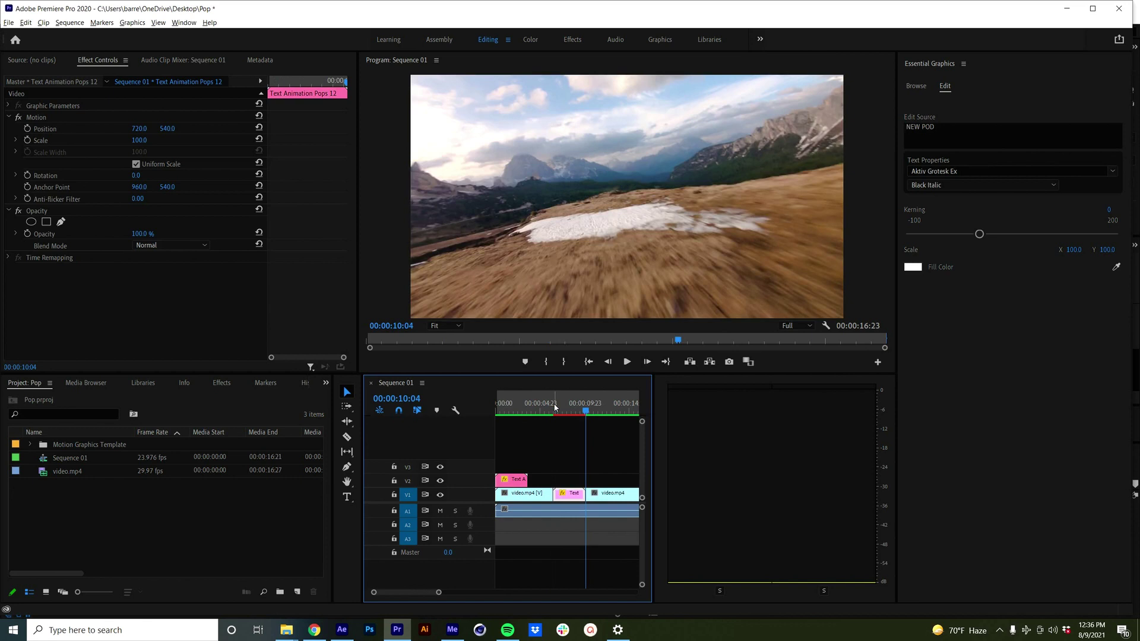
key("ctrl+z")
Duplicate the NEW POD title on track V2 so the copy directly follows the original.
left_click_drag(512, 485, 544, 482)
key("Home")
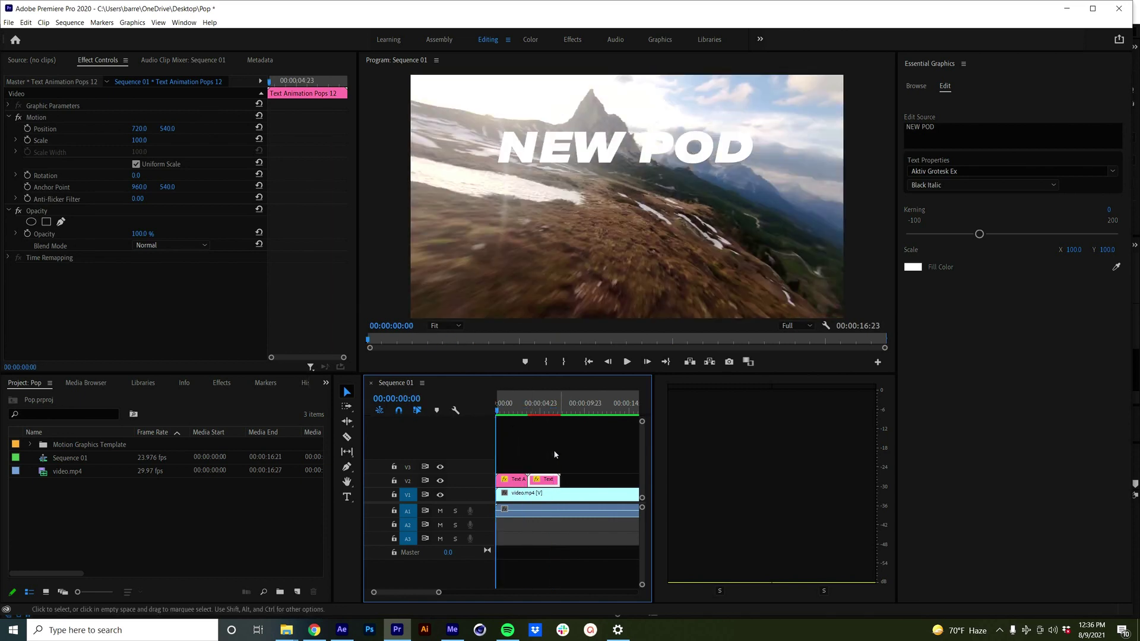
key("ctrl+a")
Set the sequence out point at 00:00:07:08, after the second NEW POD title, then render the selected clips and play them.
left_click_drag(573, 407, 560, 407)
left_click_drag(568, 541, 516, 455)
left_click(67, 34)
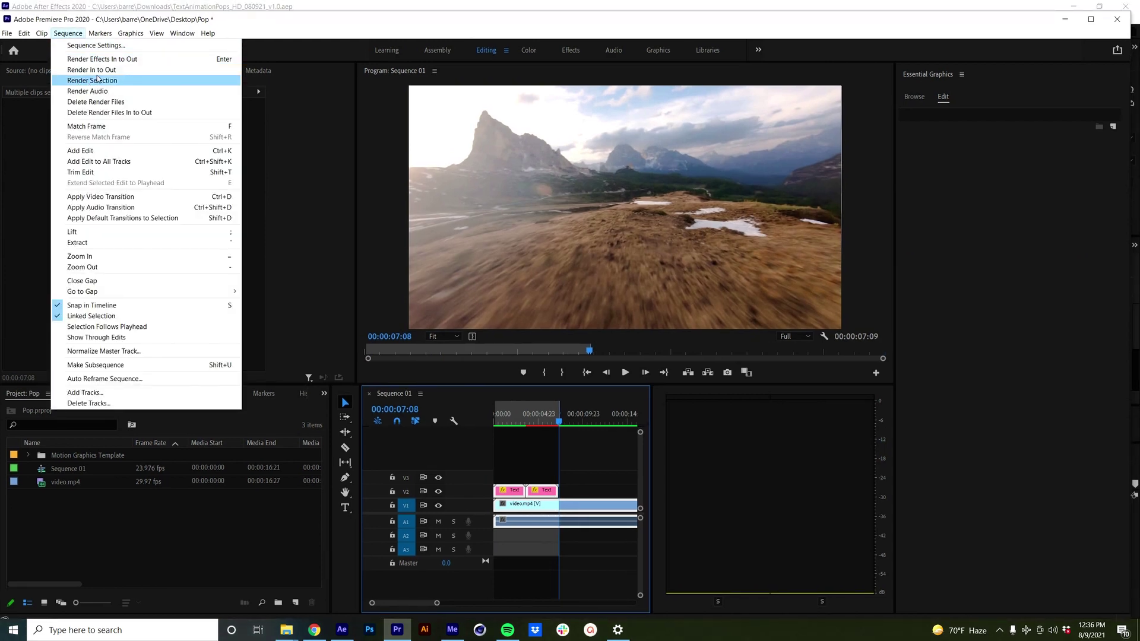
left_click(92, 80)
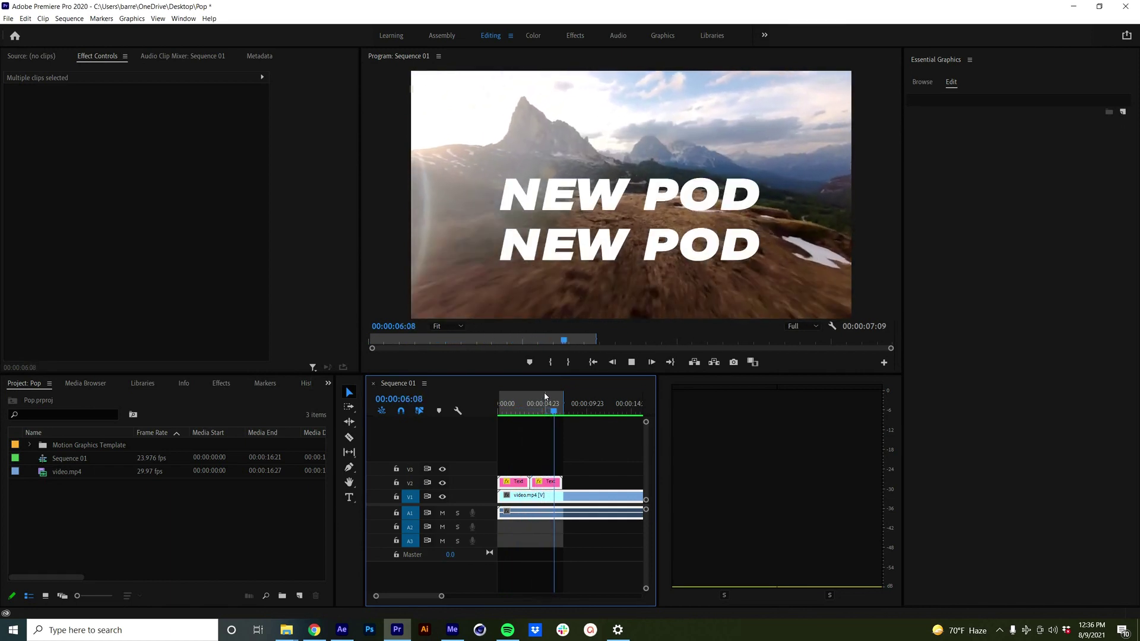
key("space")
Compare the two NEW POD title clips by viewing the frames at 00:00:02:12 and 00:00:05:10.
left_click(546, 455)
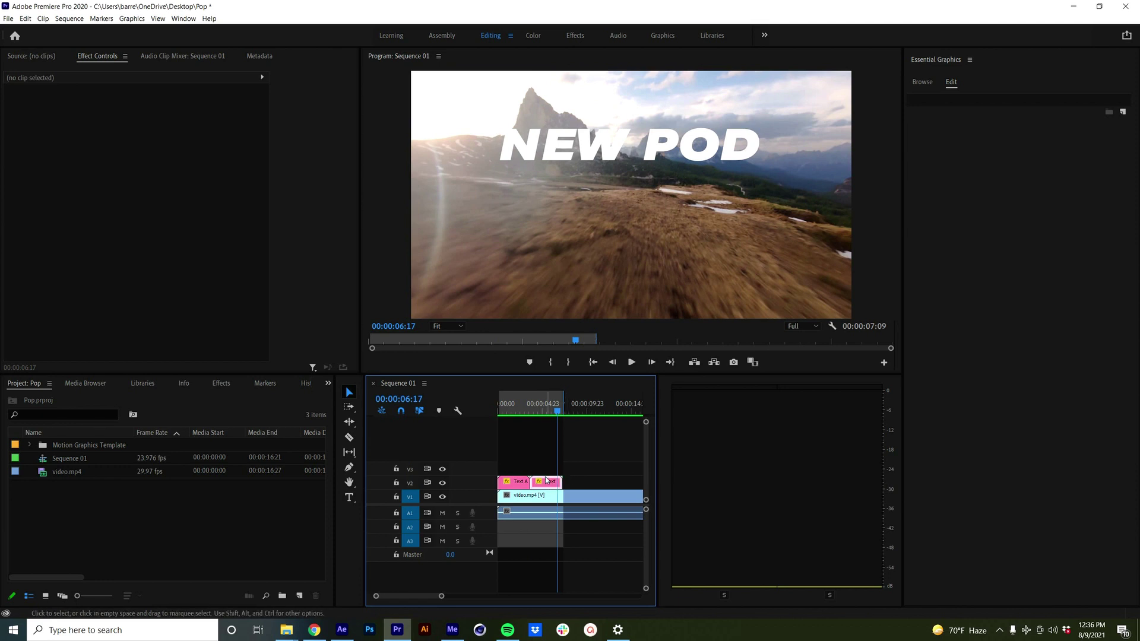
left_click(512, 478)
left_click(523, 482)
left_click_drag(514, 410, 520, 412)
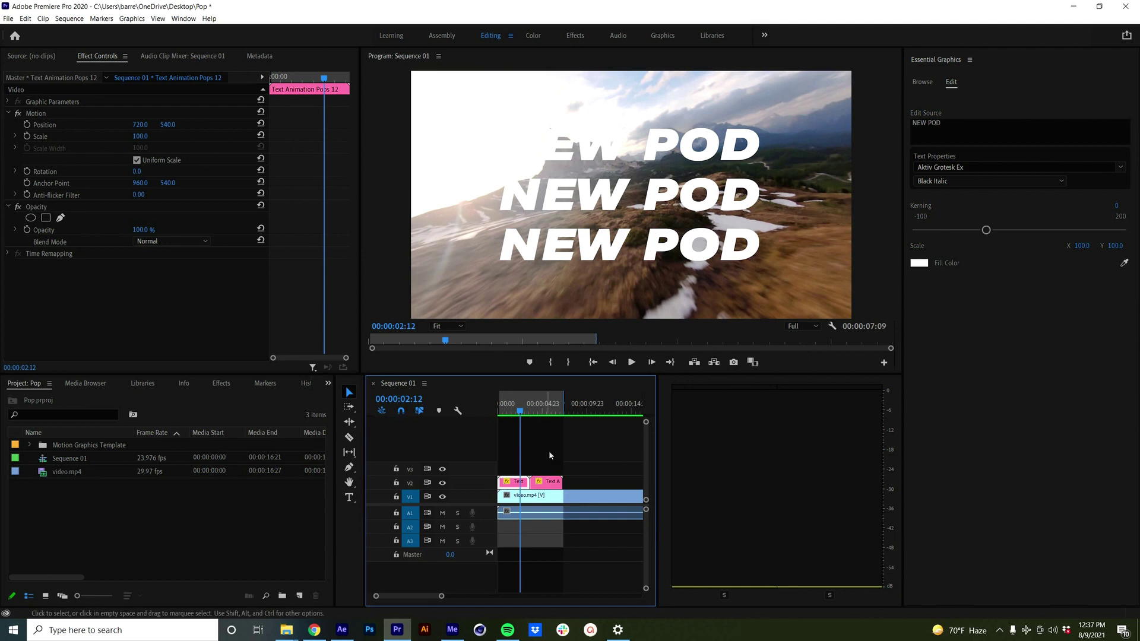
left_click(545, 411)
left_click(546, 482)
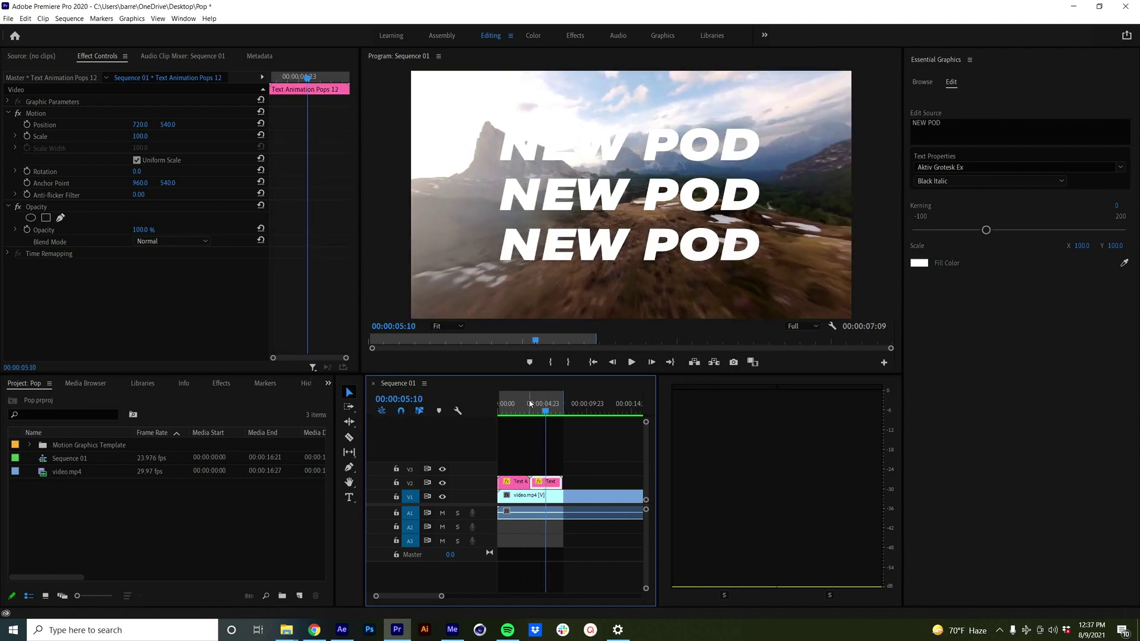
Delete both NEW POD titles and place the Text Animation Pops 13 template at the start of track V2.
left_click(923, 86)
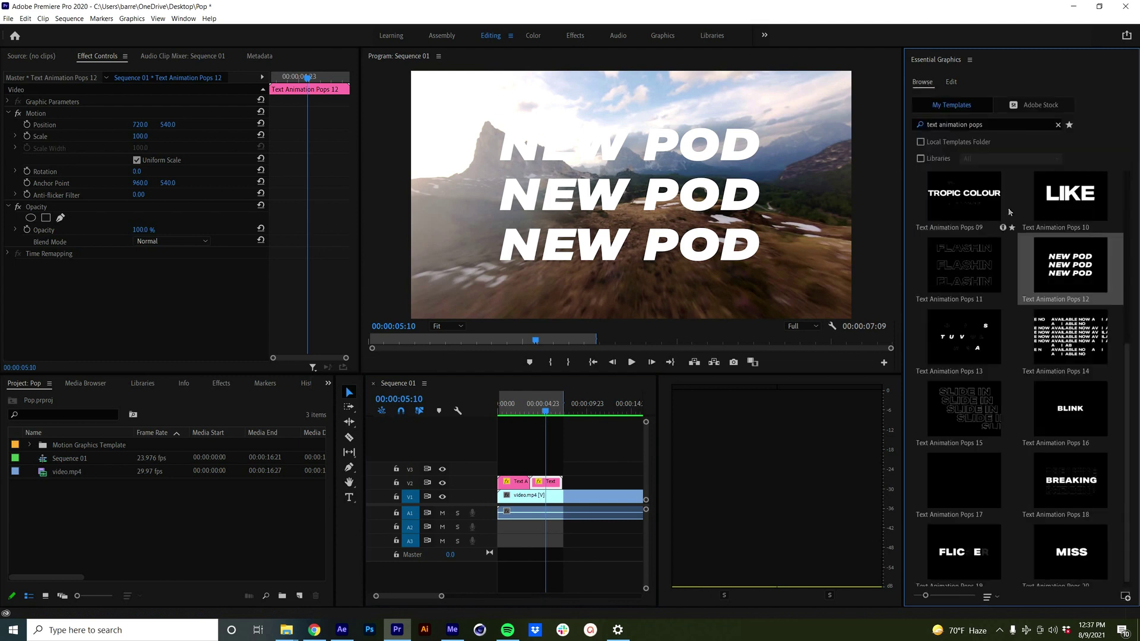
left_click_drag(609, 469, 508, 481)
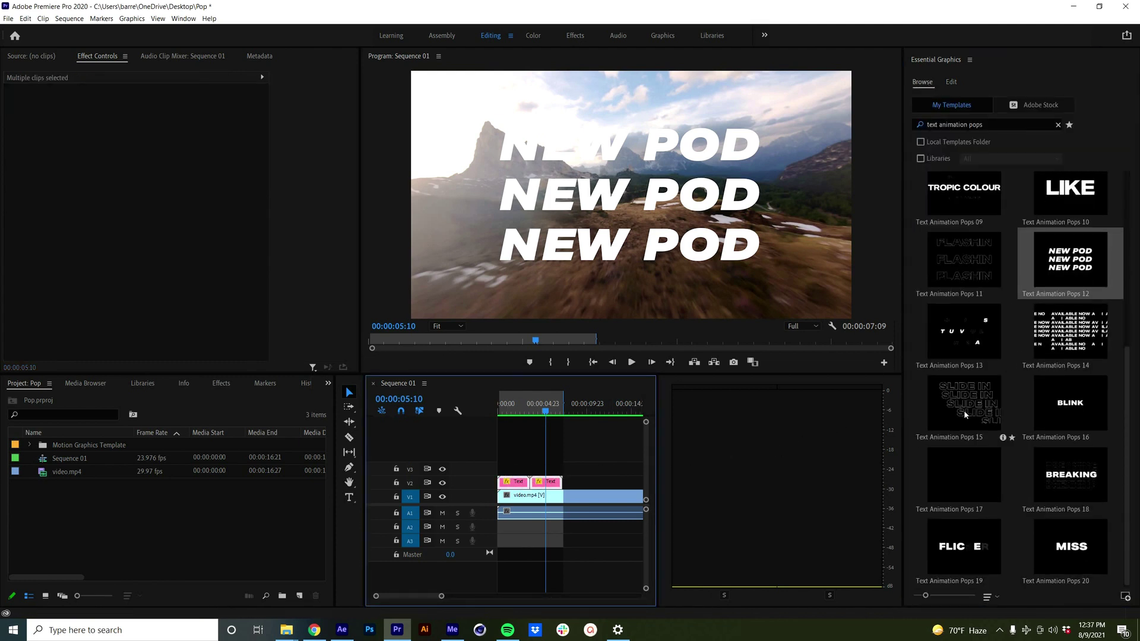
key("Delete")
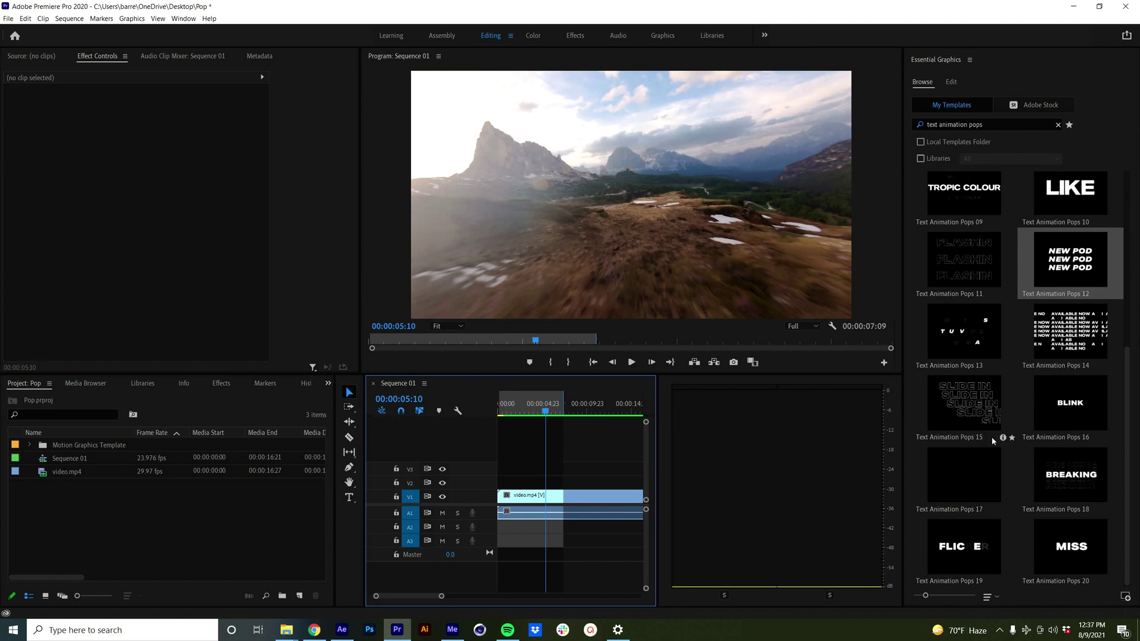
left_click_drag(974, 334, 494, 484)
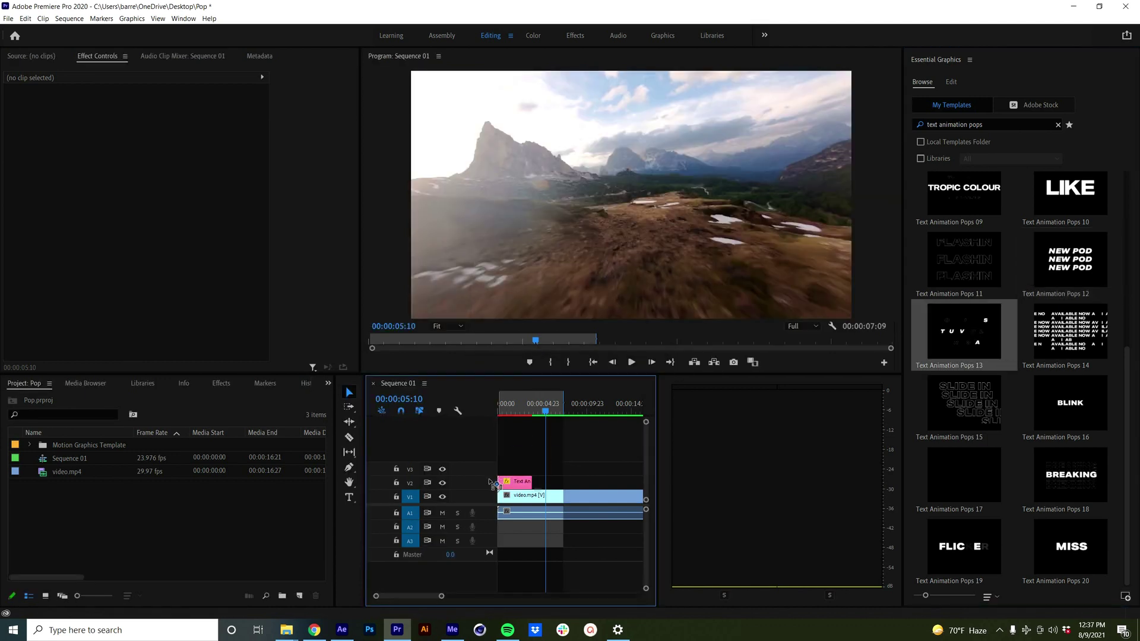
Change the color of the TOUR VISUALS title to red, with the playhead at 00:00:01:03.
left_click(508, 408)
left_click(522, 481)
left_click(920, 245)
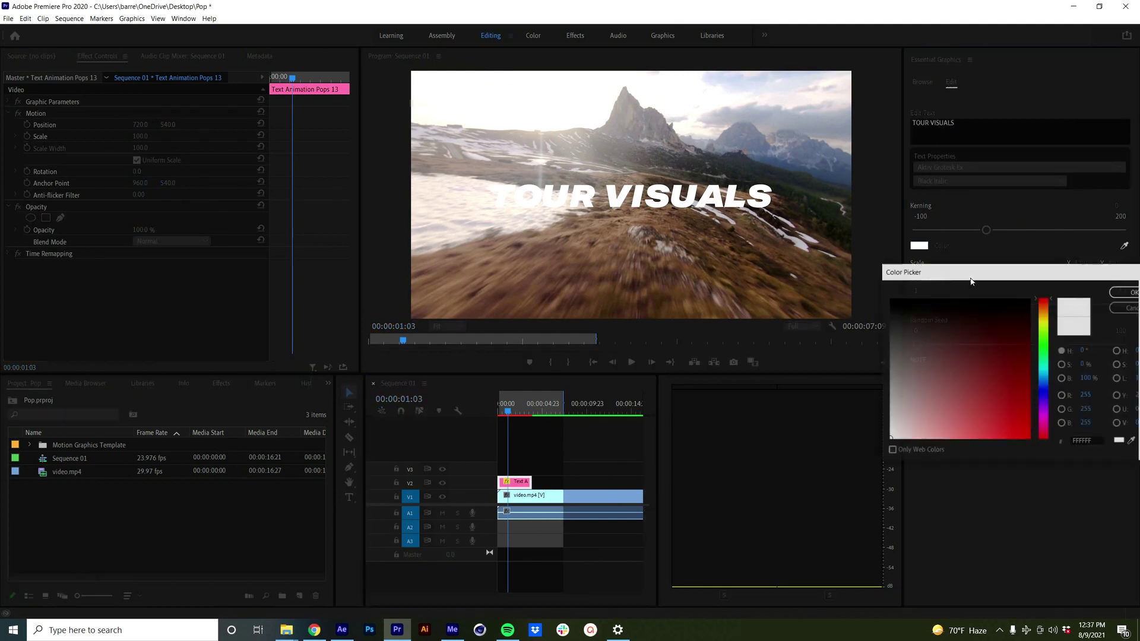
left_click(1028, 302)
left_click(1124, 292)
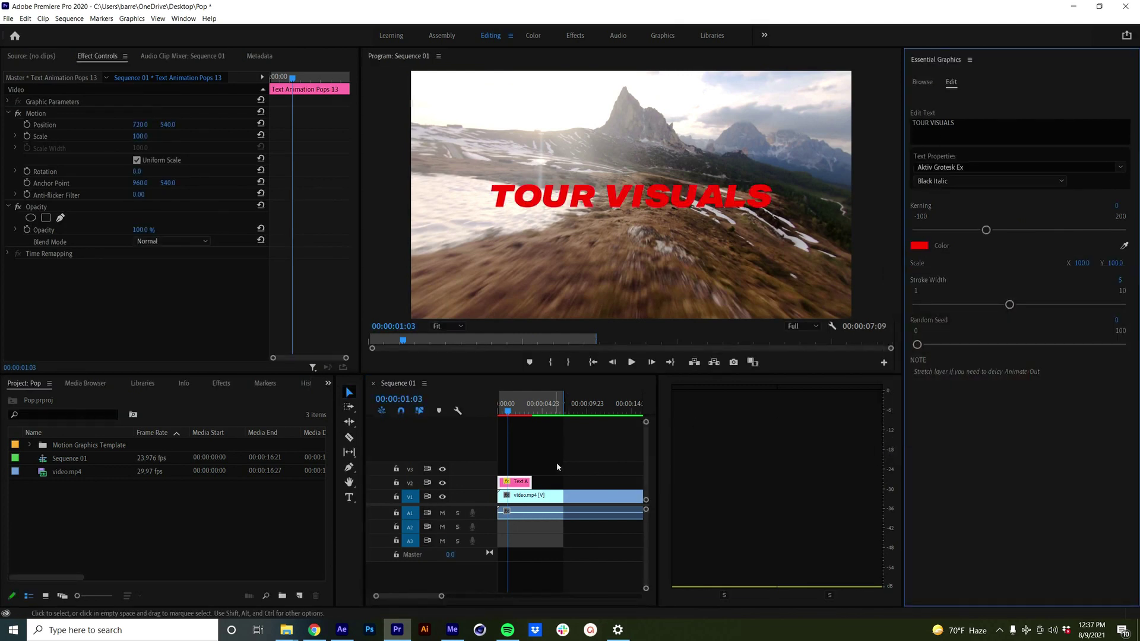
Select the title together with the video clip and render the selection.
left_click_drag(544, 472, 502, 518)
left_click(70, 18)
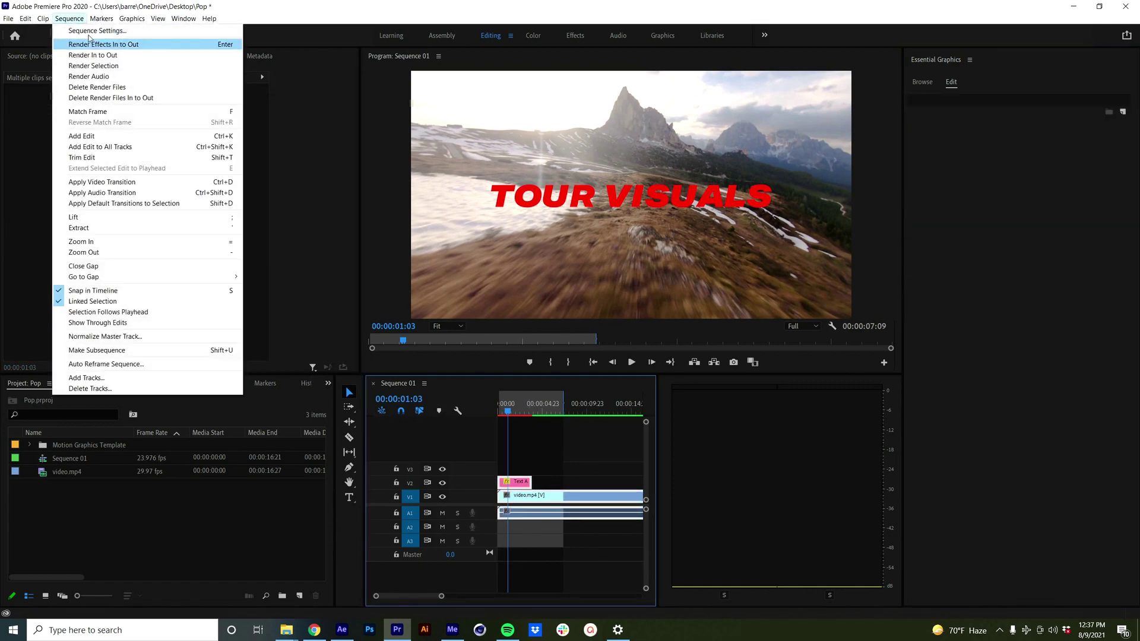
left_click(93, 66)
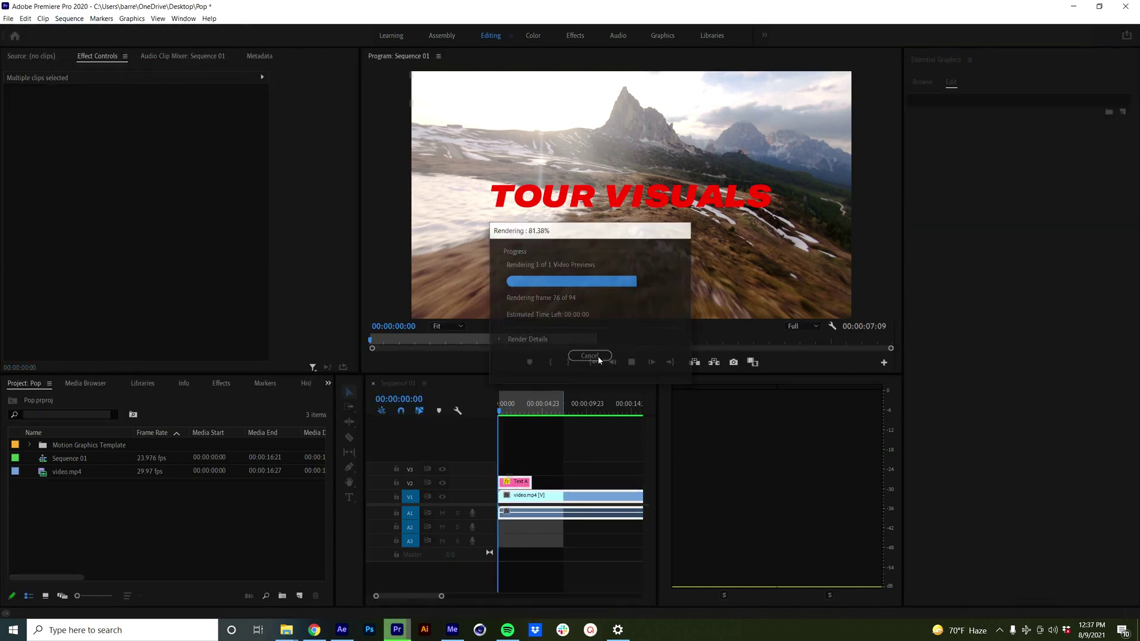
Examine the red TOUR VISUALS title at 00:00:01:18 and the next three frames, then replay the animation from the sequence start.
left_click(513, 402)
left_click(514, 398)
left_click(543, 460)
left_click(515, 482)
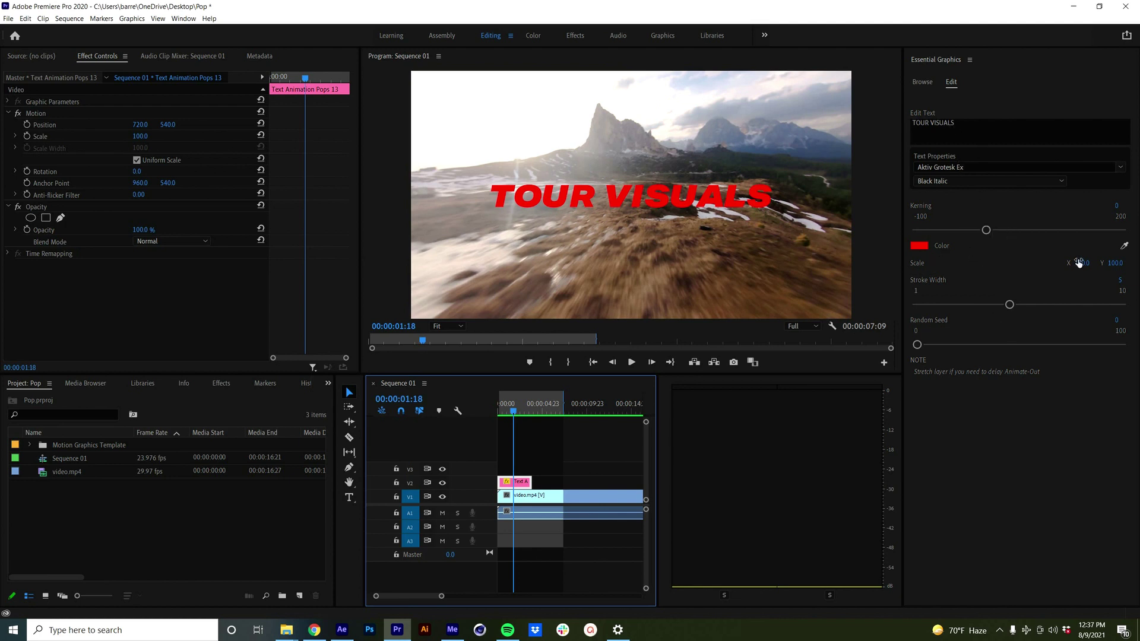
key("Right")
key("Right")
key("Right")
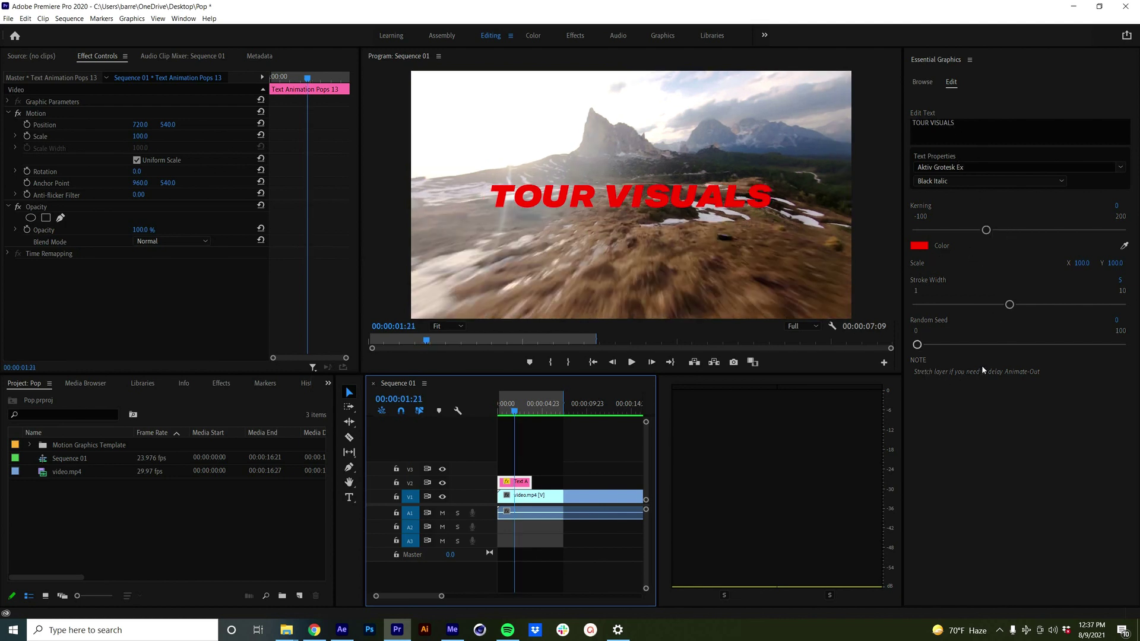
left_click(498, 405)
key("space")
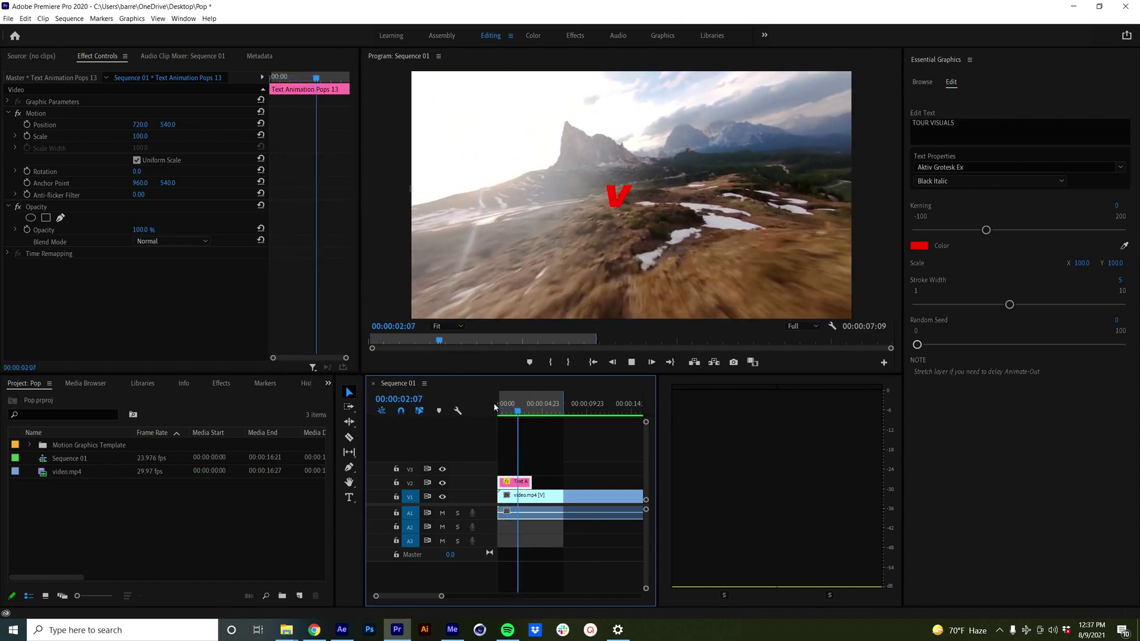
Trim the end of the TOUR VISUALS title to make it shorter than its default length and play it back.
left_click(506, 408)
left_click_drag(535, 480, 520, 482)
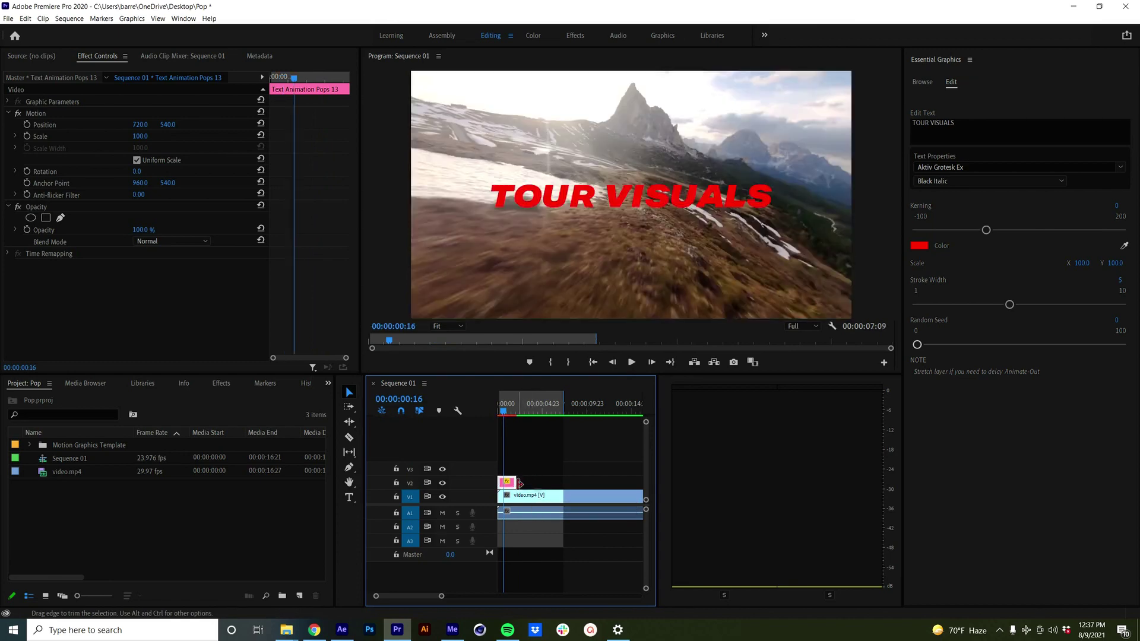
key("space")
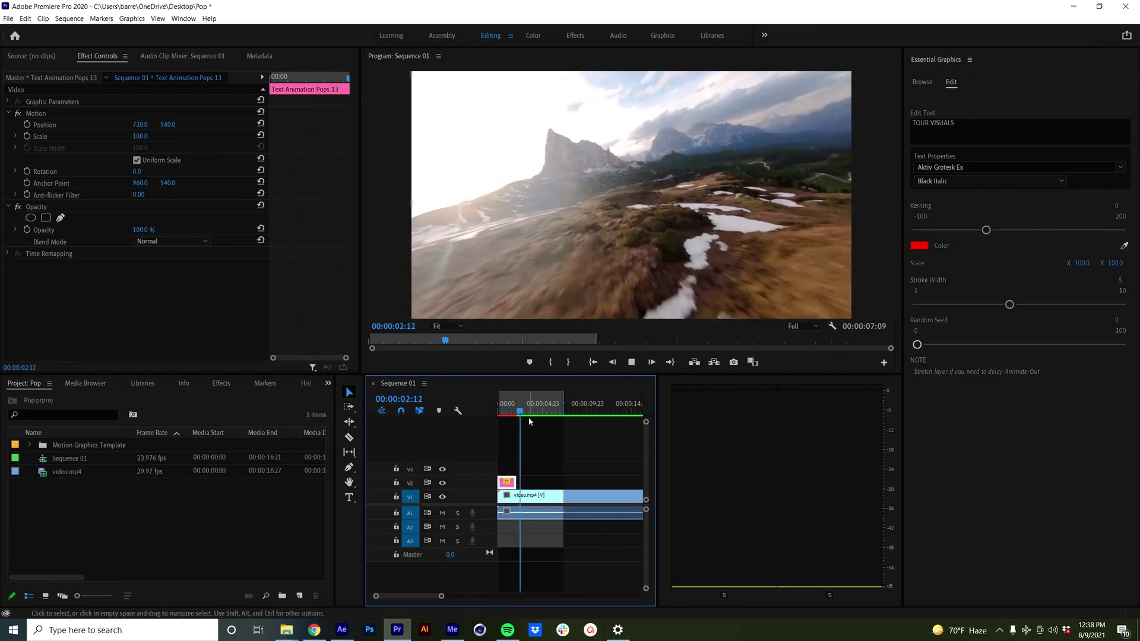
key("space")
Render the sequence with the shortened TOUR VISUALS title from in to out and play it.
key("Home")
key("ctrl+a")
left_click(68, 18)
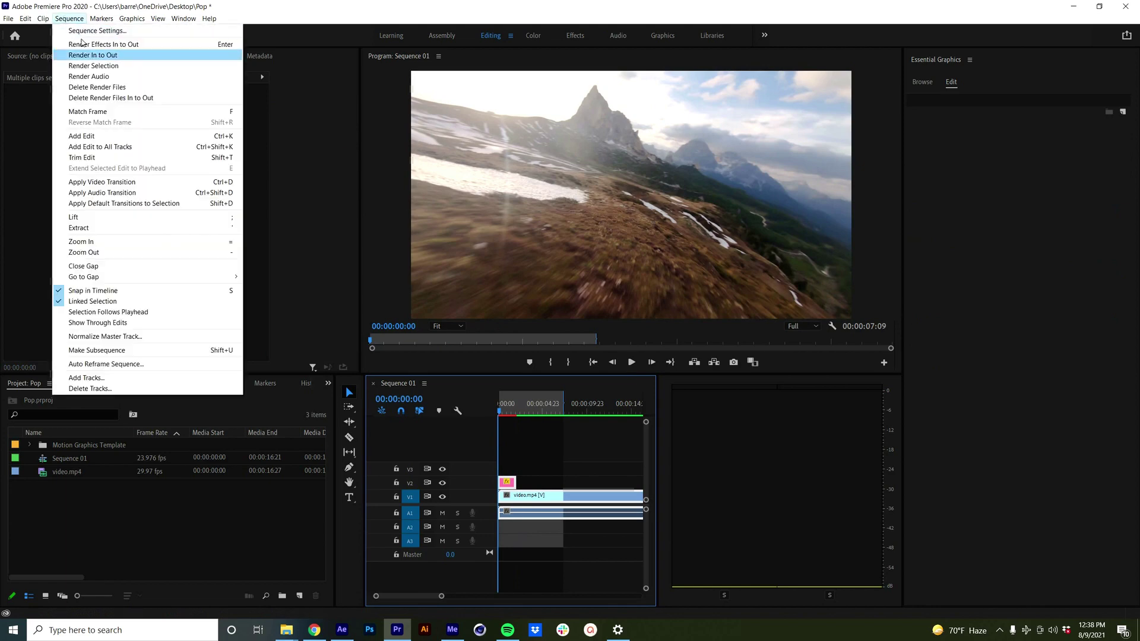
left_click(121, 55)
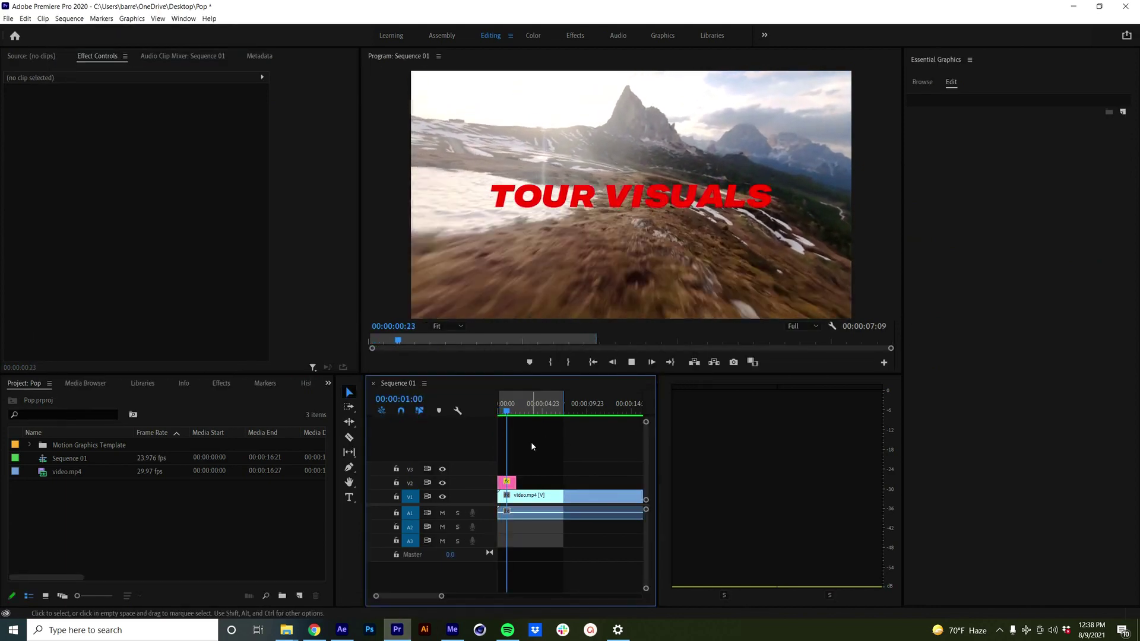
key("space")
Extend the end of the TOUR VISUALS title well past the sequence out point, then render in to out and play it.
left_click_drag(532, 481, 610, 482)
left_click_drag(555, 523, 513, 455)
left_click(70, 19)
left_click(89, 55)
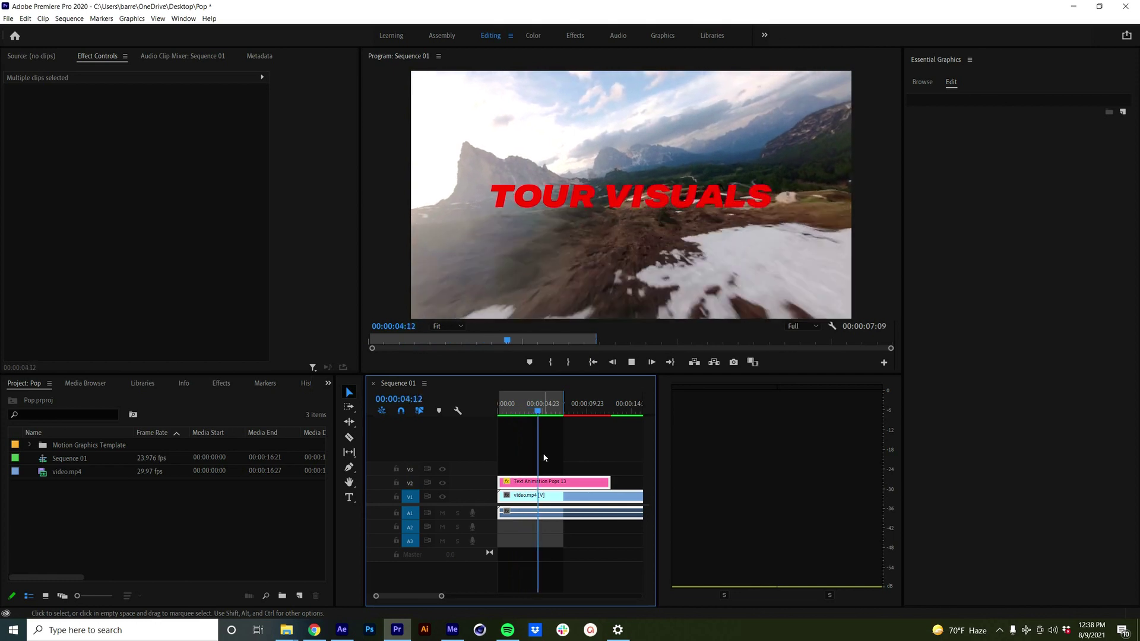
left_click(543, 448)
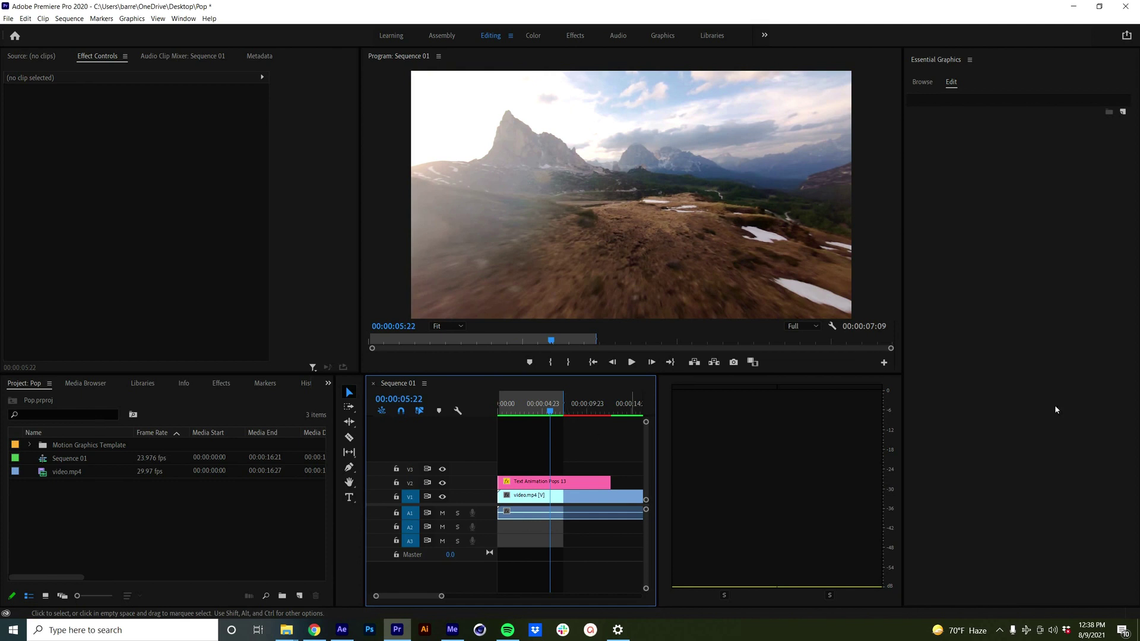
Show the Text Animation Pops templates in the motion graphics library again.
left_click(925, 87)
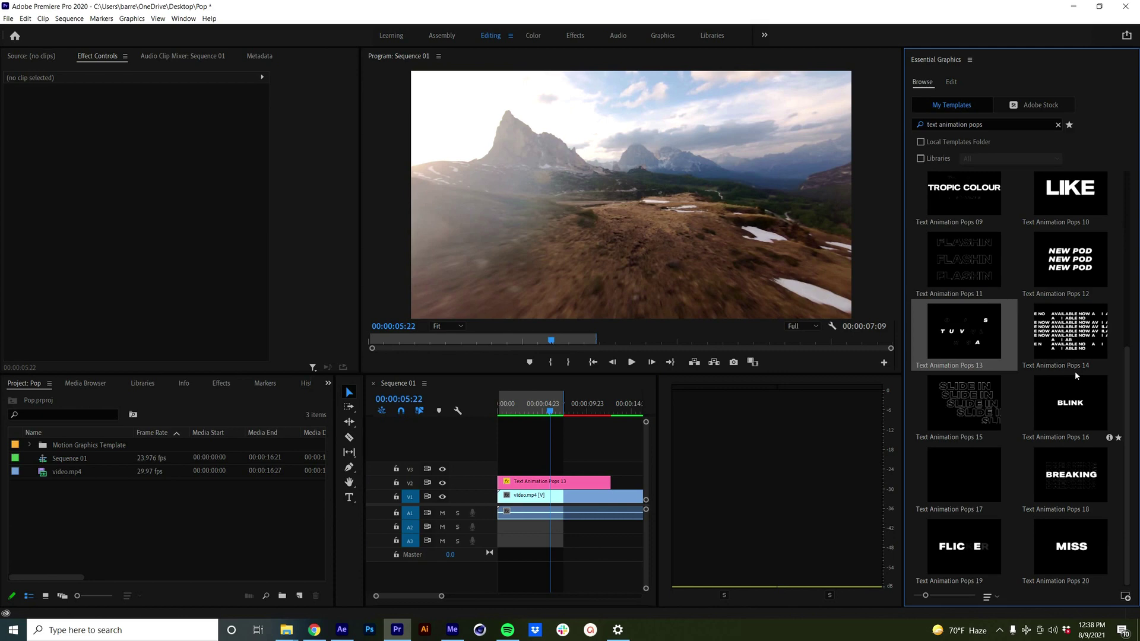
mouse_move(1075, 373)
Switch to After Effects and open composition 01 from the 01- Text Animation Pops folder.
key("alt+Tab")
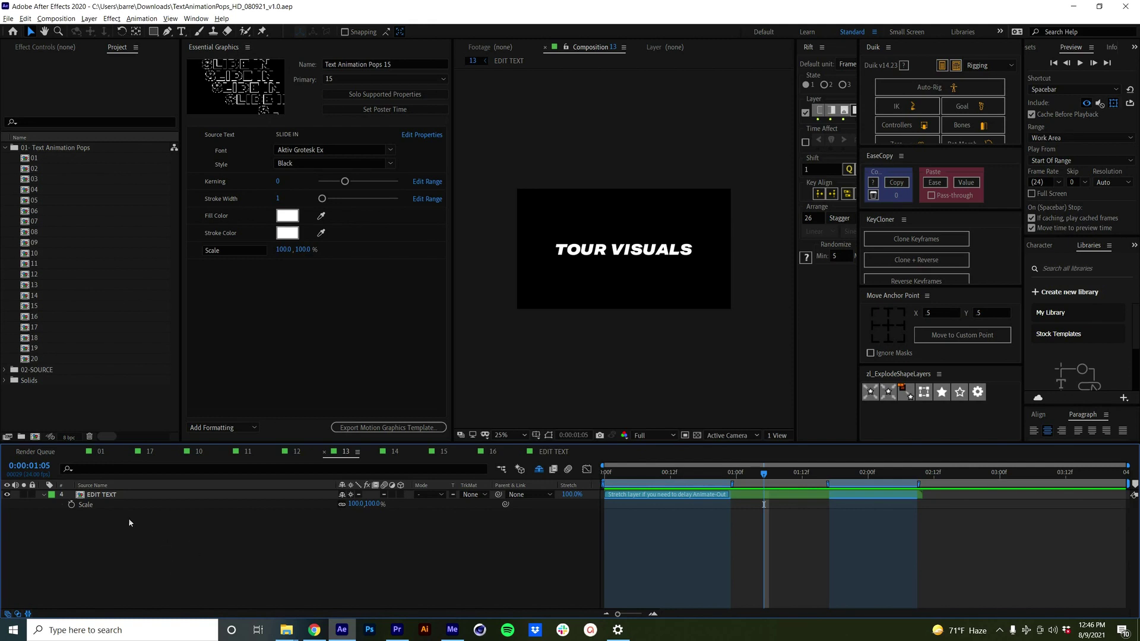
left_click(44, 495)
left_click(36, 48)
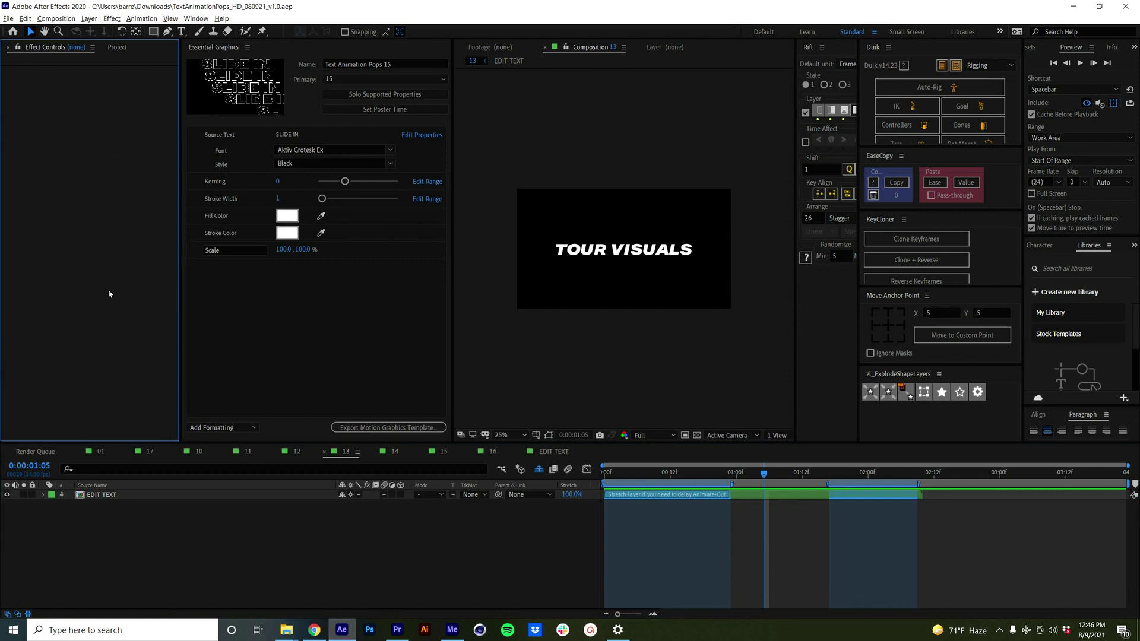
key("ctrl+0")
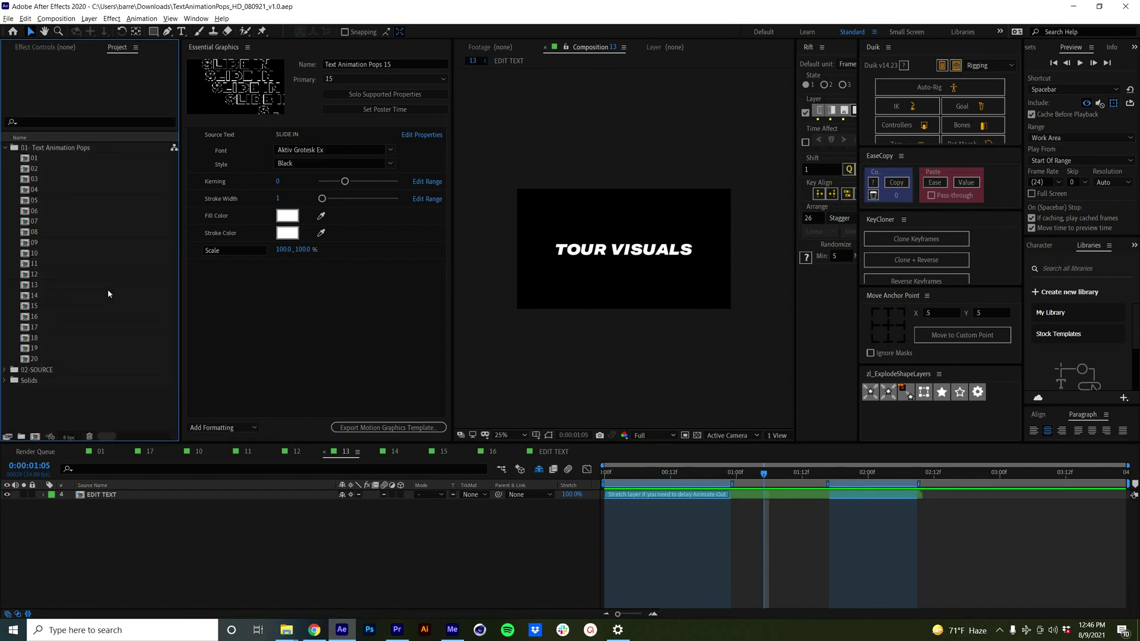
double_click(34, 158)
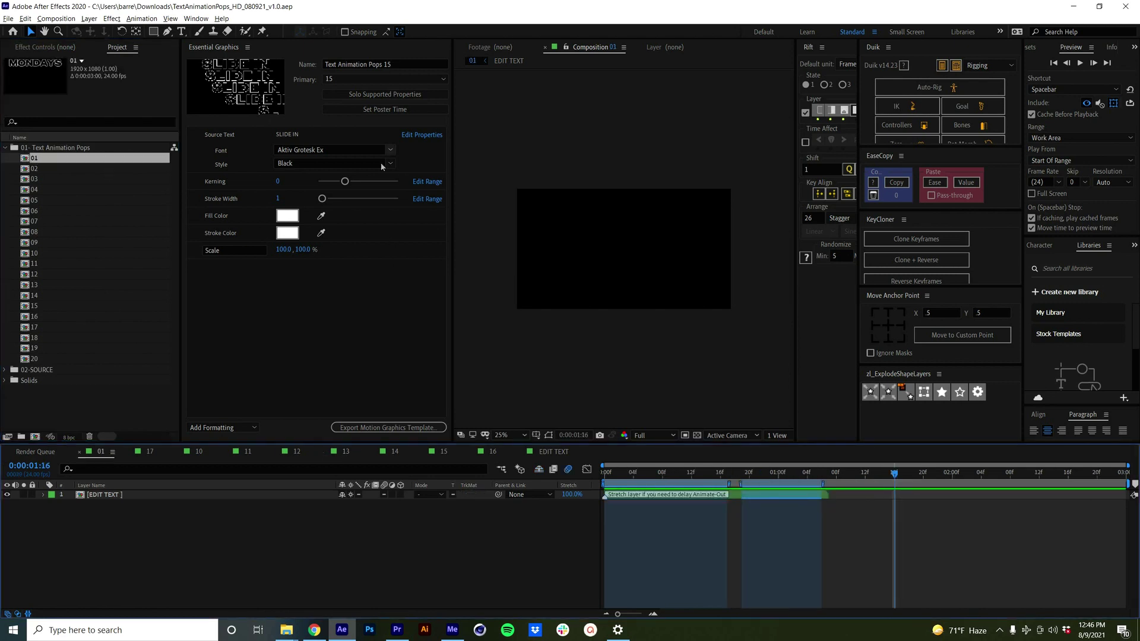
Make composition 01 the primary composition for Essential Graphics and preview its MONDAYS animation.
left_click(382, 80)
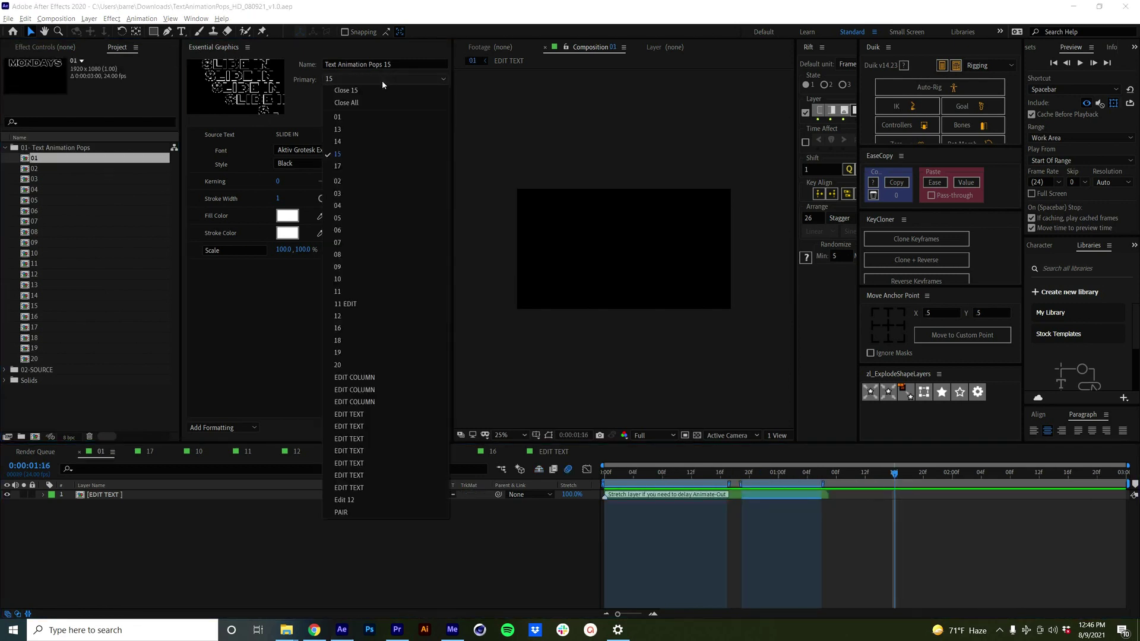
left_click(364, 117)
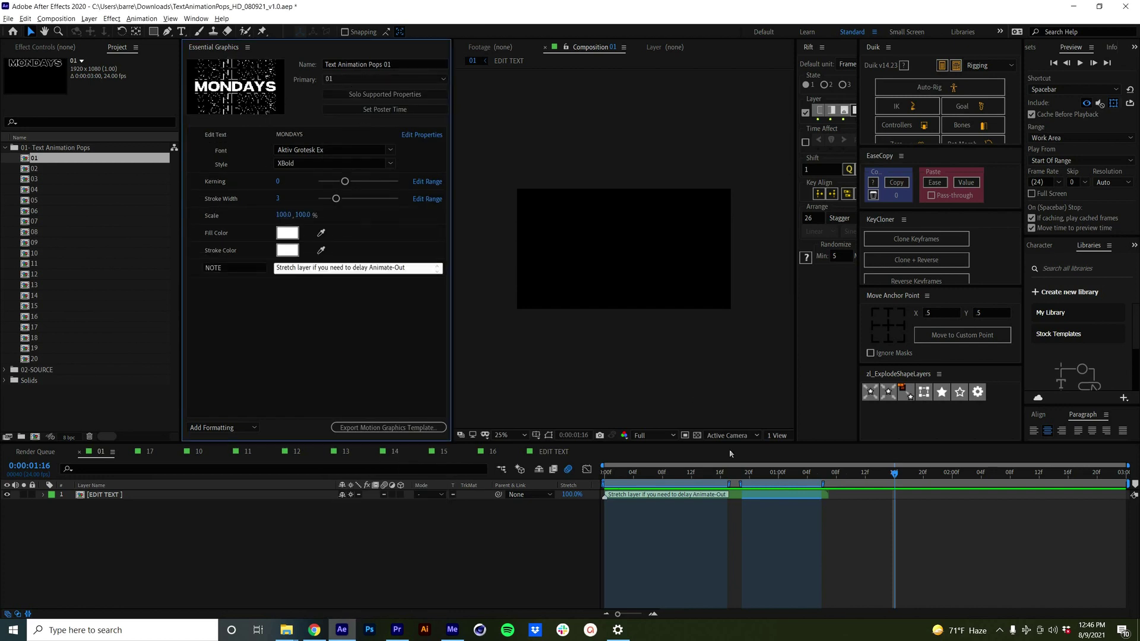
left_click(474, 557)
key("space")
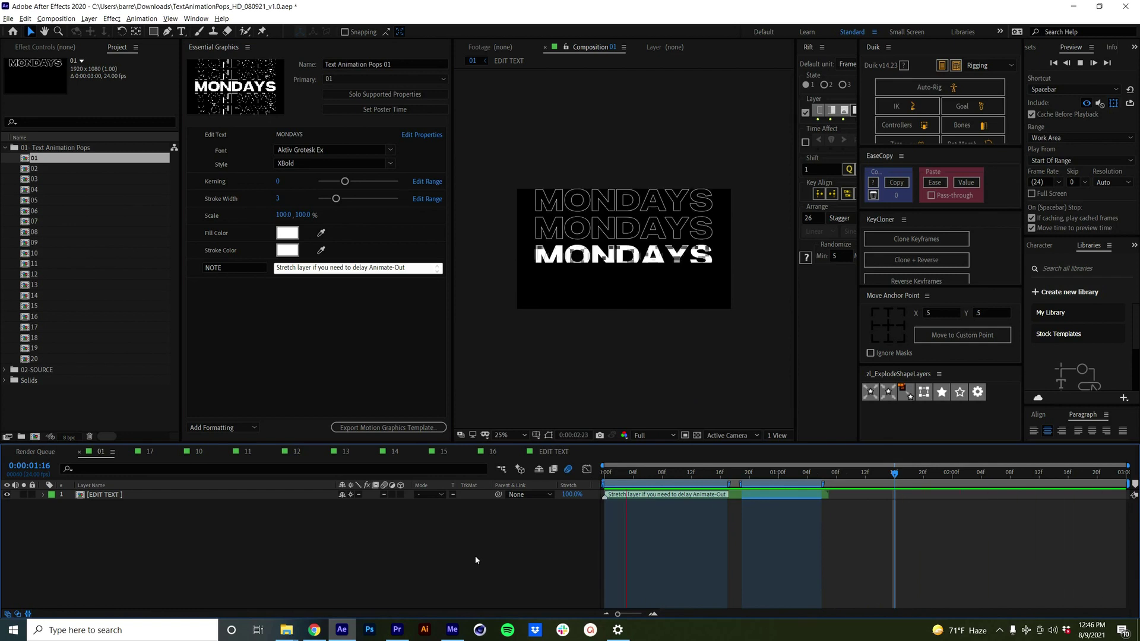
Change the title text of composition 01 to FRIDAYS and set its kerning to 102.
left_click(338, 135)
type("FRI")
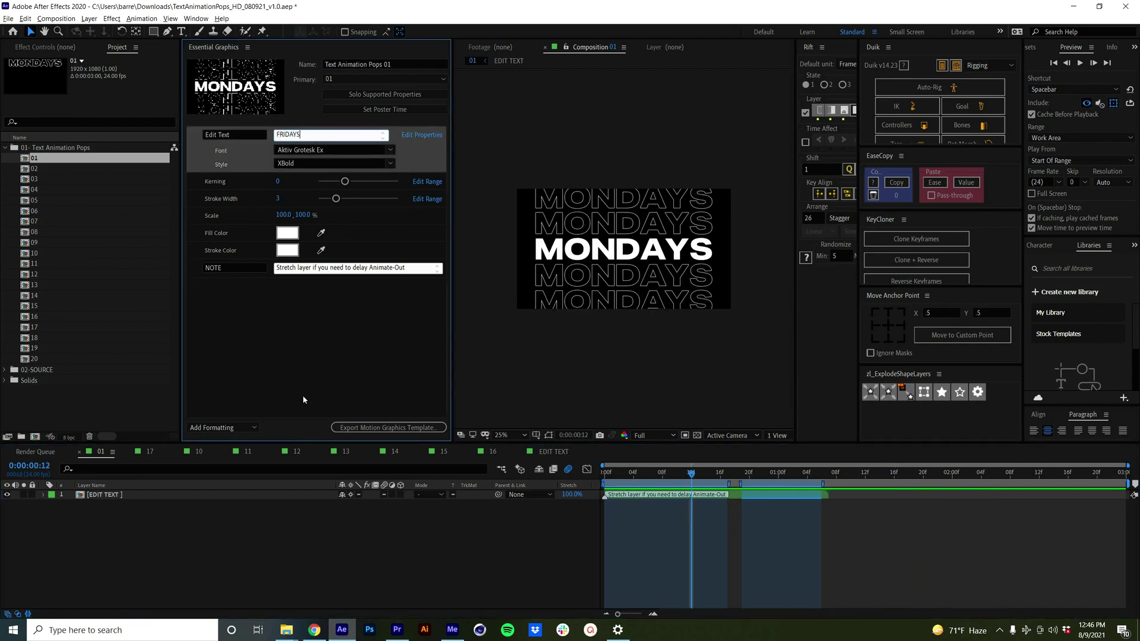
left_click(303, 400)
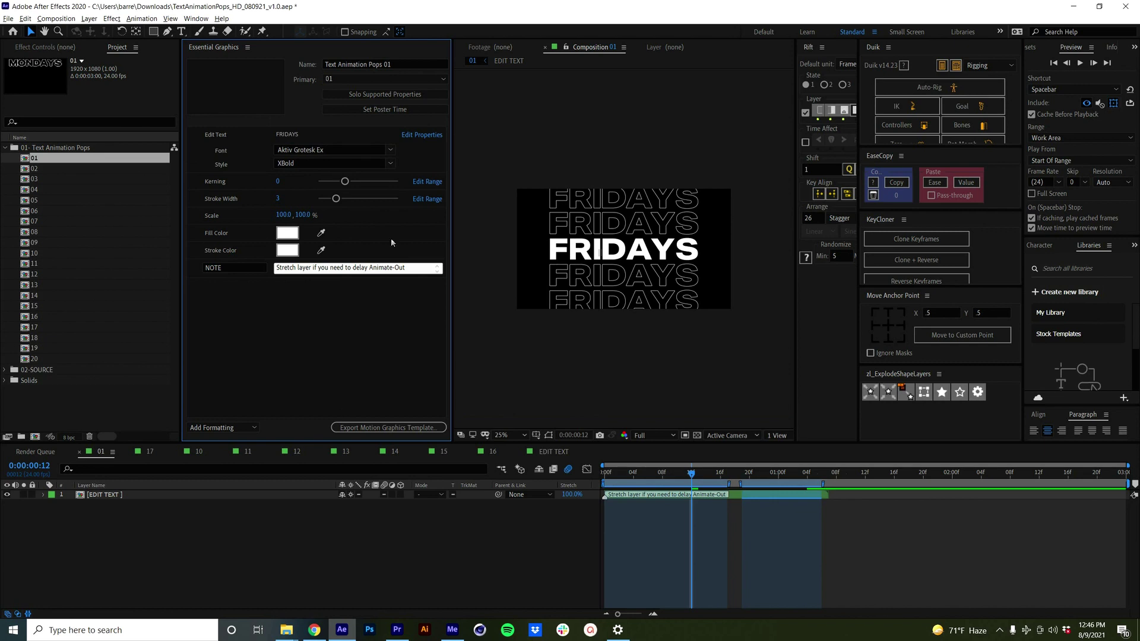
mouse_move(359, 184)
left_mouse_down()
mouse_move(379, 185)
mouse_move(368, 186)
left_mouse_up()
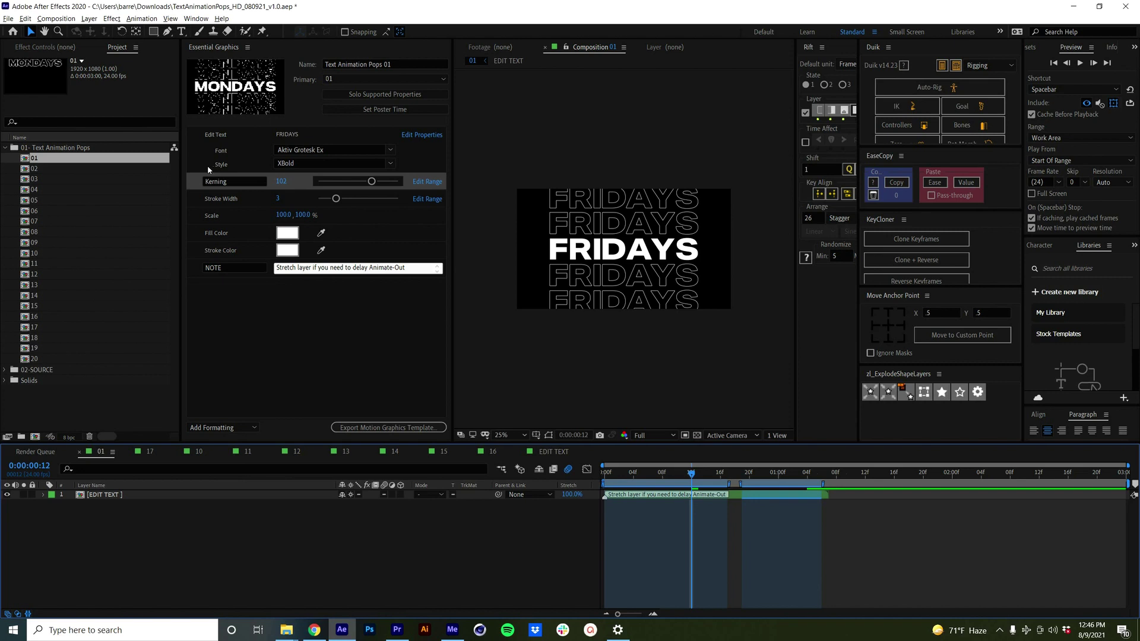
Open composition 08 and preview its TOGETHER animation.
double_click(86, 232)
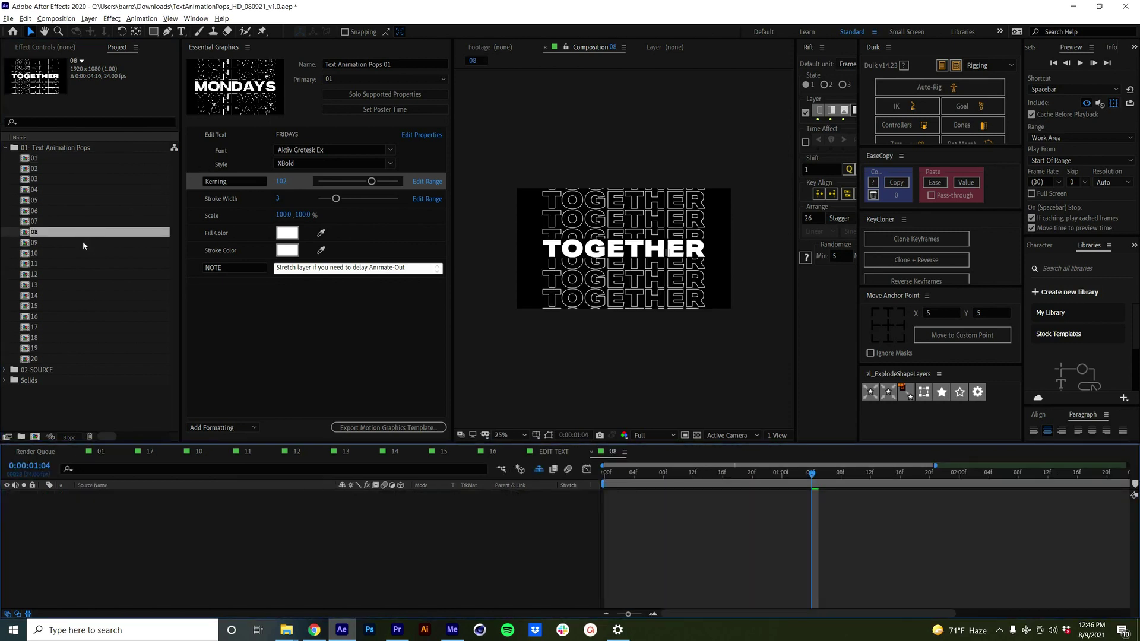
key("space")
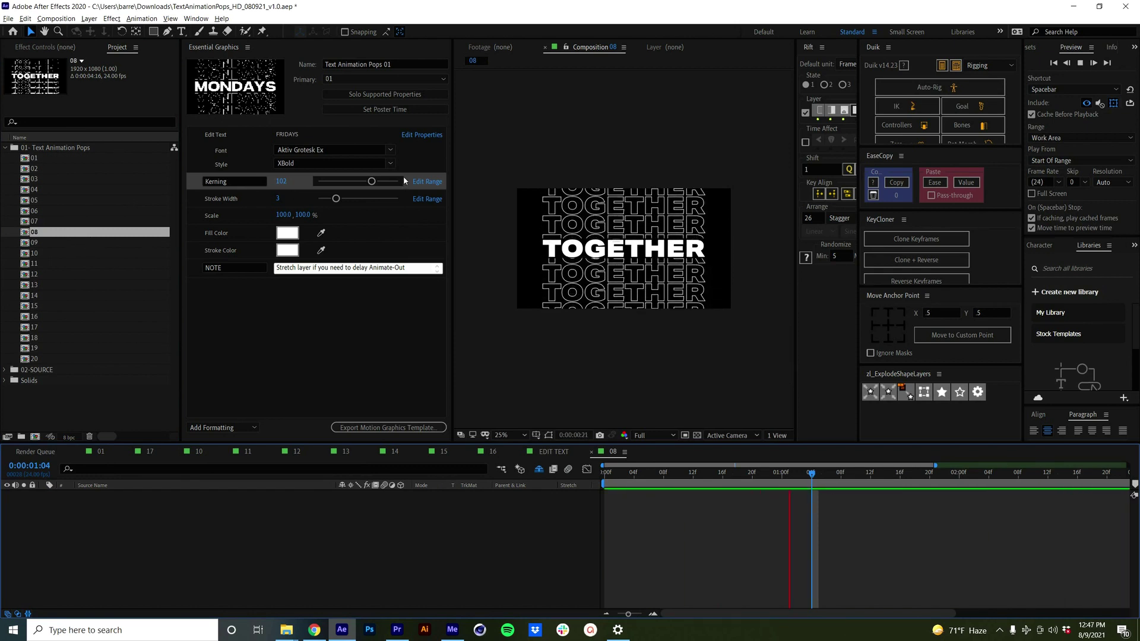
left_click(309, 133)
double_click(92, 232)
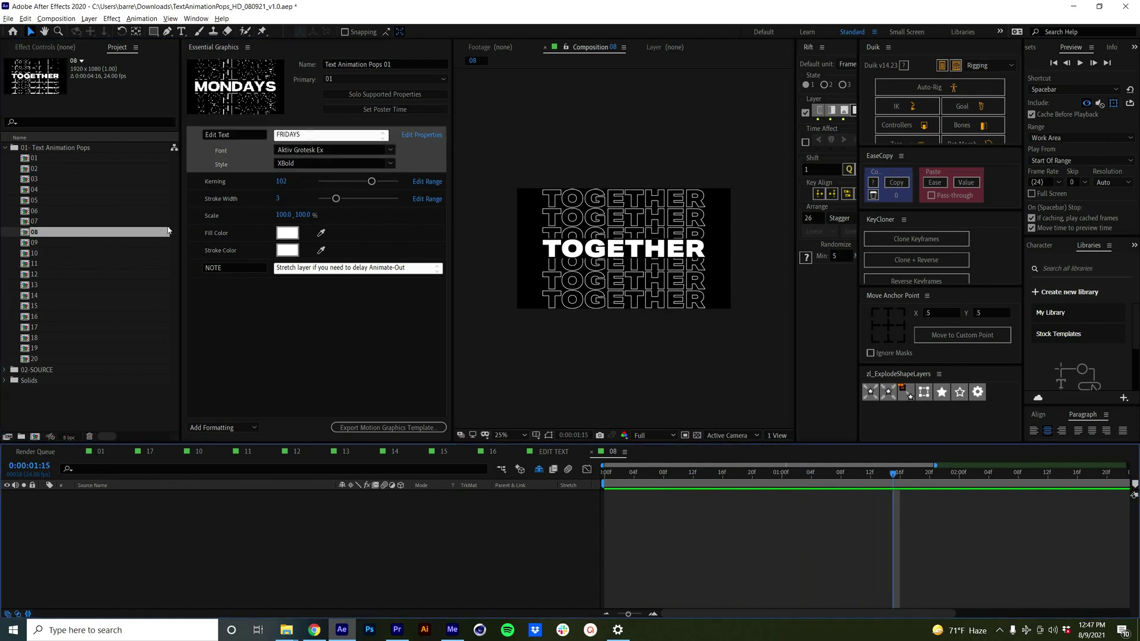
key("space")
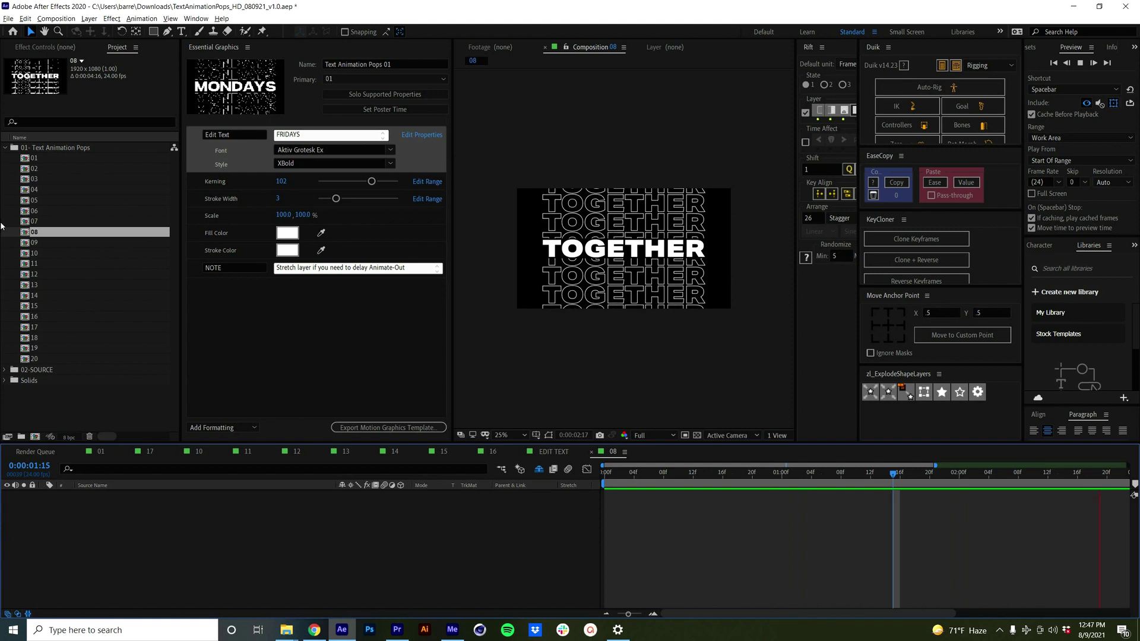
Make composition 08 the primary composition for Essential Graphics, then replace its title text with THIS WEEK and preview it.
left_click(386, 79)
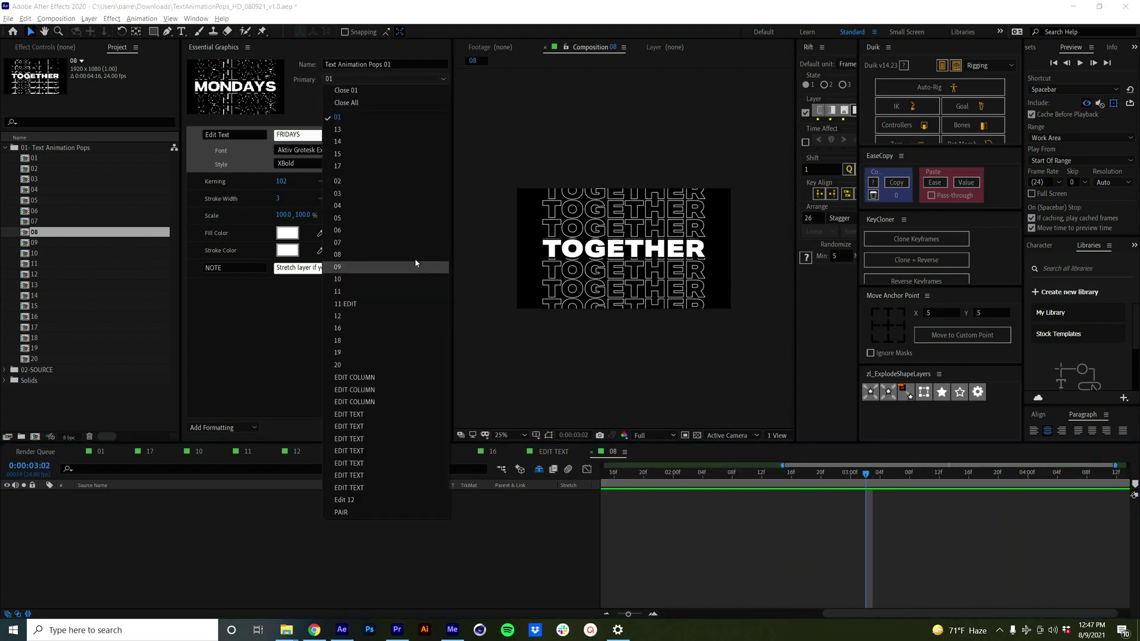
left_click(355, 257)
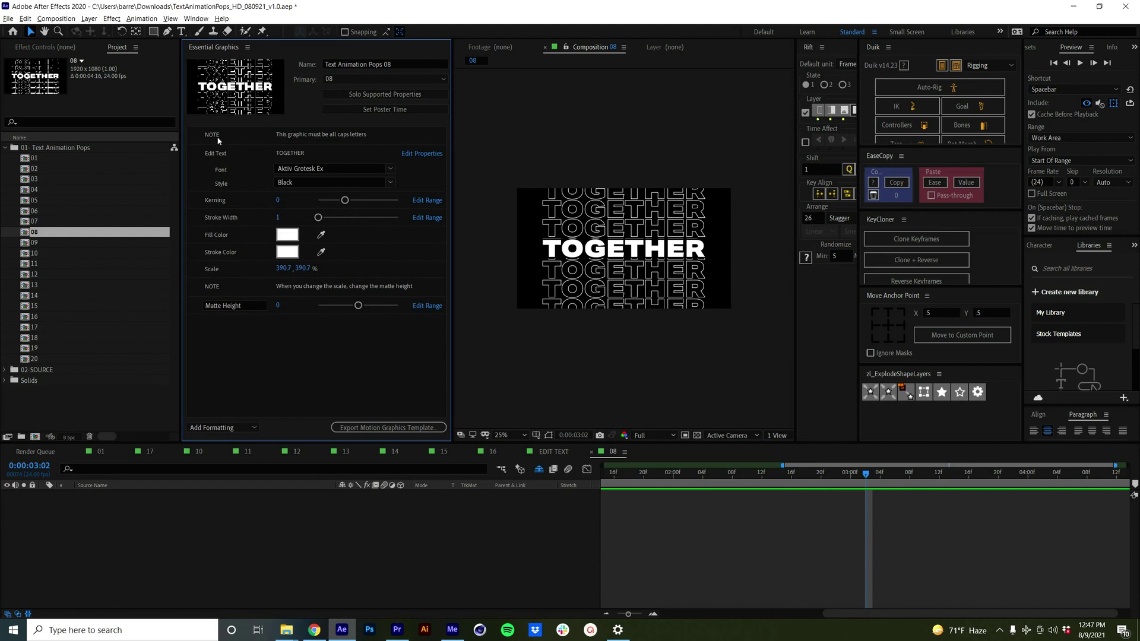
left_click(338, 150)
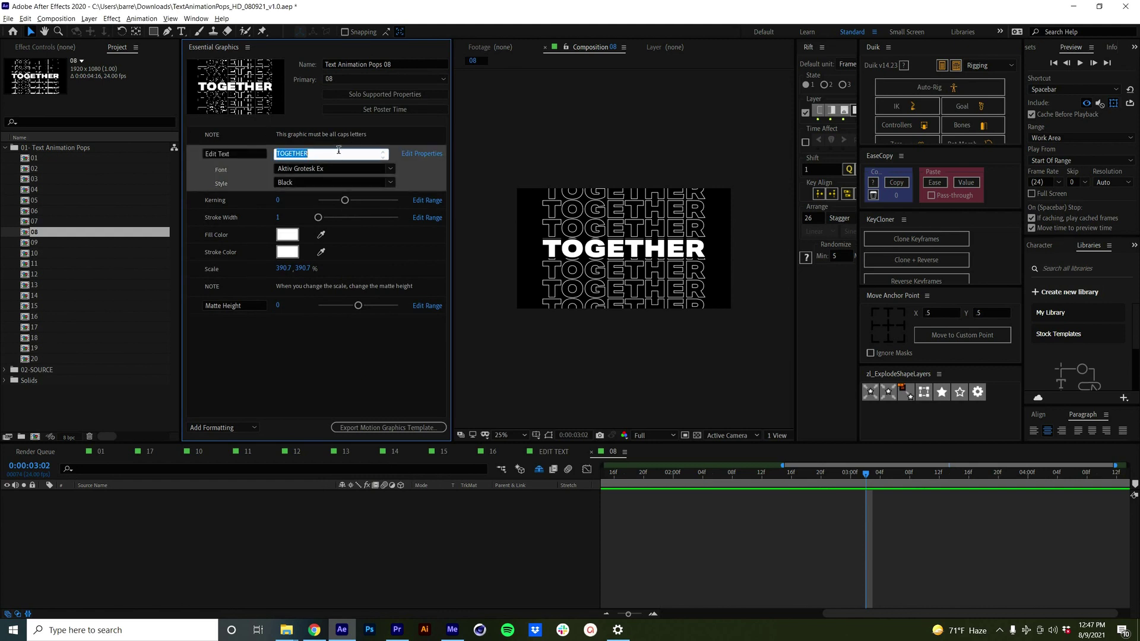
type("THIS WEEK")
left_click(240, 542)
key("space")
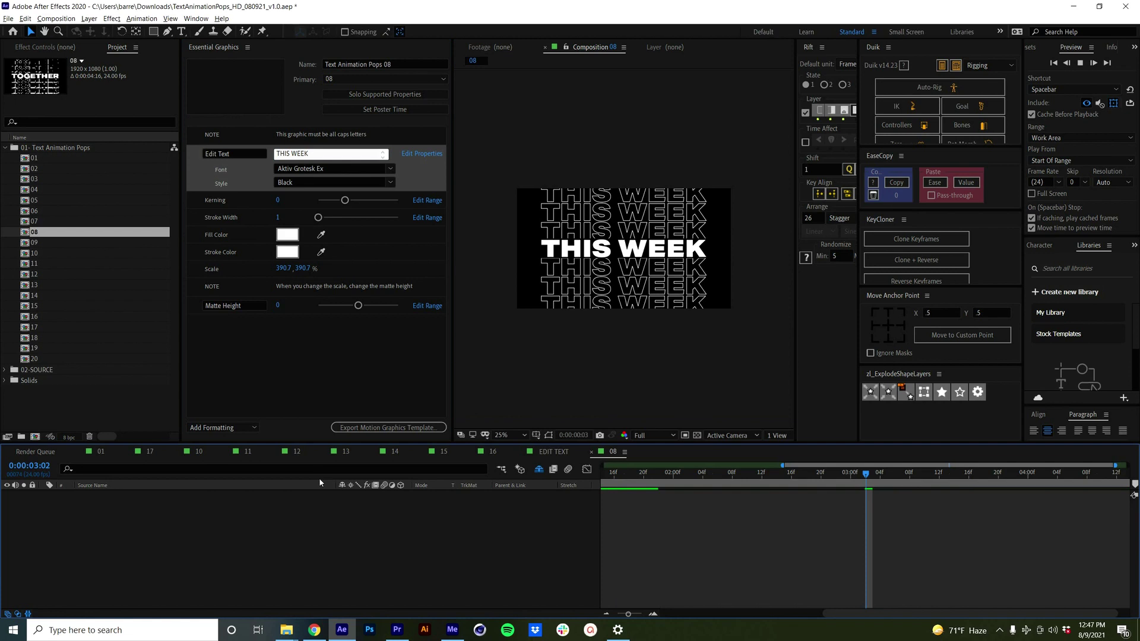
key("space")
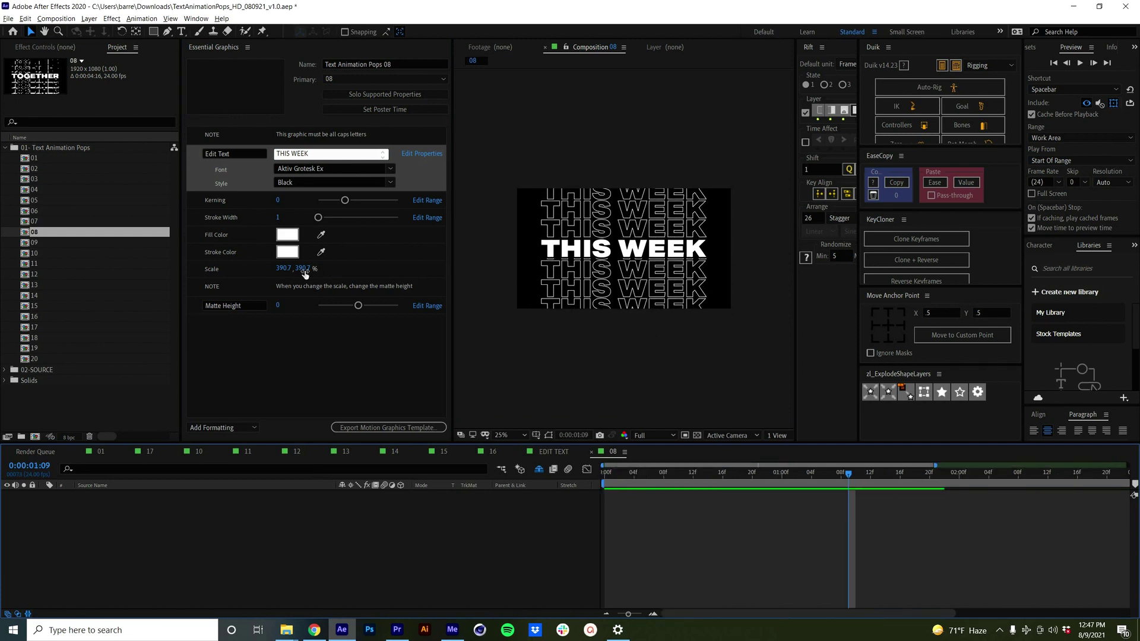
Scale the THIS WEEK title to 540% with a matte height of -40, and preview the animation.
left_click_drag(286, 268, 355, 311)
left_click(443, 529)
key("space")
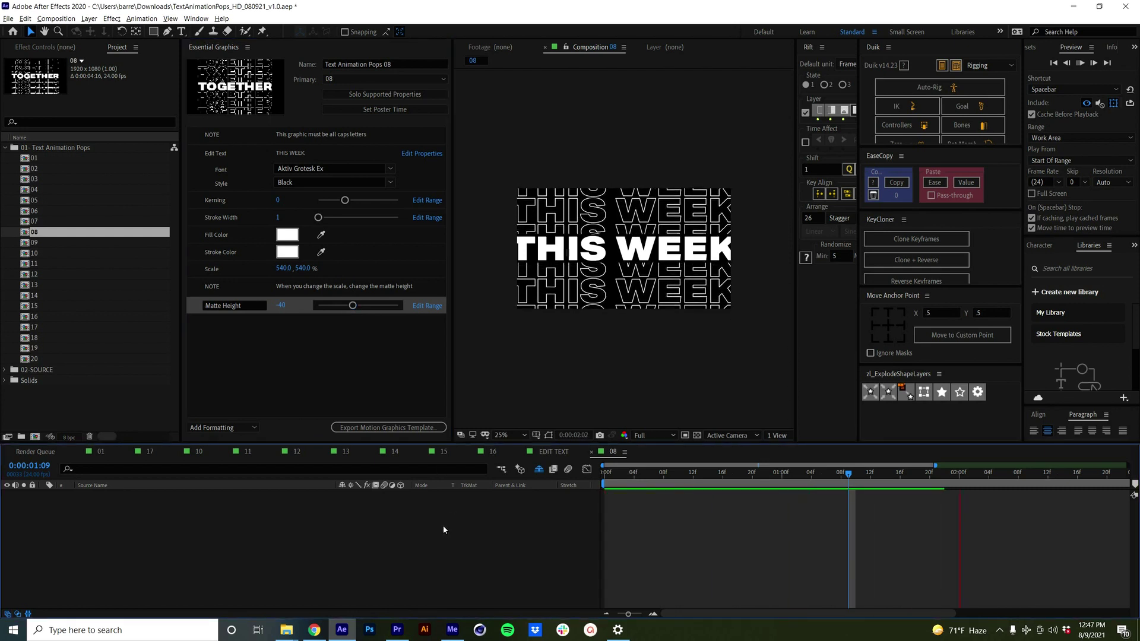
key("space")
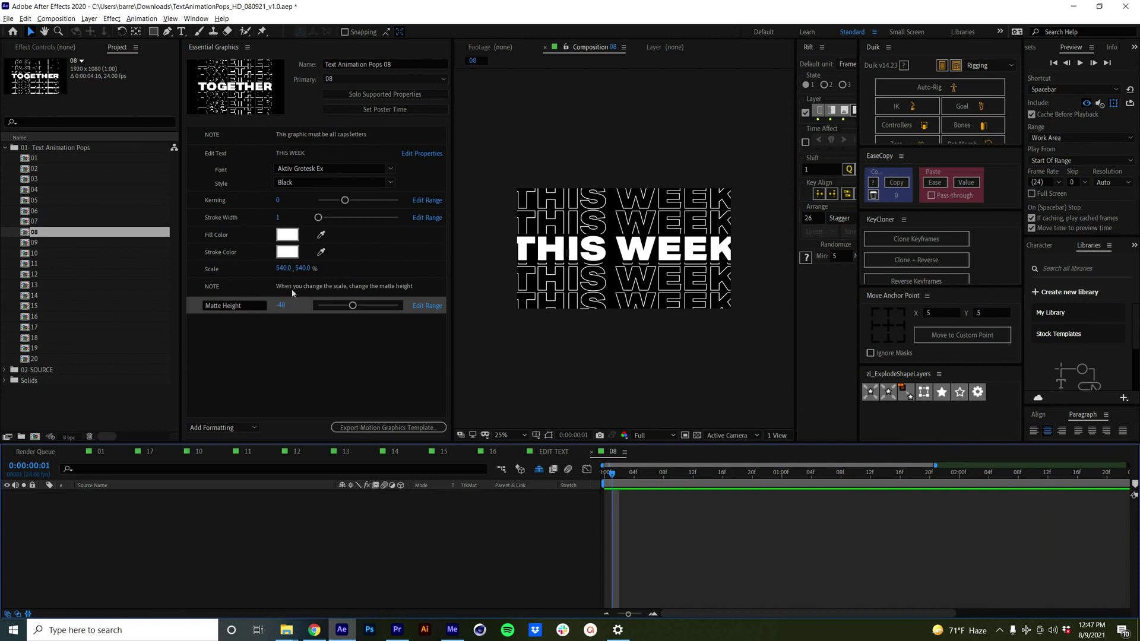
Open composition 14 from the 01- Text Animation Pops folder and preview its AVAILABLE NOW animation.
double_click(88, 263)
double_click(86, 275)
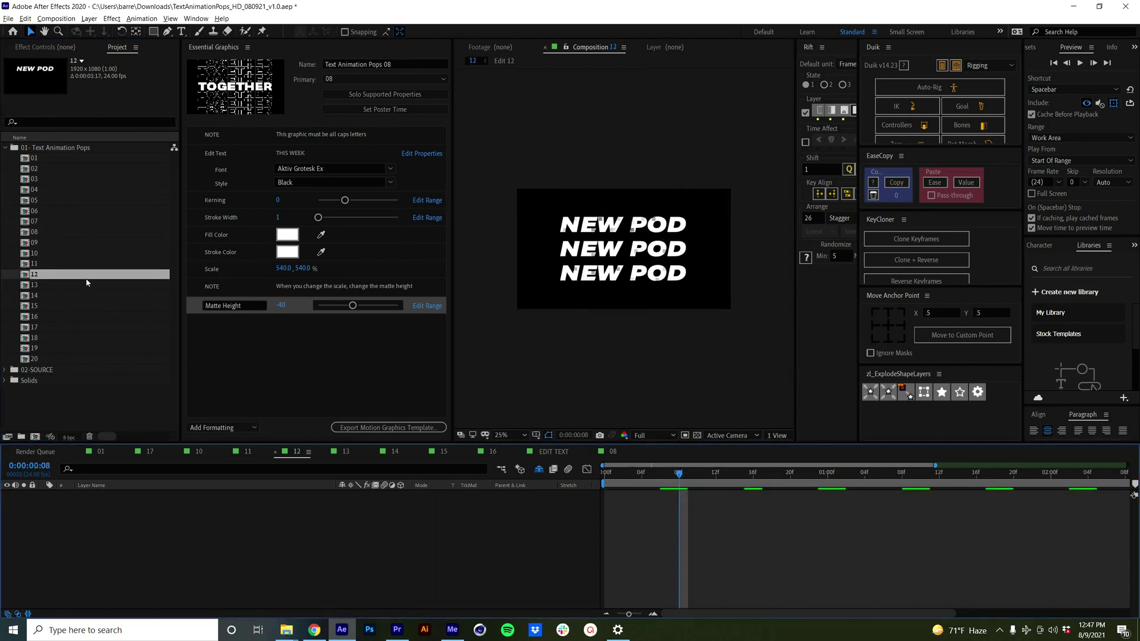
double_click(84, 296)
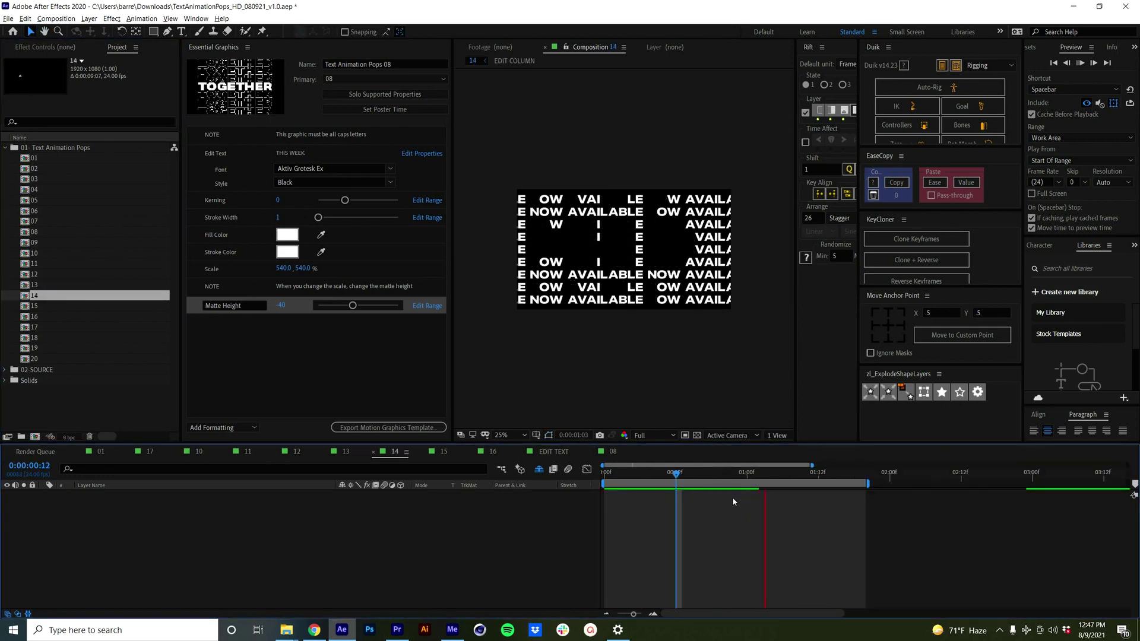
mouse_move(670, 472)
left_mouse_down()
mouse_move(706, 473)
mouse_move(682, 473)
left_mouse_up()
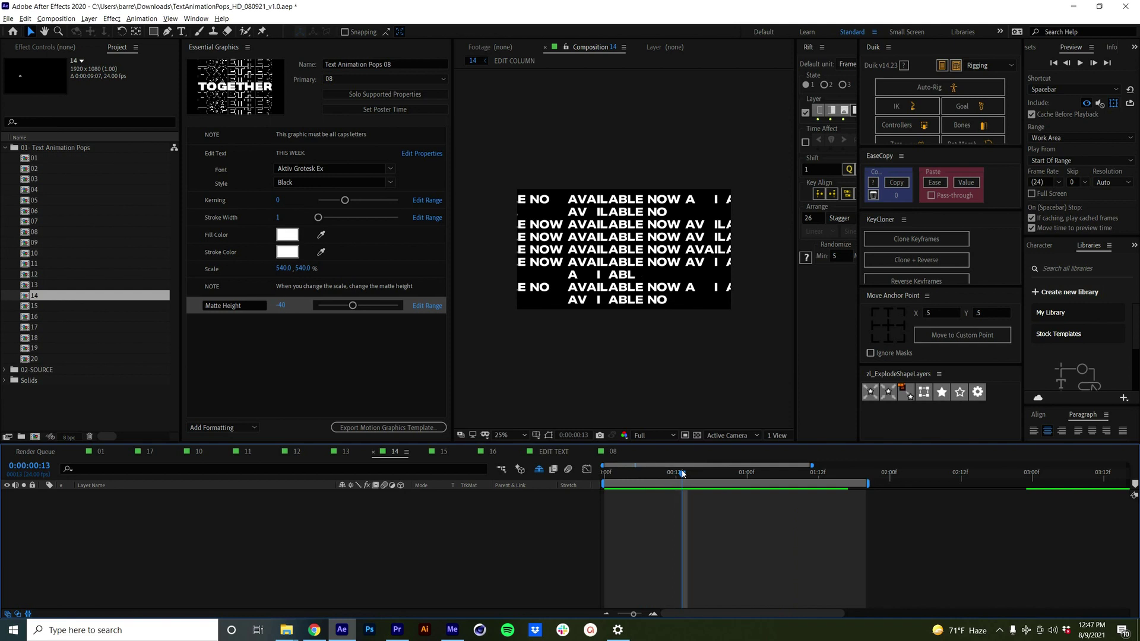
key("space")
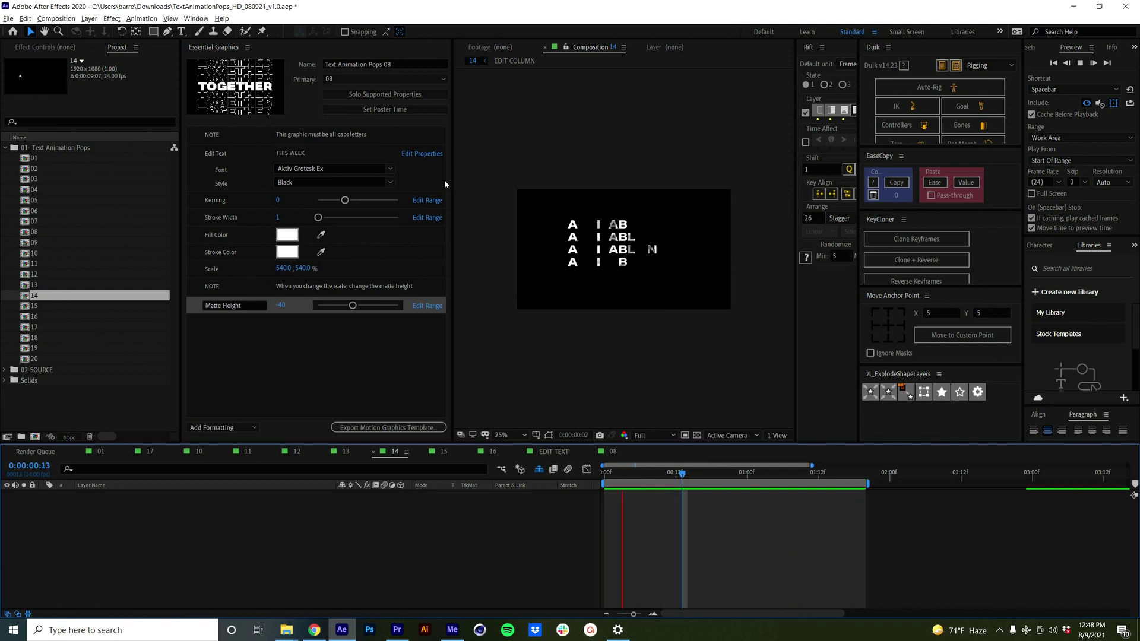
key("space")
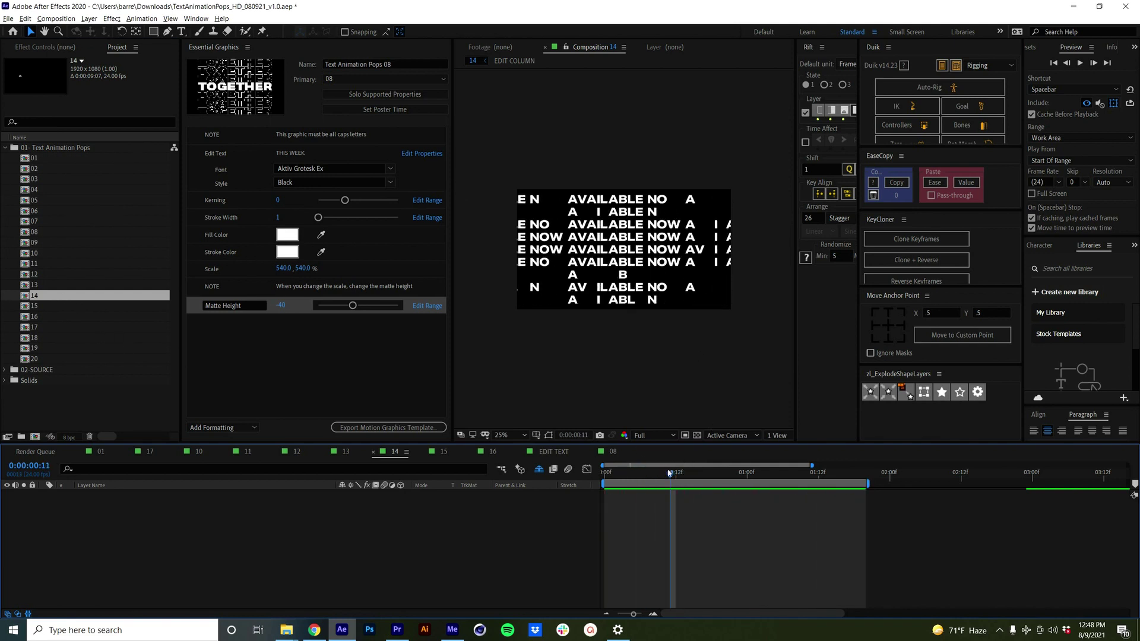
Make composition 14 the primary composition for Essential Graphics and change its title text to lowercase "flash sale".
left_click(355, 79)
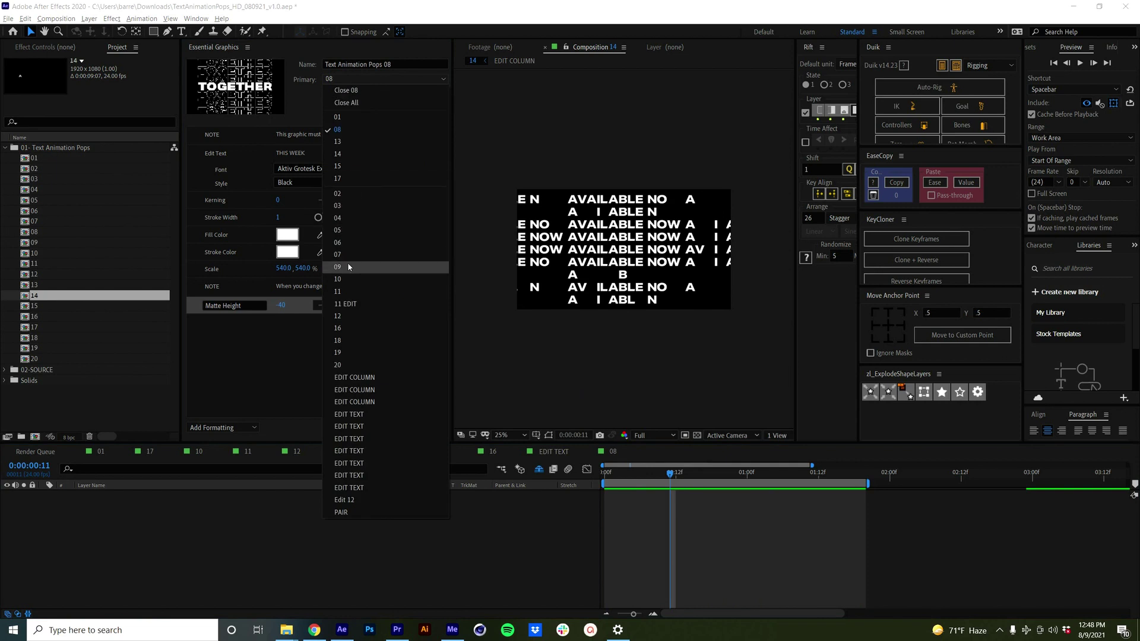
left_click(354, 154)
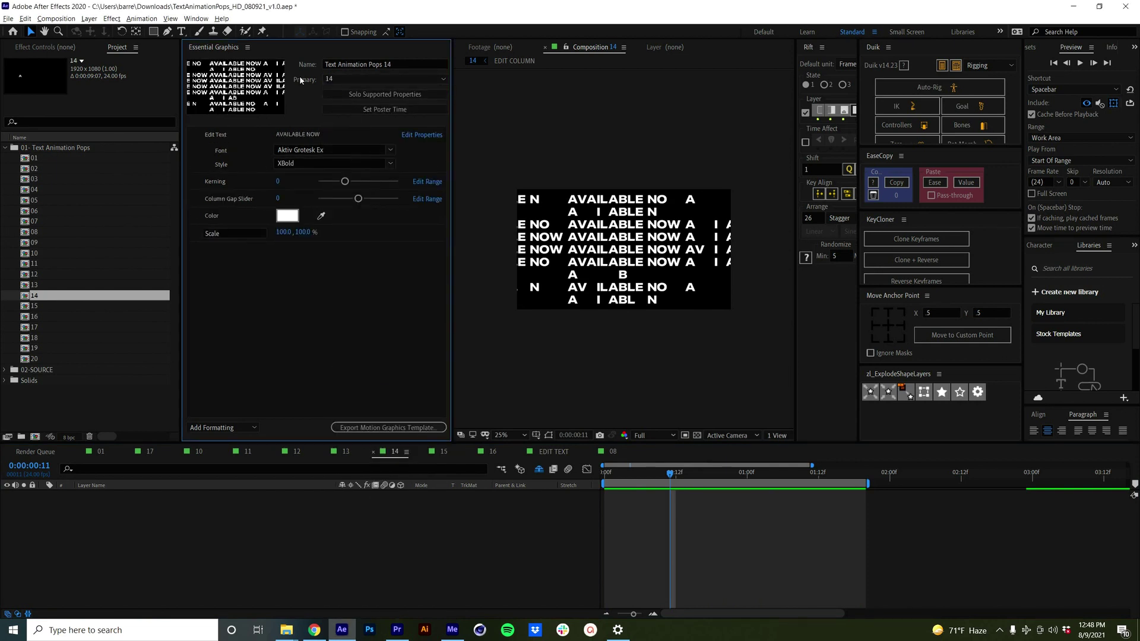
left_click(361, 135)
type("FLASH SALE")
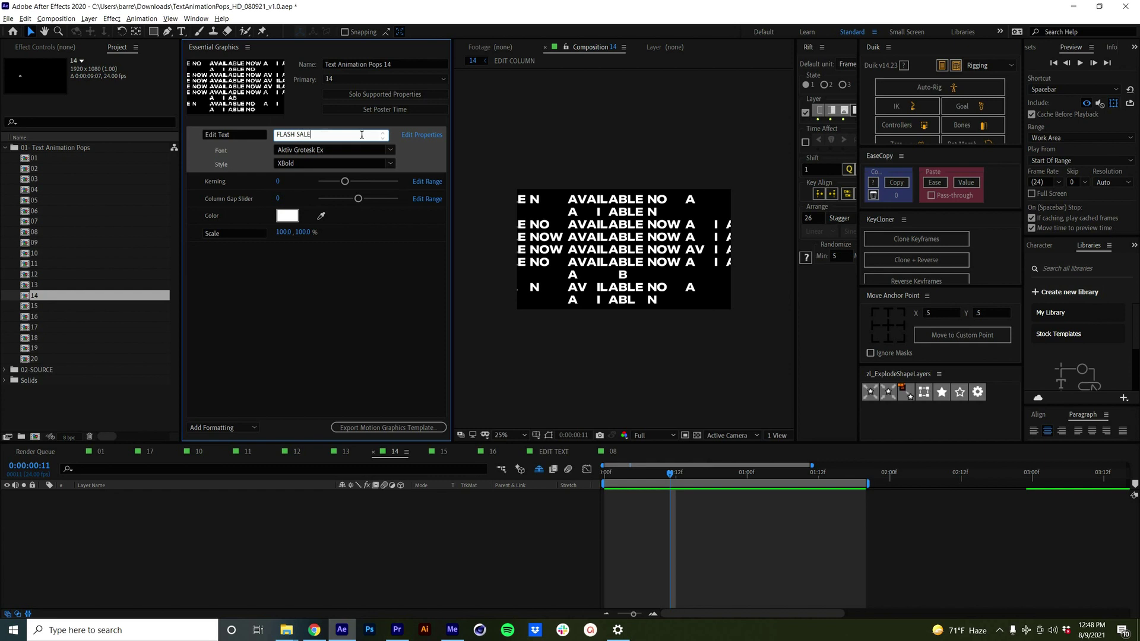
key("ctrl+a")
key("BackSpace")
type("flash sale")
left_click(218, 531)
key("space")
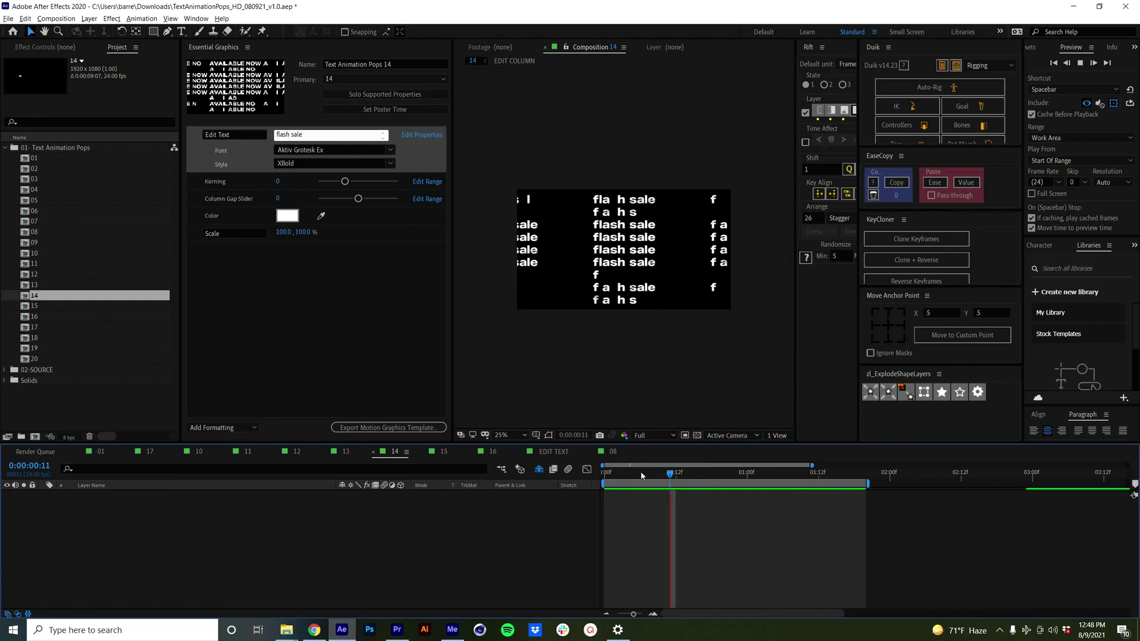
Narrow the column gap of composition 14 until three flash sale columns fit across the frame, and preview the animation.
left_click_drag(641, 475, 699, 475)
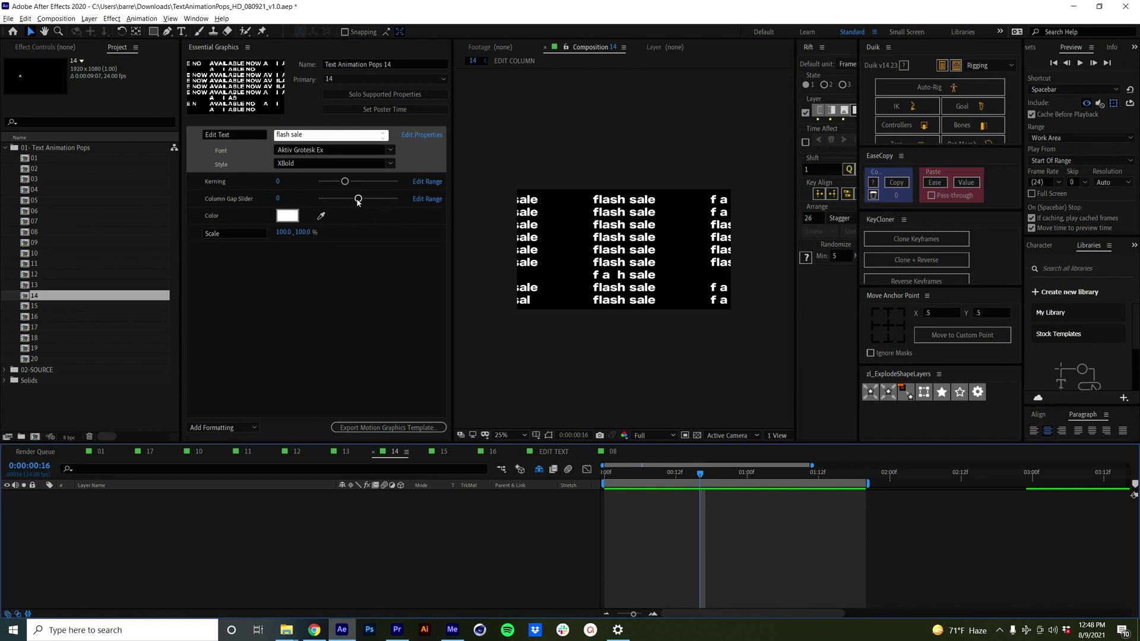
left_click_drag(358, 199, 344, 202)
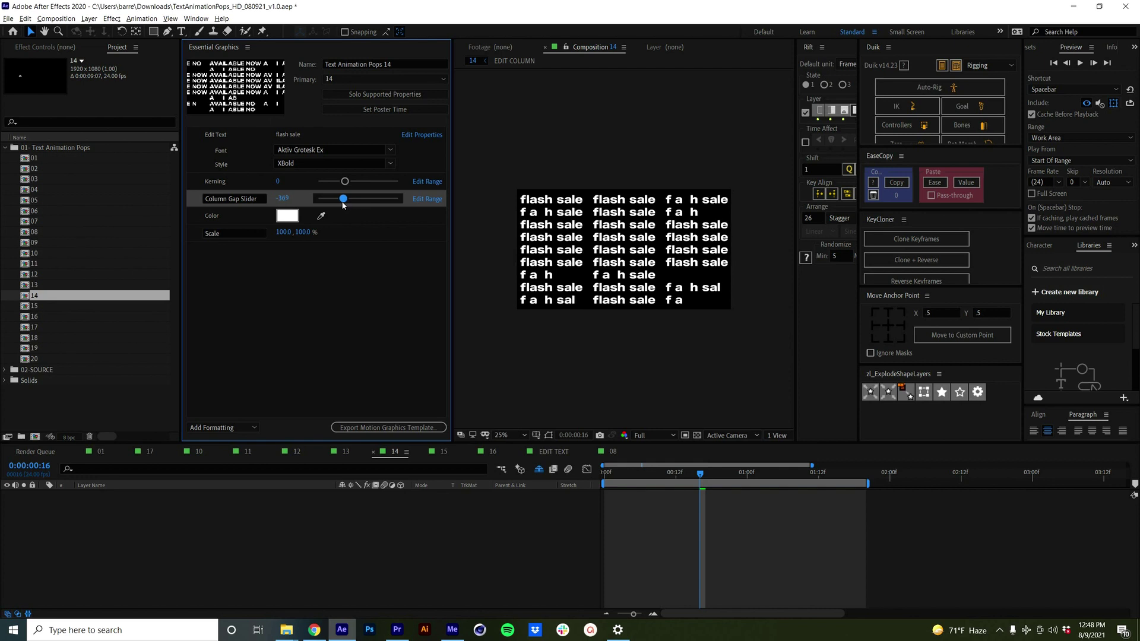
left_click(276, 563)
key("space")
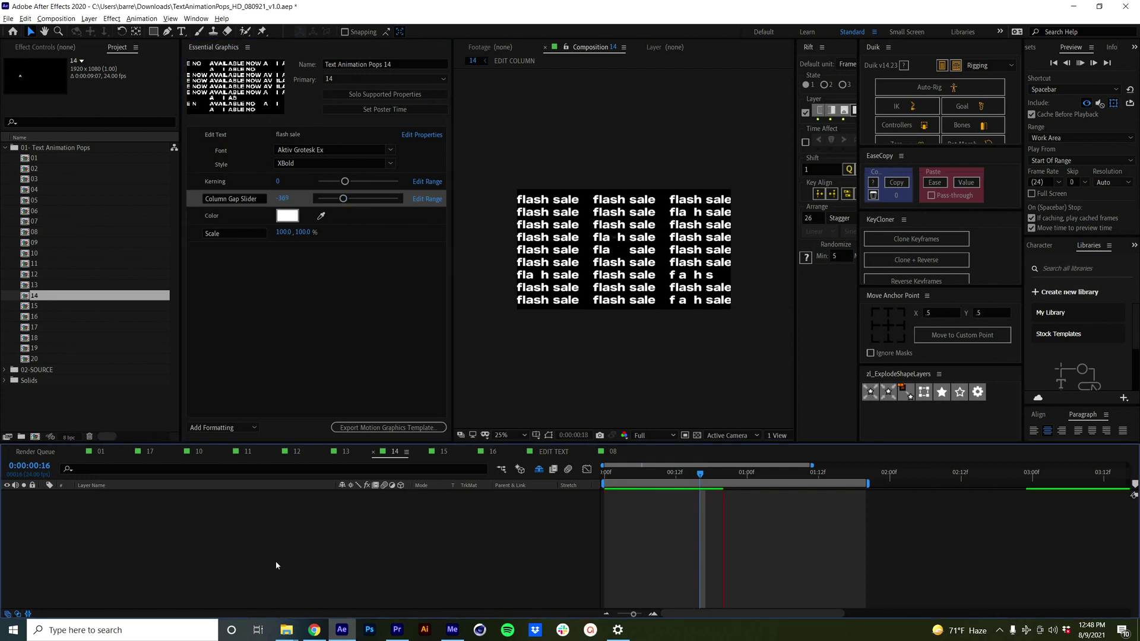